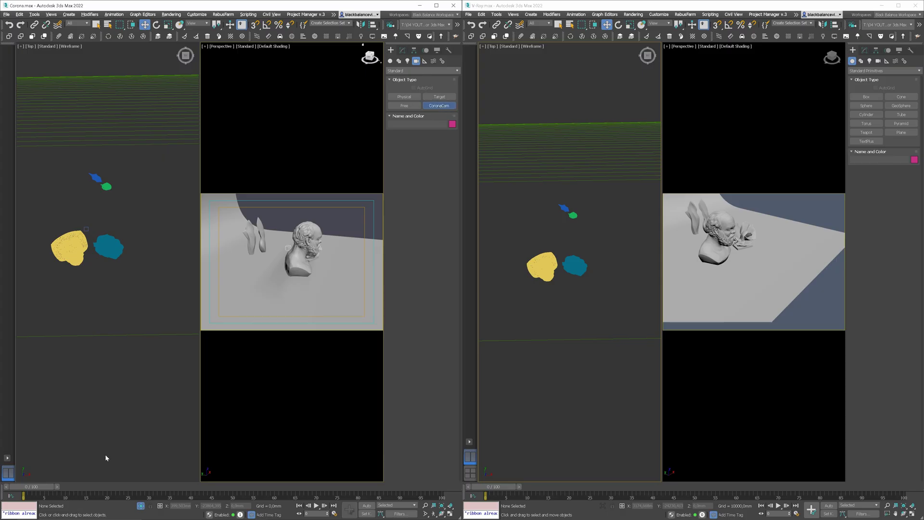
# Create a CoronaCam and a VRayPhysicalCamera aimed at the bust and view each through its camera.
pyautogui.moveTo(88, 452); pyautogui.dragTo(91, 269)
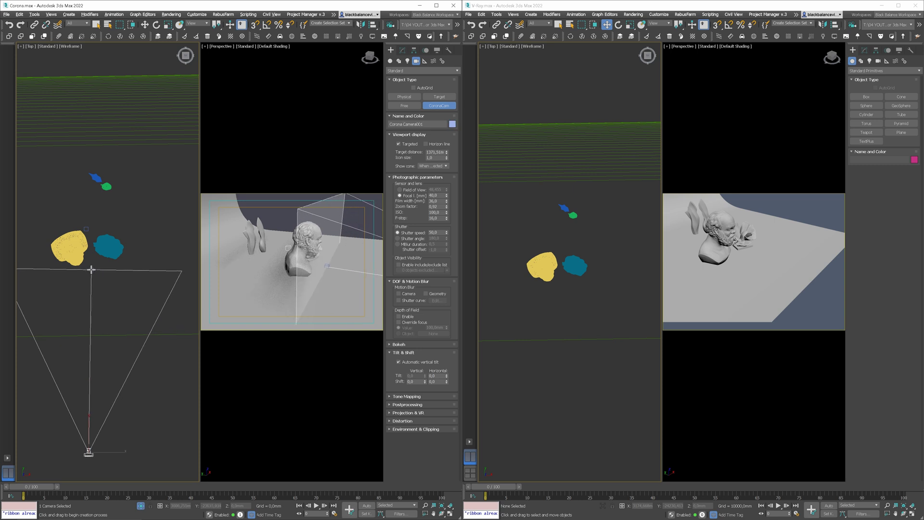
pyautogui.press('c')
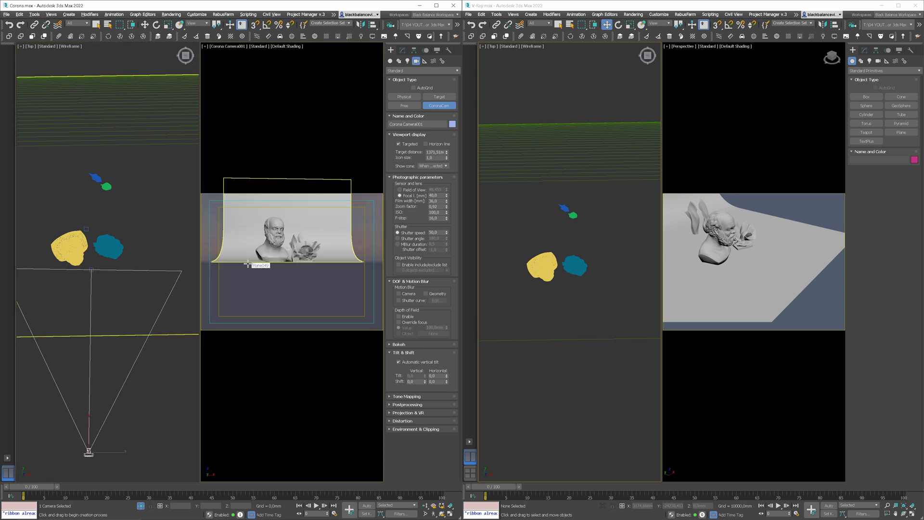
pyautogui.click(879, 62)
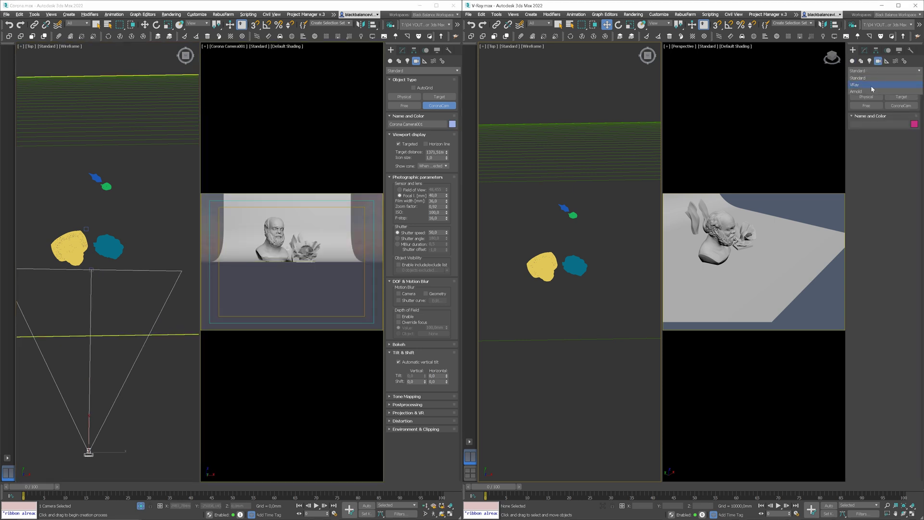
pyautogui.click(874, 89)
pyautogui.click(901, 97)
pyautogui.moveTo(551, 459); pyautogui.dragTo(553, 282)
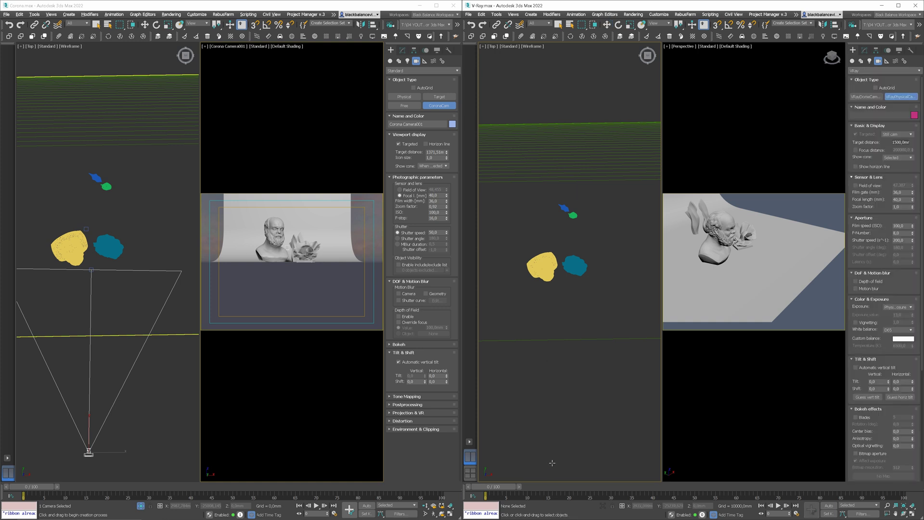
pyautogui.press('c')
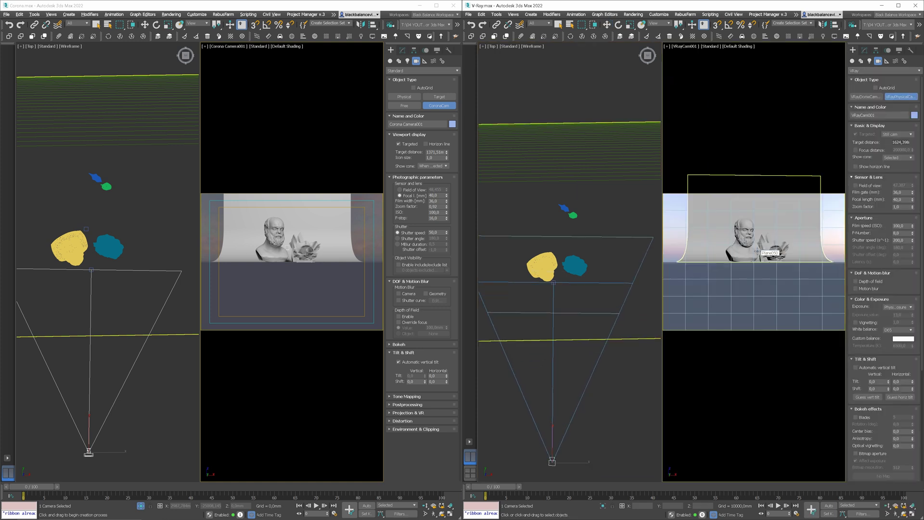
pyautogui.click(865, 50)
pyautogui.click(403, 51)
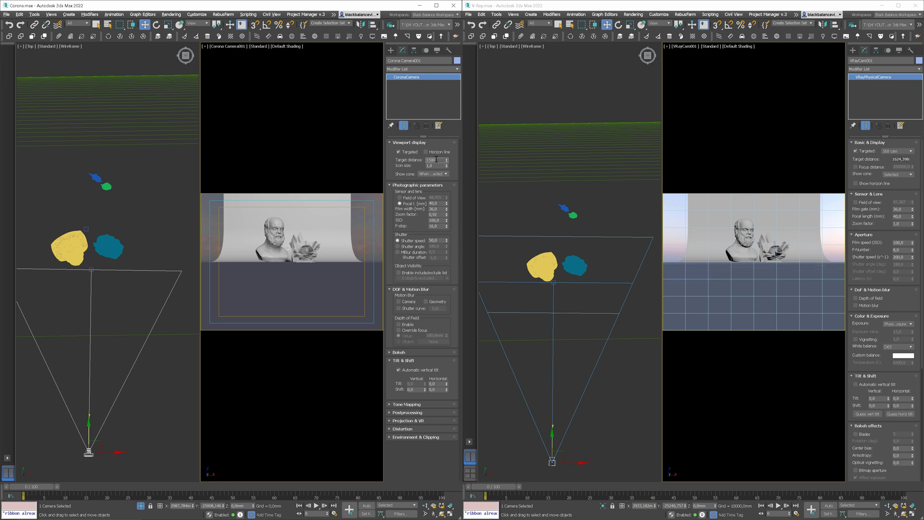
# Set both cameras' target distance to 1500 mm and make the V-Ray camera untargeted.
pyautogui.press('Return')
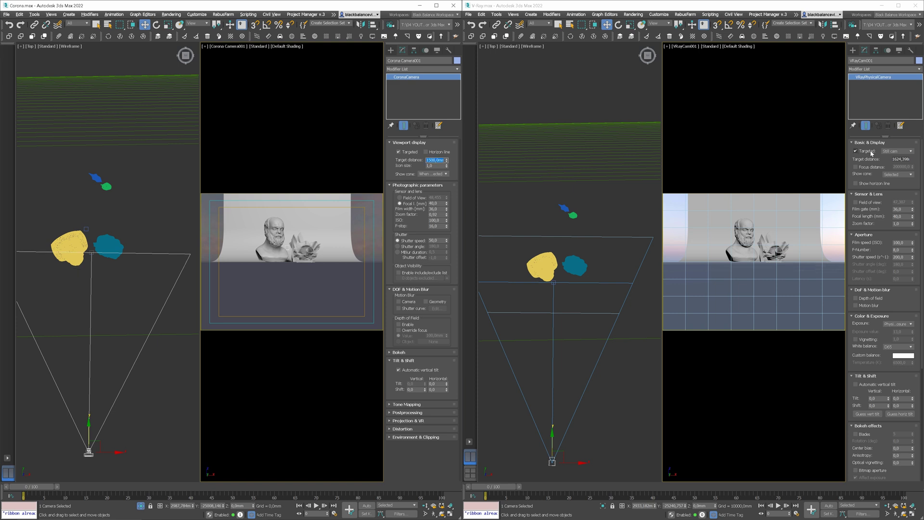
pyautogui.click(871, 154)
pyautogui.write('1500')
pyautogui.press('Return')
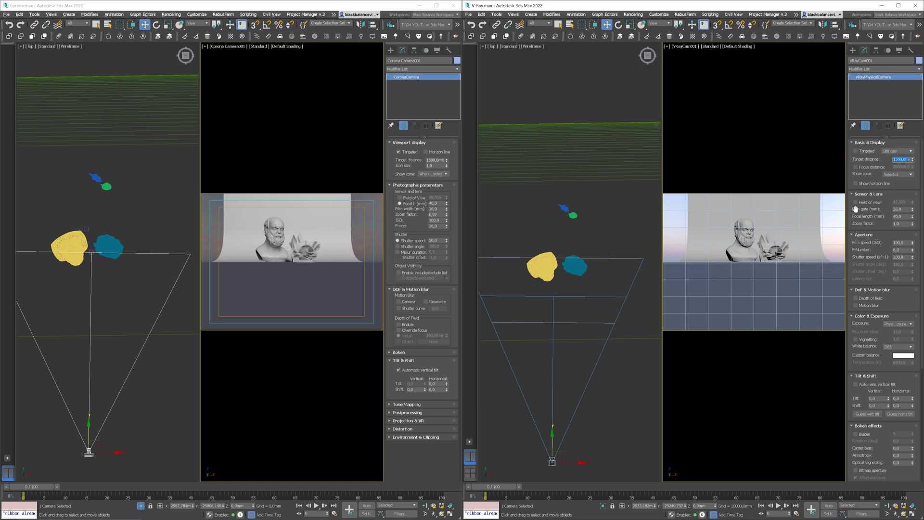
# Frame the bust with a 90 mm lens on both cameras and adjust the V-Ray F-number.
pyautogui.click(409, 199)
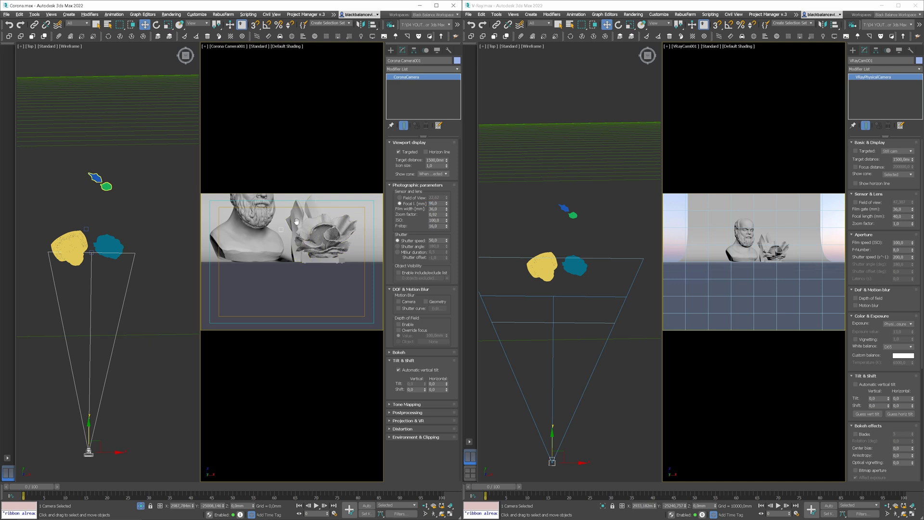
pyautogui.write('96')
pyautogui.moveTo(446, 204); pyautogui.dragTo(296, 261)
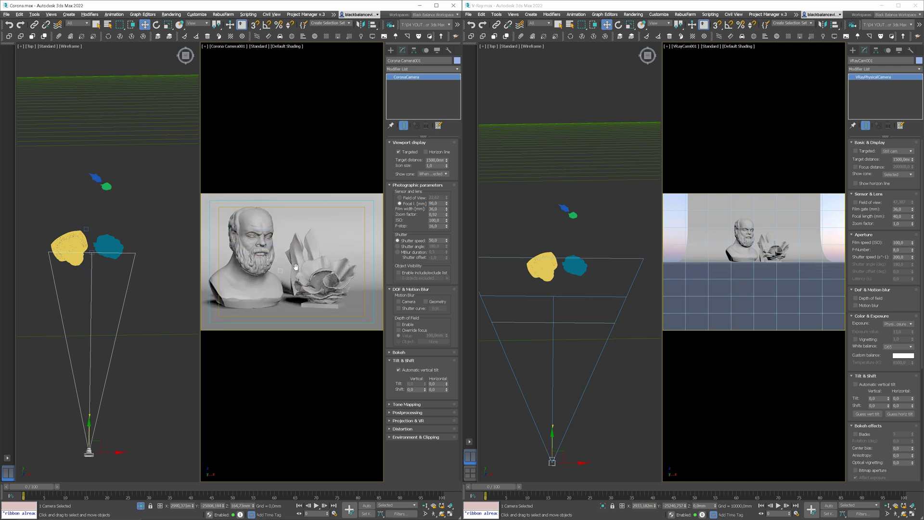
pyautogui.click(869, 202)
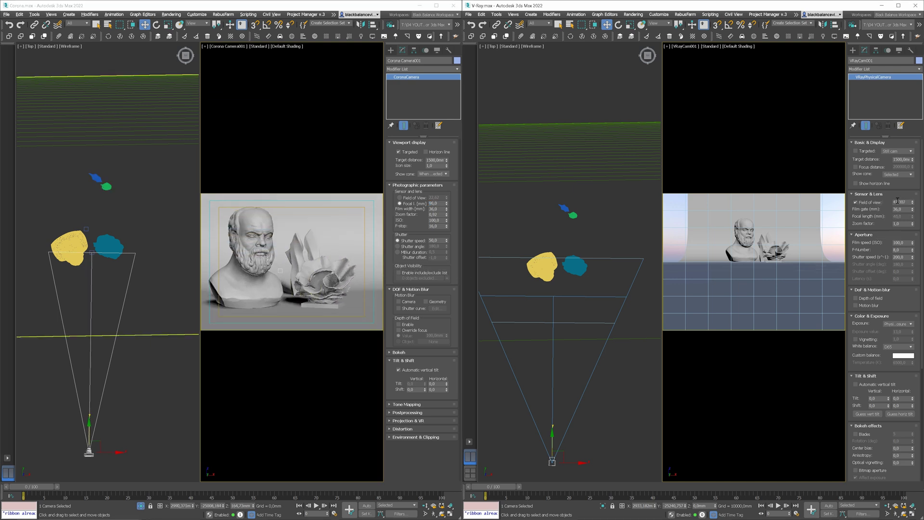
pyautogui.click(857, 203)
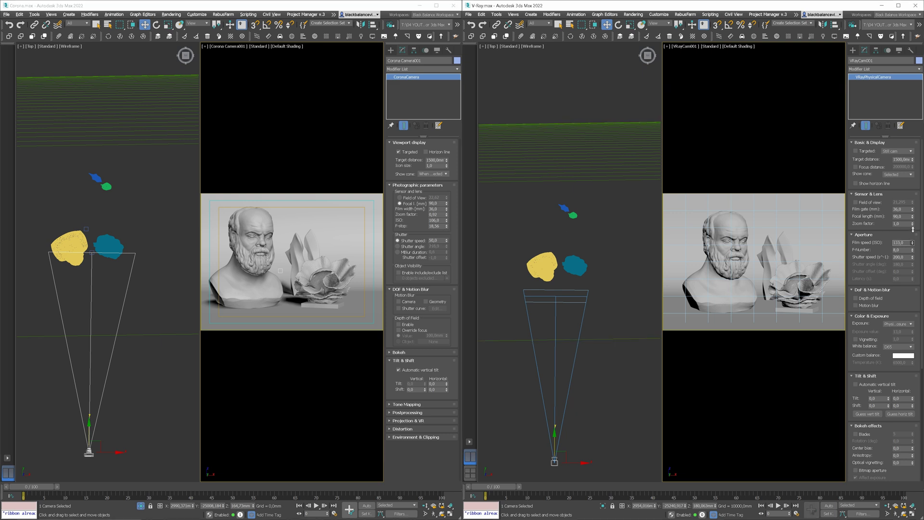
pyautogui.moveTo(912, 250); pyautogui.dragTo(914, 234)
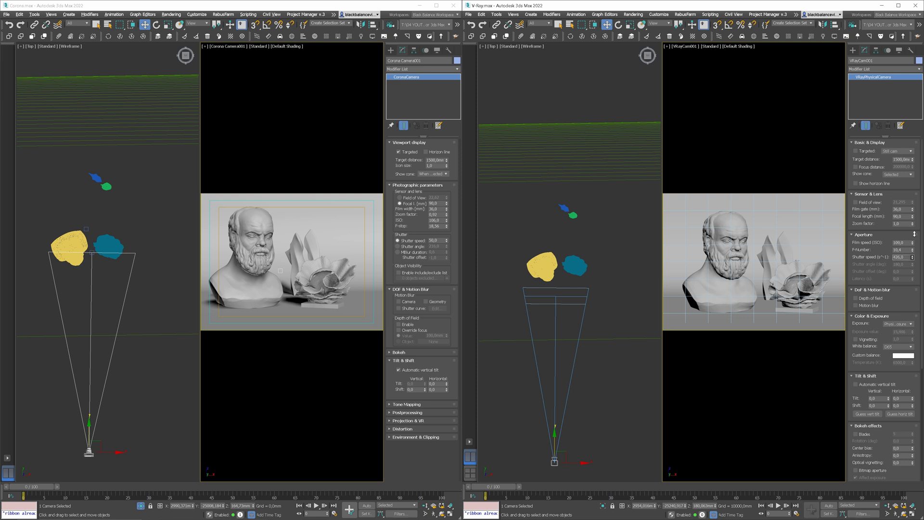
# Enable Corona camera and geometry motion blur, V-Ray motion blur, and Corona depth of field.
pyautogui.click(401, 302)
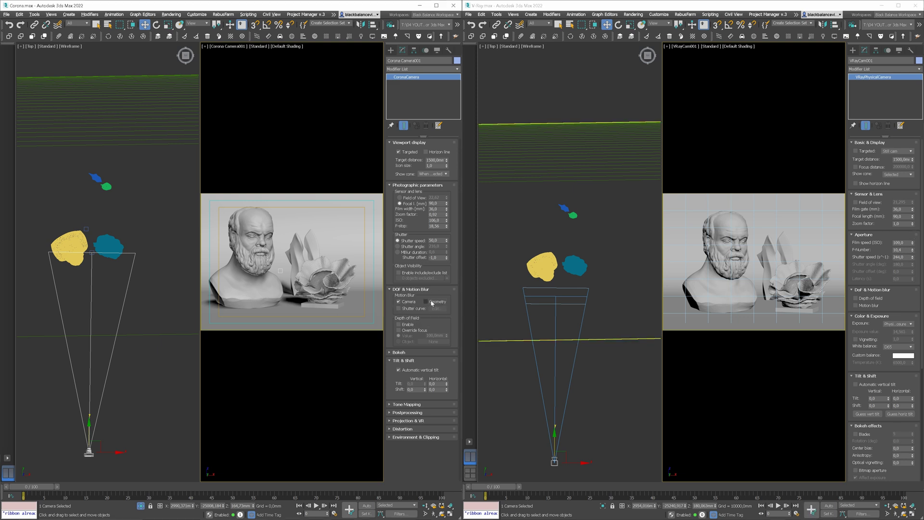
pyautogui.click(425, 302)
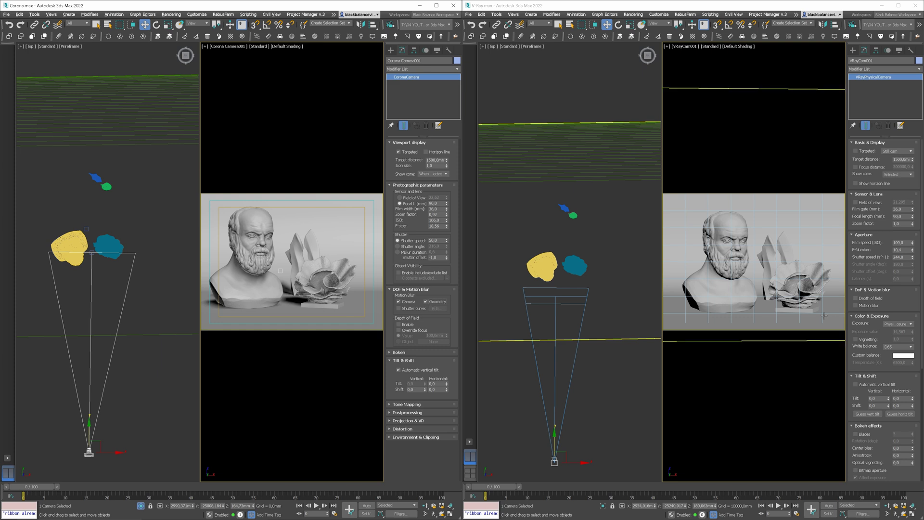
pyautogui.click(856, 305)
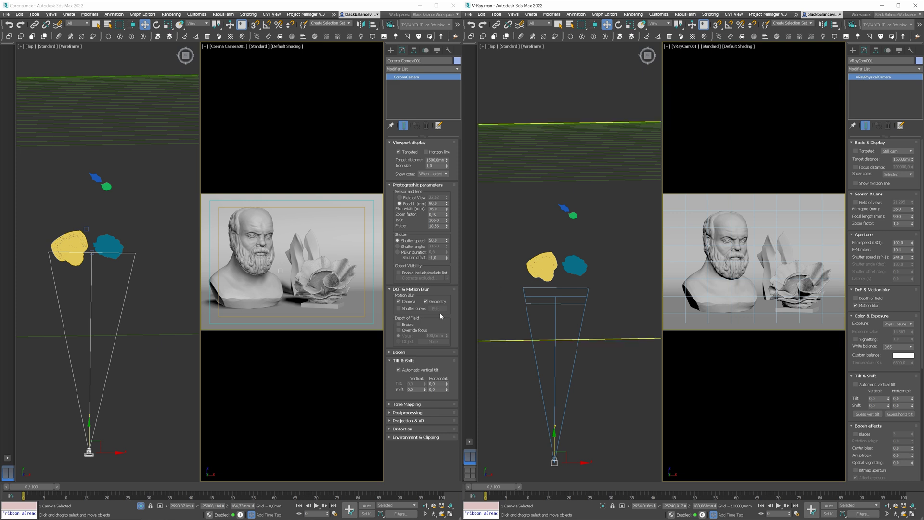
pyautogui.click(402, 324)
# Enable V-Ray depth of field and override the Corona focus distance to 675 mm.
pyautogui.click(872, 300)
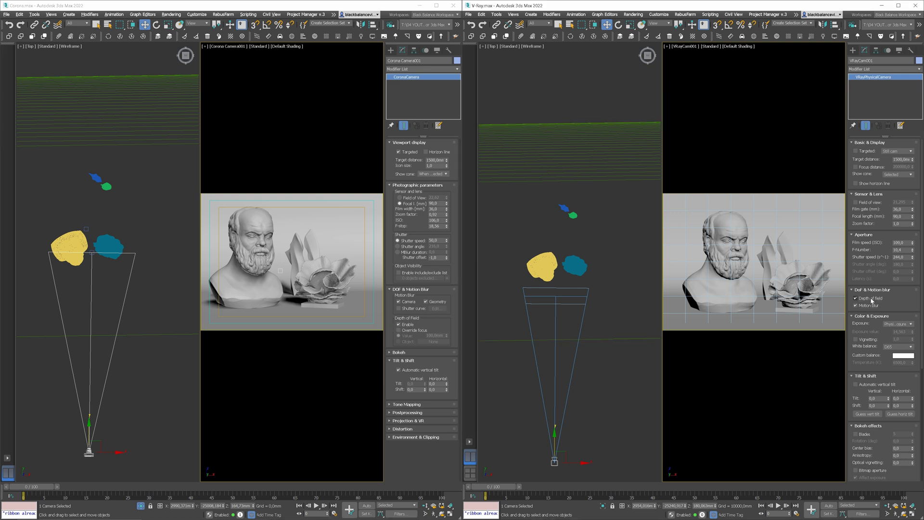
pyautogui.click(406, 333)
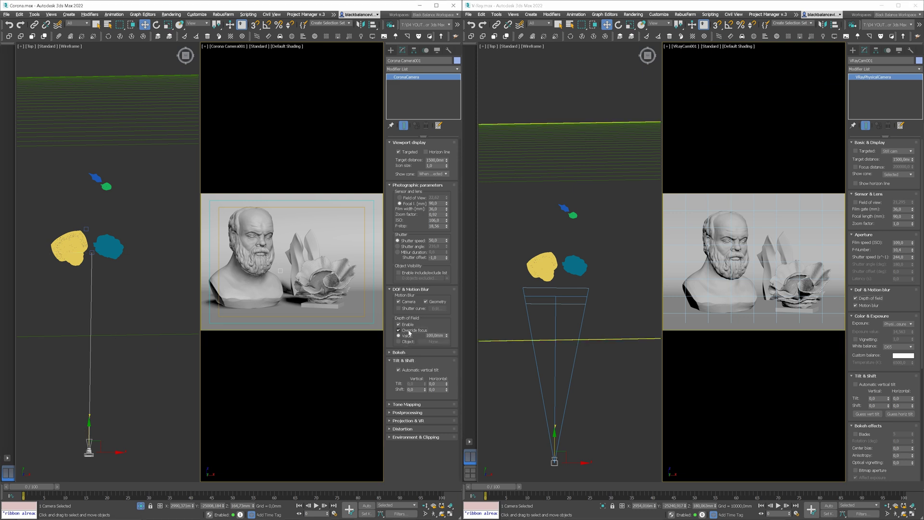
pyautogui.moveTo(437, 266); pyautogui.dragTo(432, 196)
# Try a custom V-Ray focus distance, then have the Corona camera focus on a picked object.
pyautogui.click(876, 168)
pyautogui.doubleClick(901, 167)
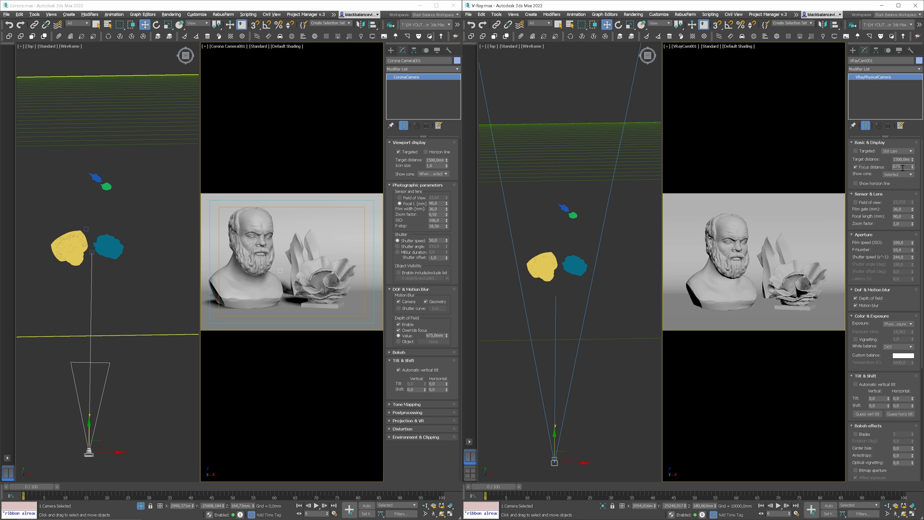
pyautogui.press('Return')
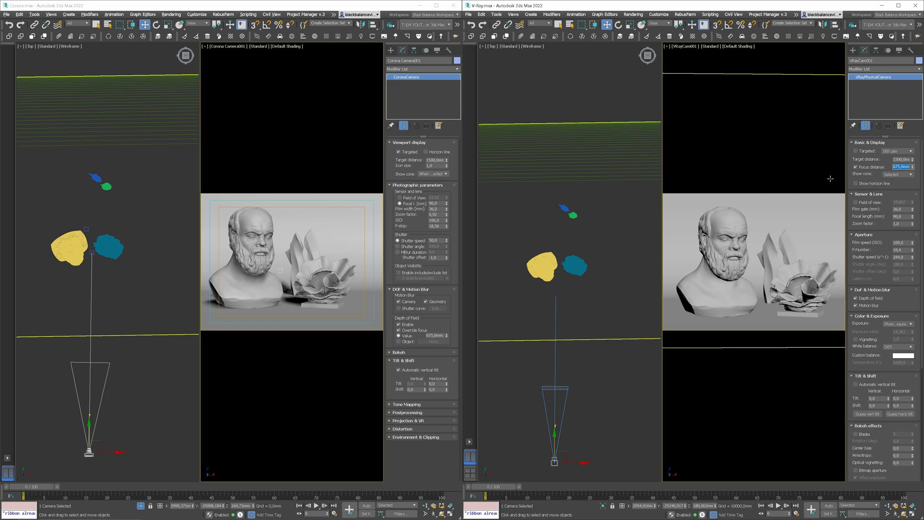
pyautogui.click(872, 168)
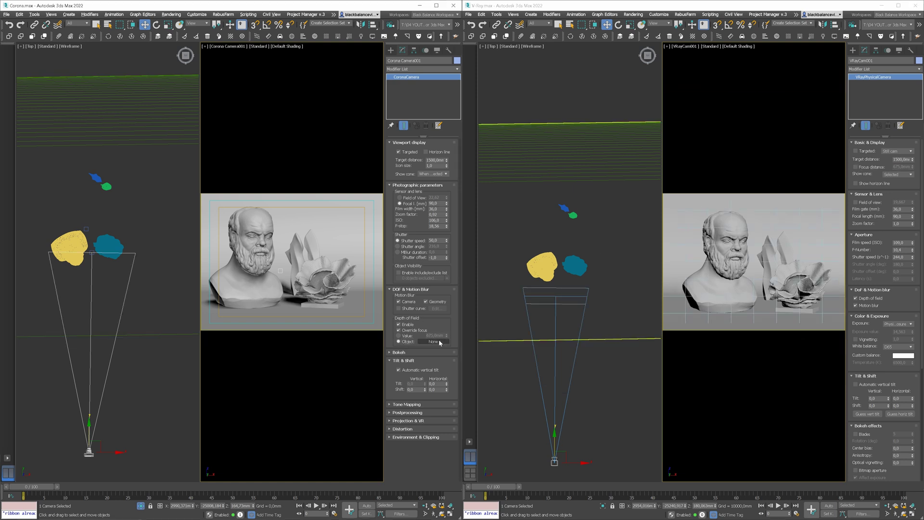
pyautogui.click(433, 341)
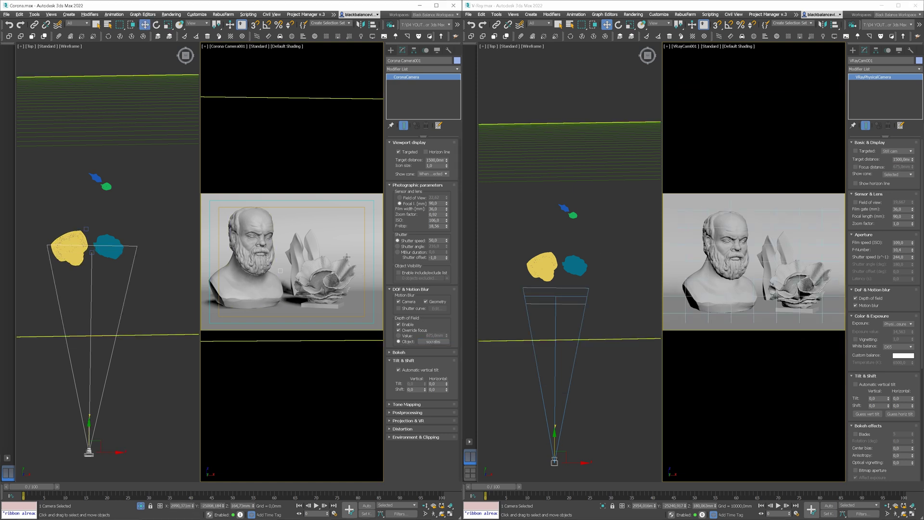
pyautogui.click(108, 182)
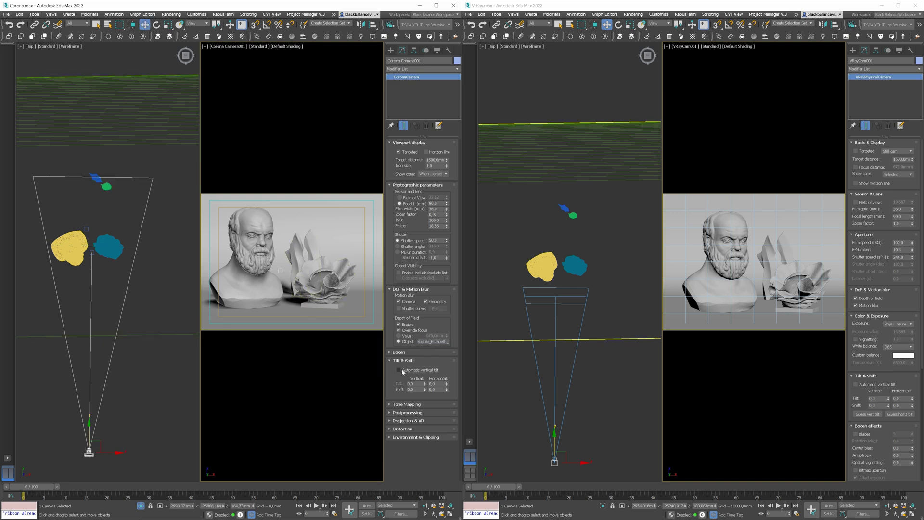
# Enable V-Ray automatic vertical tilt, expand Corona clipping settings, and toggle V-Ray clipping on and off.
pyautogui.click(859, 386)
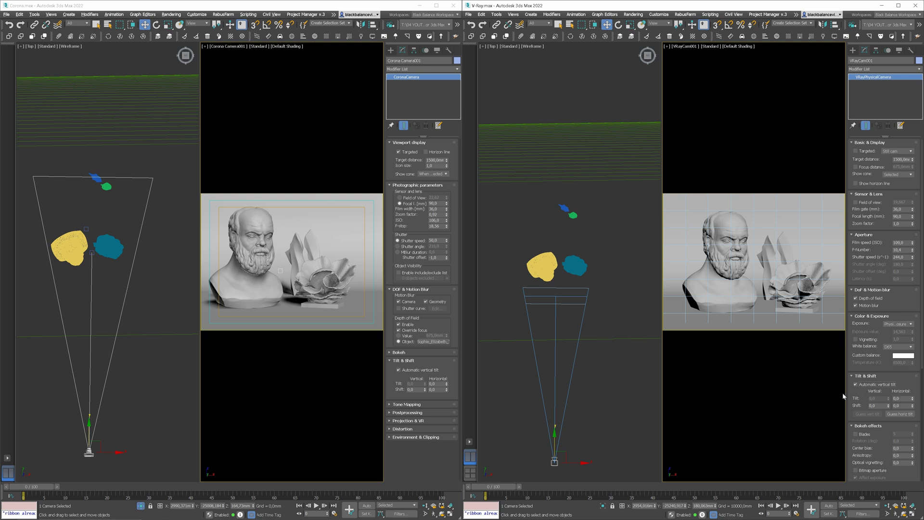
pyautogui.click(406, 436)
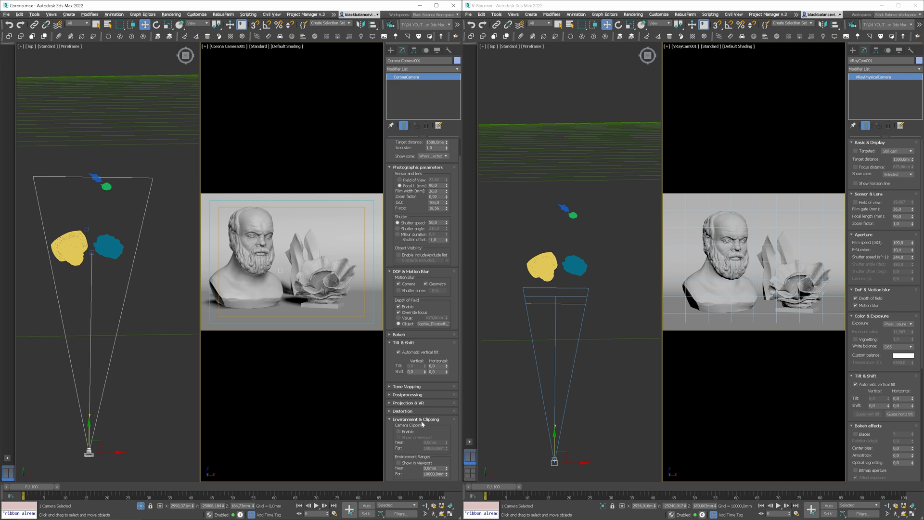
pyautogui.scroll(-3, 890, 370)
pyautogui.scroll(-3, 890, 371)
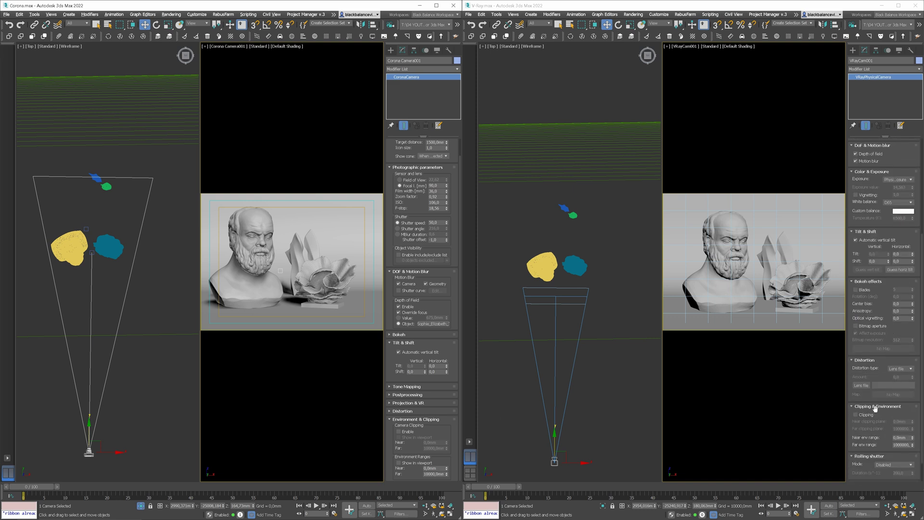
pyautogui.click(863, 417)
pyautogui.click(858, 415)
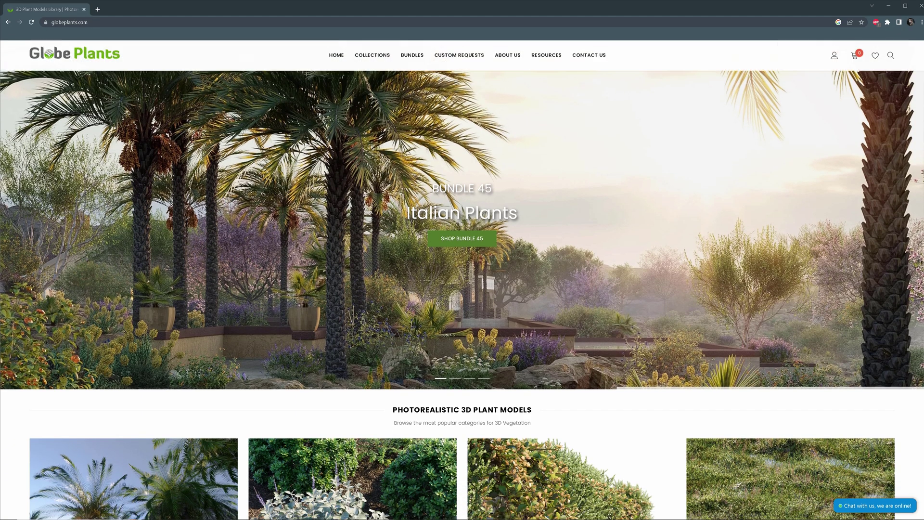
pyautogui.scroll(-1, 462, 280)
pyautogui.scroll(-1, 463, 280)
pyautogui.scroll(-1, 463, 280)
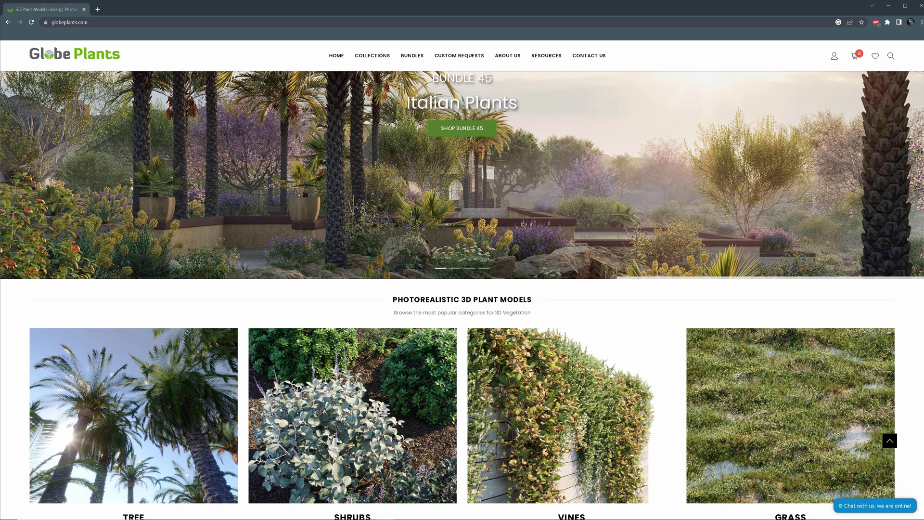
pyautogui.scroll(-1, 463, 280)
pyautogui.scroll(-1, 462, 280)
pyautogui.scroll(-1, 462, 280)
pyautogui.scroll(-1, 462, 280)
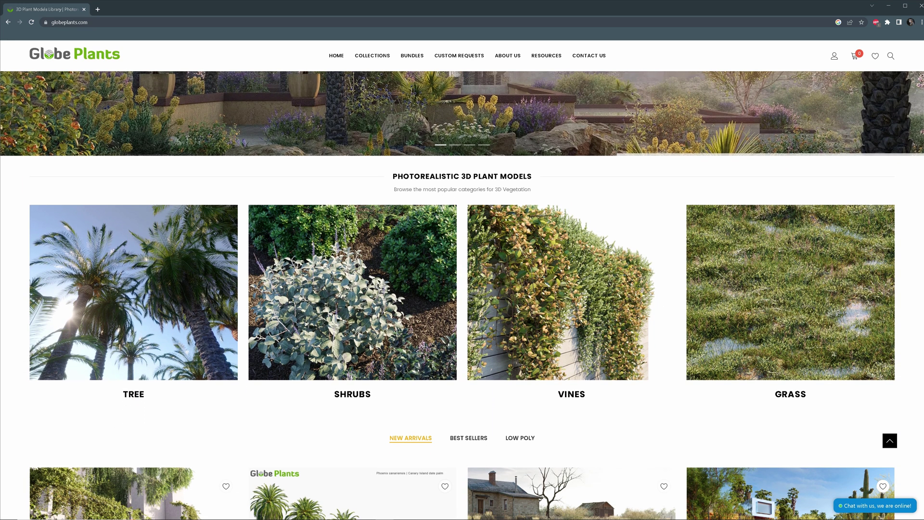
pyautogui.scroll(-1, 462, 280)
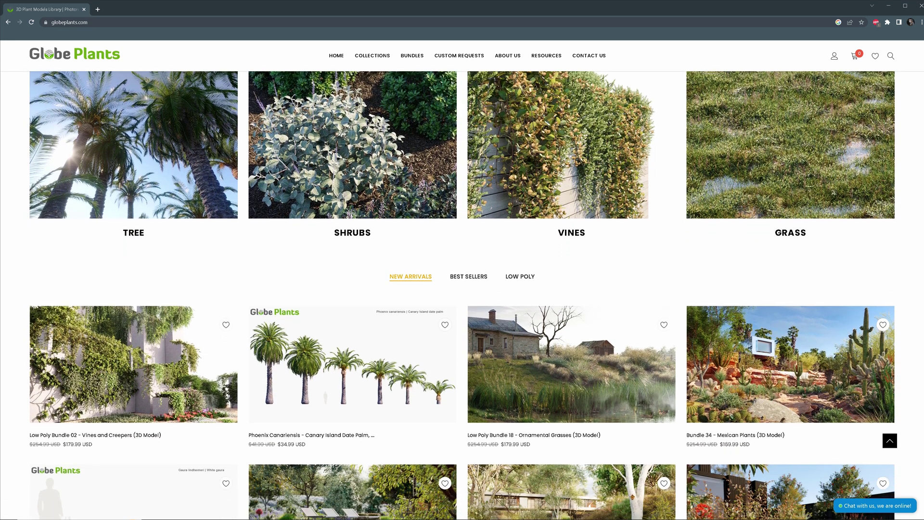
pyautogui.moveTo(548, 171)
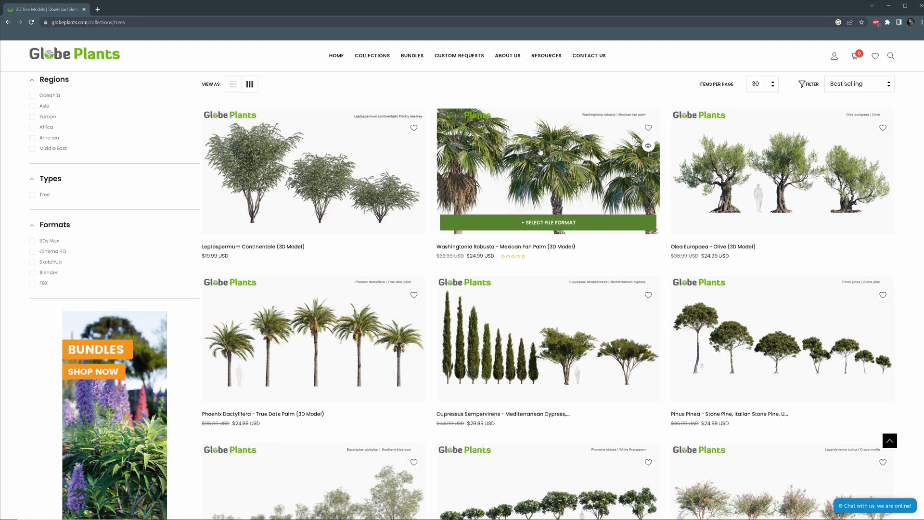
pyautogui.click(412, 55)
pyautogui.scroll(-1, 644, 258)
pyautogui.scroll(-2, 645, 258)
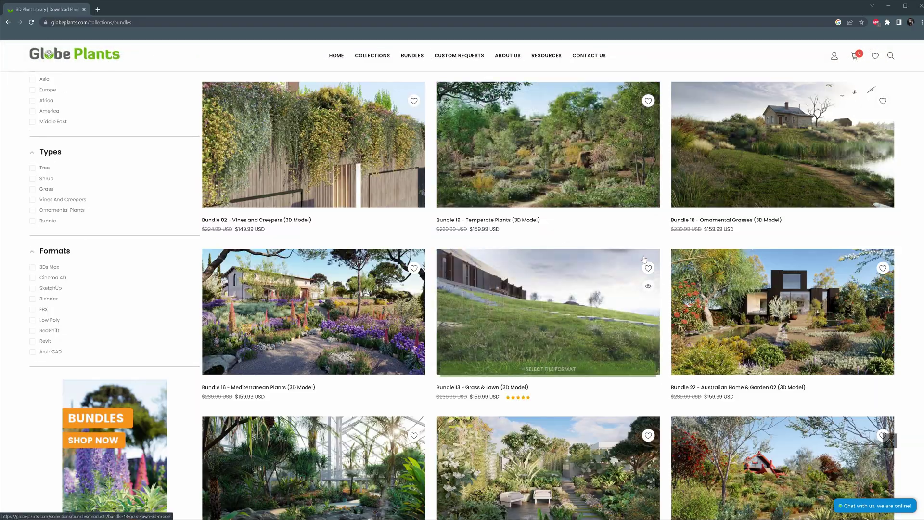
pyautogui.scroll(-2, 643, 259)
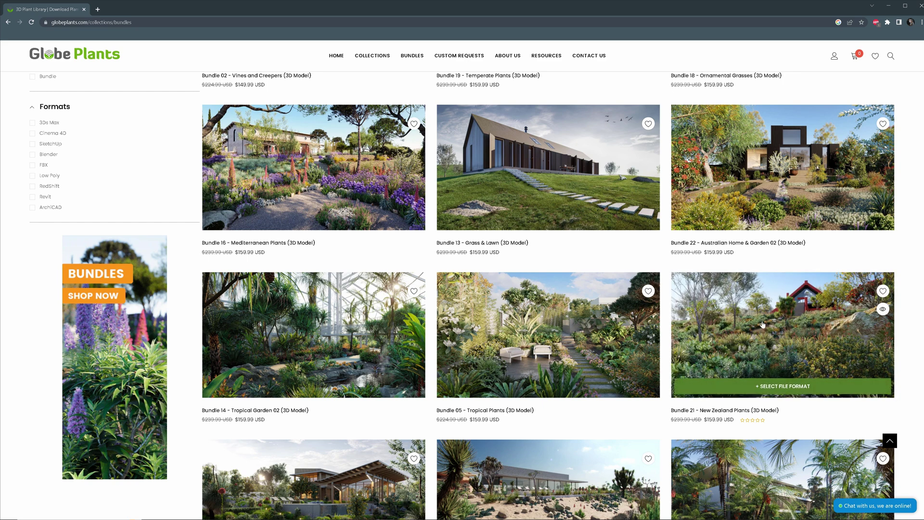
pyautogui.click(762, 325)
pyautogui.scroll(-2, 790, 355)
pyautogui.scroll(-3, 790, 355)
pyautogui.scroll(-3, 791, 355)
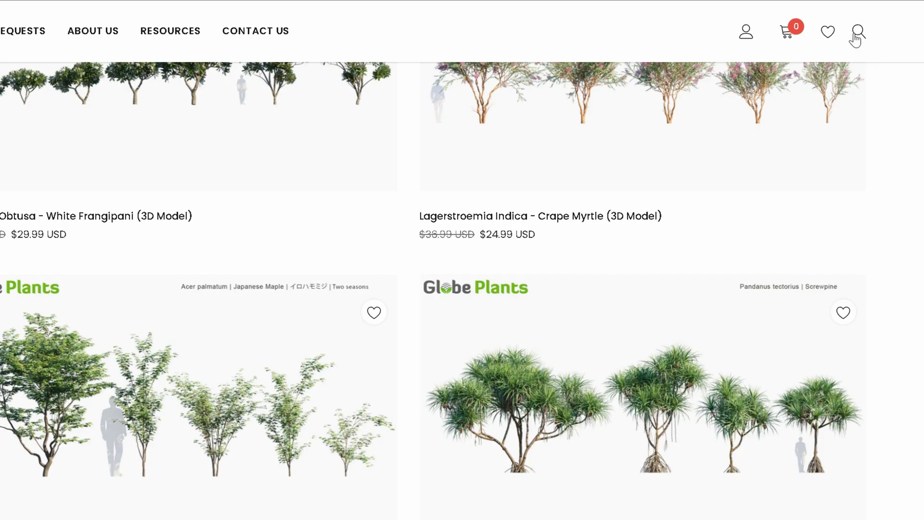
pyautogui.click(860, 31)
pyautogui.click(765, 84)
pyautogui.write('jacaranda')
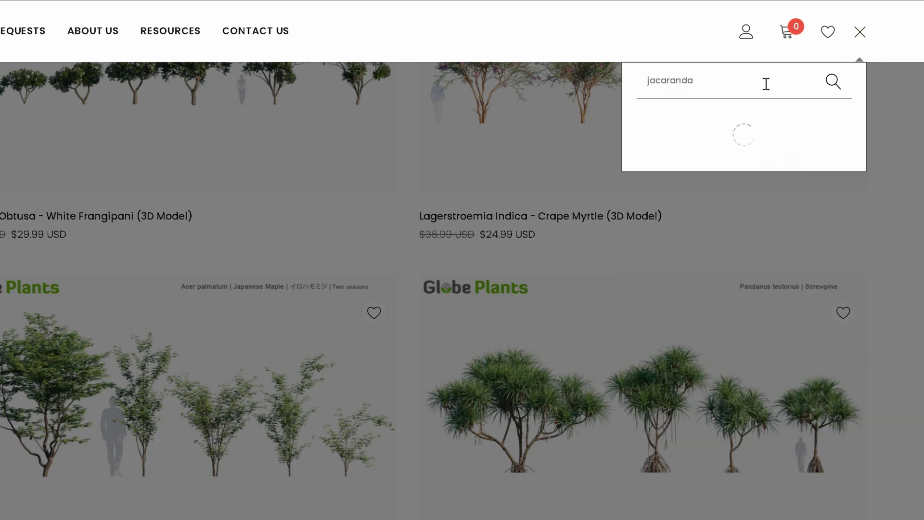
pyautogui.click(683, 186)
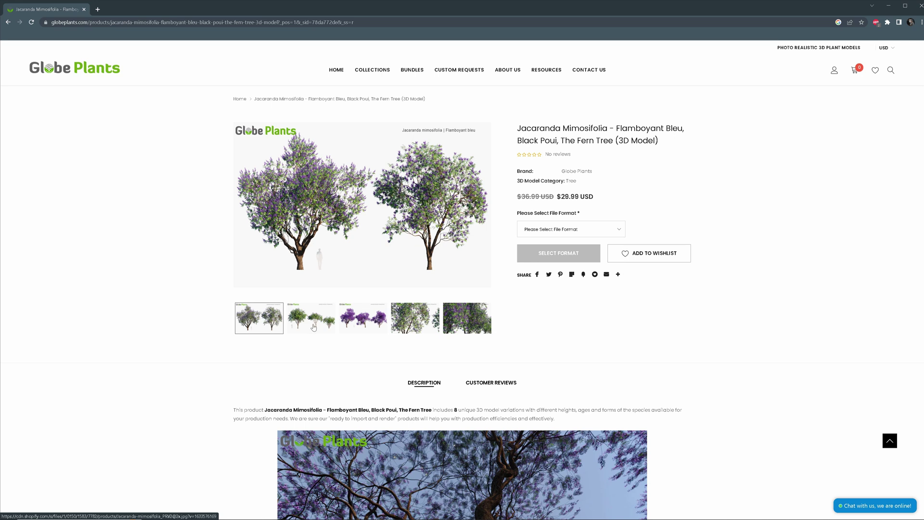
pyautogui.click(314, 327)
pyautogui.click(359, 327)
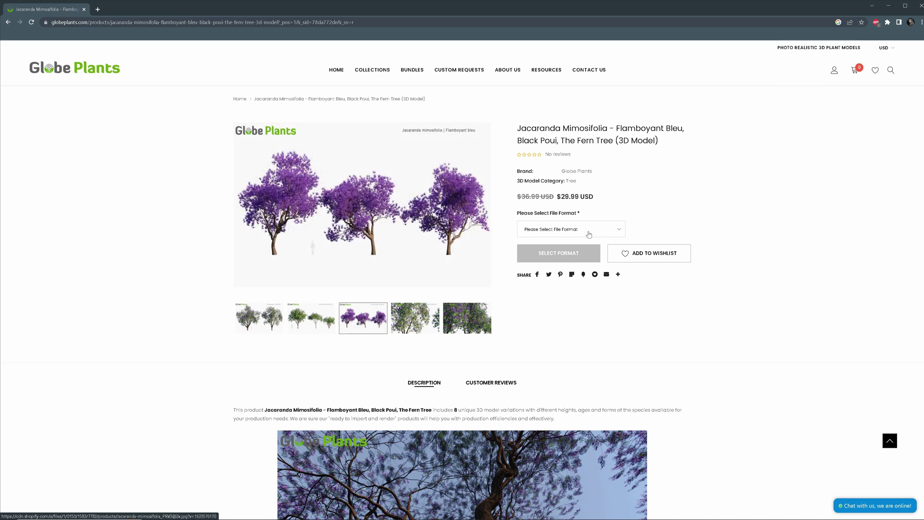
pyautogui.click(589, 234)
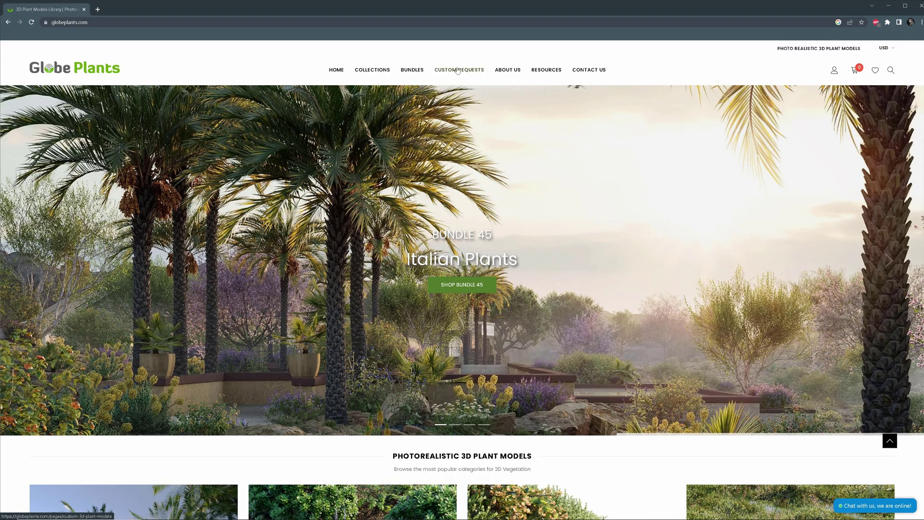
pyautogui.click(459, 70)
pyautogui.scroll(-2, 462, 289)
pyautogui.scroll(-2, 462, 289)
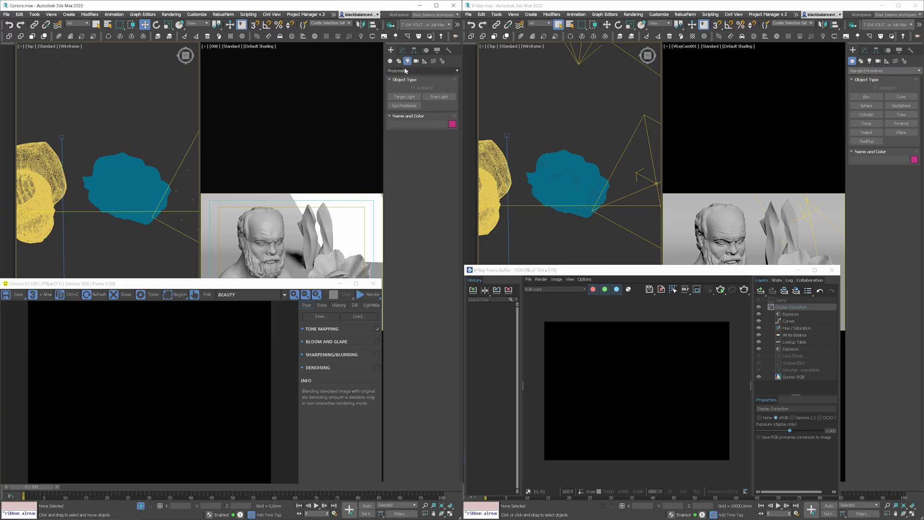
# Show the light category list in the Corona scene's Create panel.
pyautogui.click(405, 71)
# Draw a Corona rectangle light and a V-Ray plane light below the blue object.
pyautogui.click(403, 91)
pyautogui.click(403, 97)
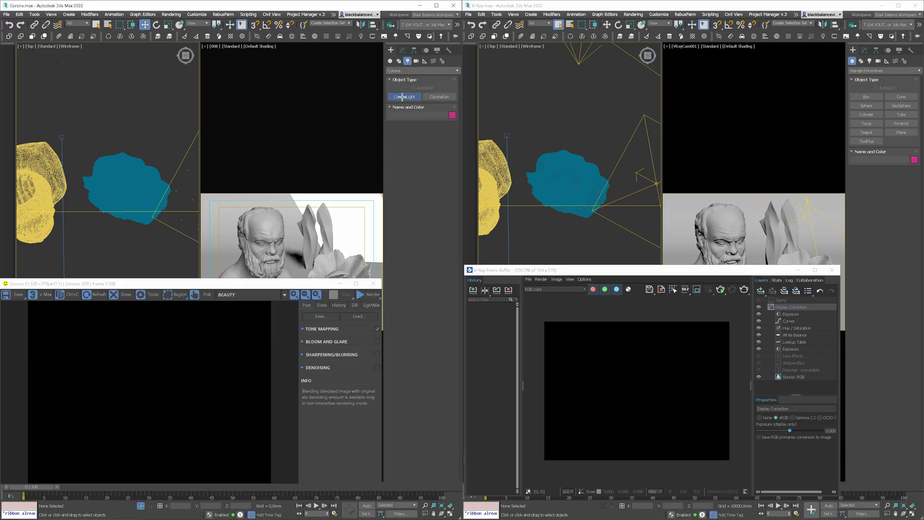
pyautogui.moveTo(91, 214); pyautogui.dragTo(164, 256)
pyautogui.click(869, 62)
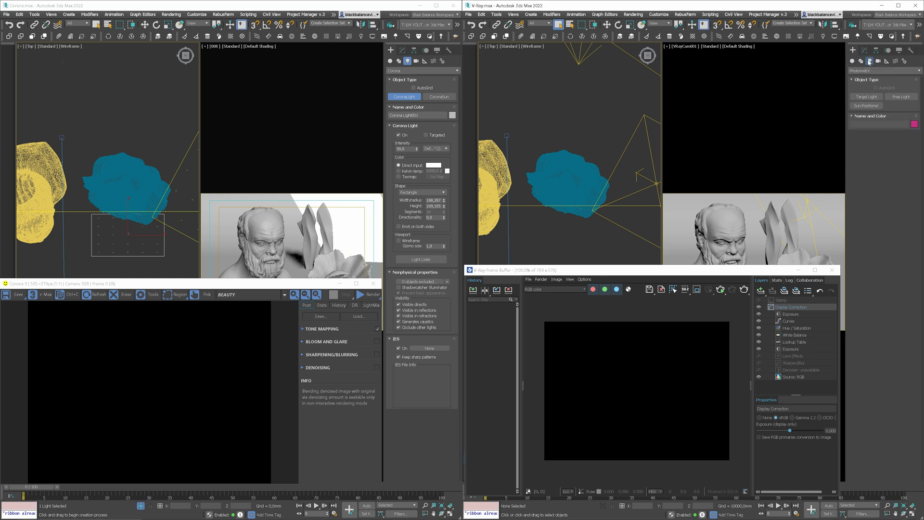
pyautogui.click(870, 71)
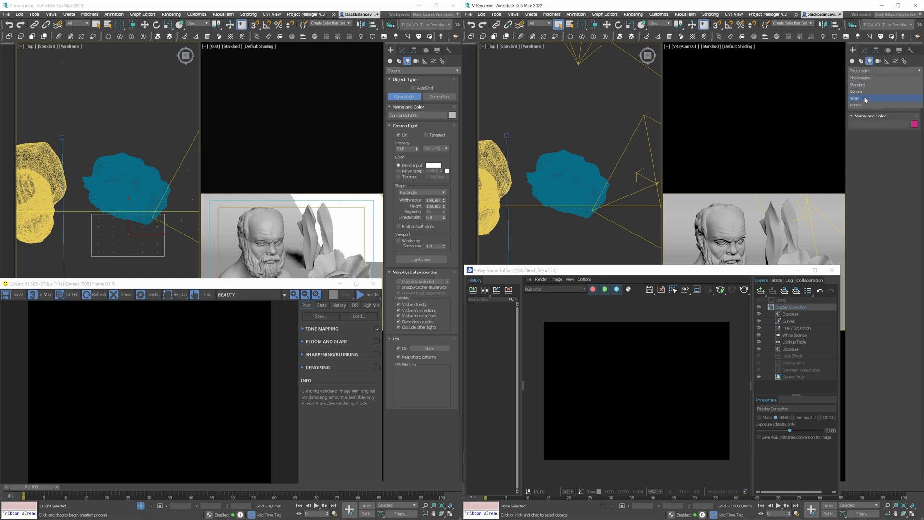
pyautogui.click(866, 98)
pyautogui.moveTo(528, 206); pyautogui.dragTo(612, 254)
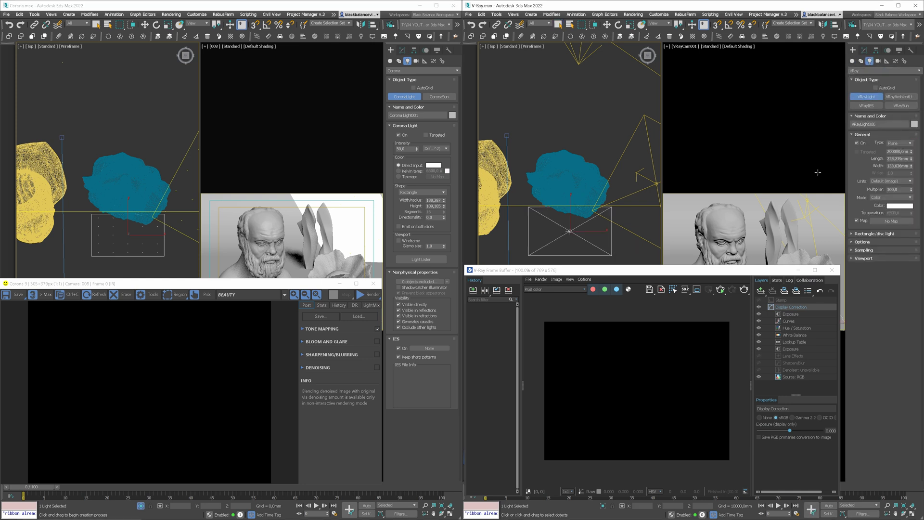
# Size both lights to 200 × 200 mm and switch to moving them.
pyautogui.doubleClick(897, 157)
pyautogui.write('200')
pyautogui.press('Tab')
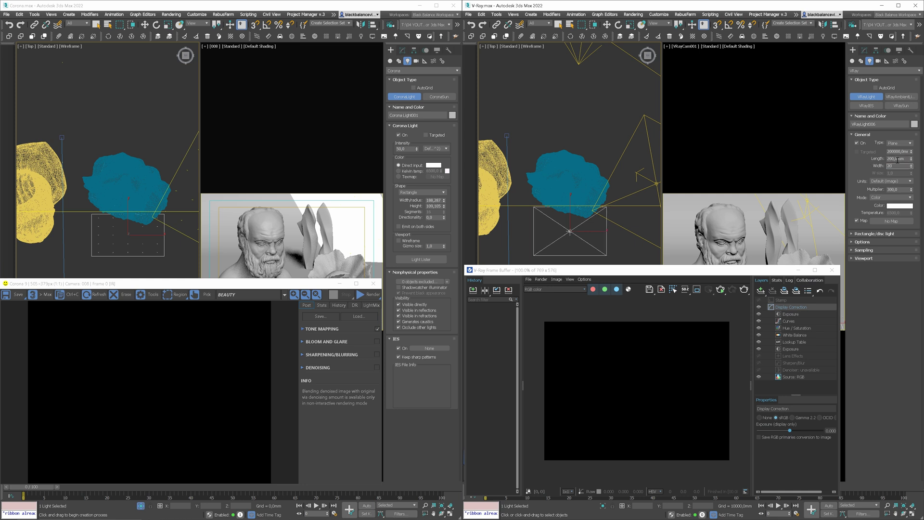
pyautogui.write('200')
pyautogui.press('Return')
pyautogui.doubleClick(432, 201)
pyautogui.write('200')
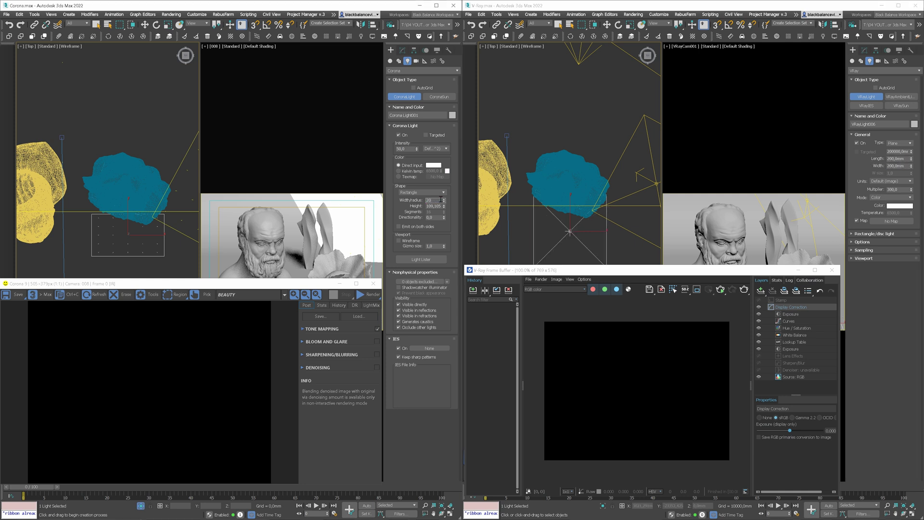
pyautogui.press('Tab')
pyautogui.write('2')
pyautogui.press('Return')
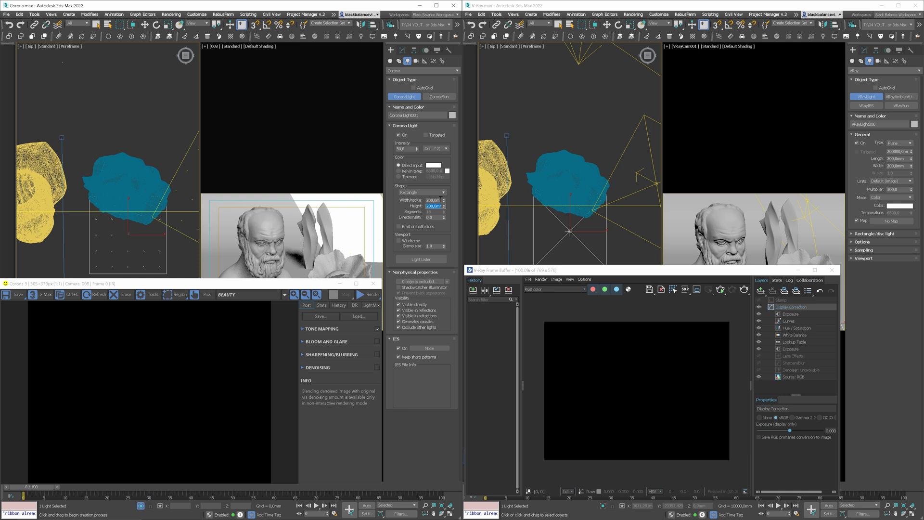
pyautogui.press('w')
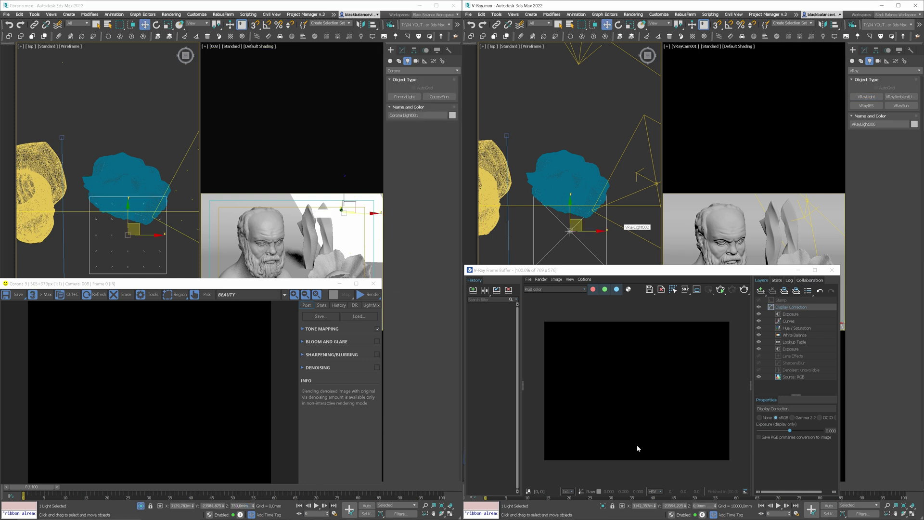
pyautogui.press('w')
pyautogui.click(701, 505)
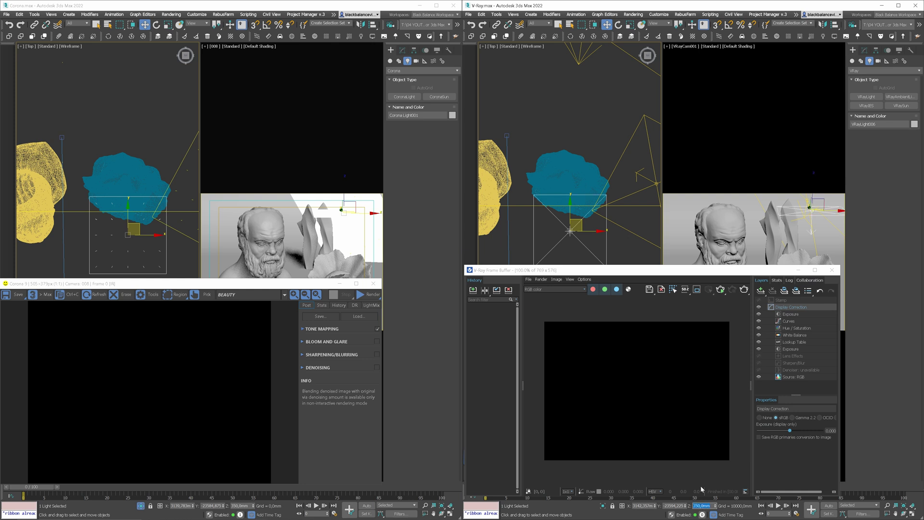
# Show both lights' parameters, expand the V-Ray light rollouts, and render the V-Ray scene.
pyautogui.click(869, 52)
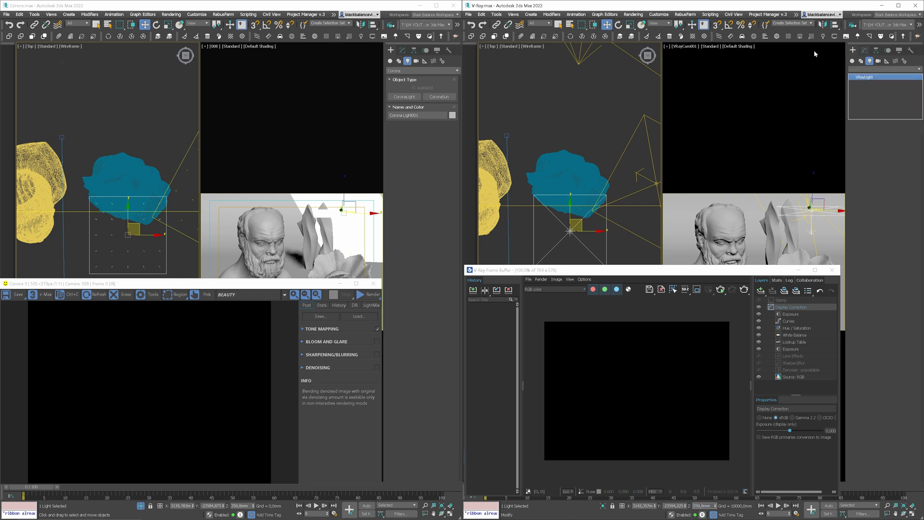
pyautogui.click(404, 51)
pyautogui.click(859, 241)
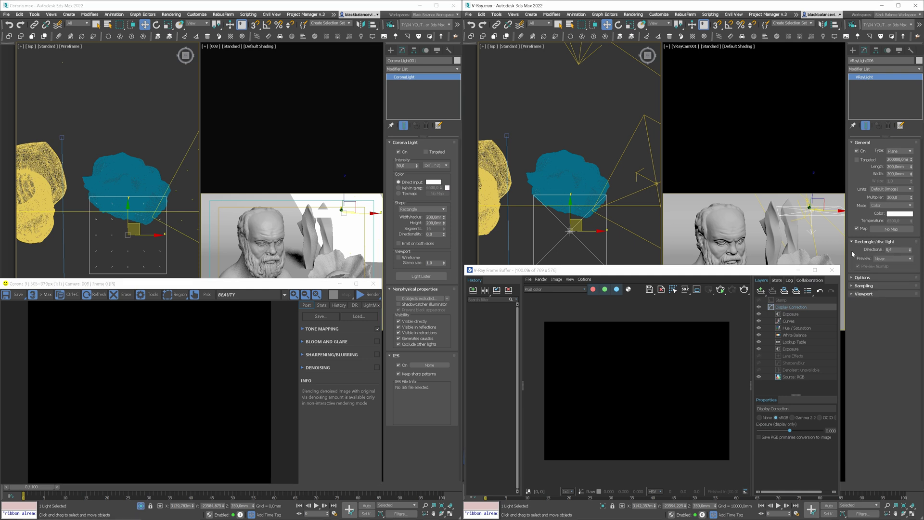
pyautogui.click(852, 280)
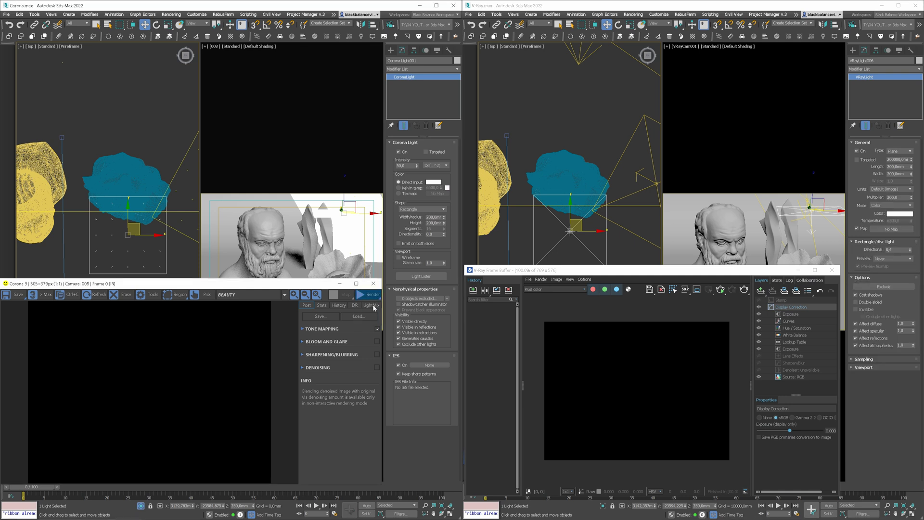
pyautogui.click(720, 289)
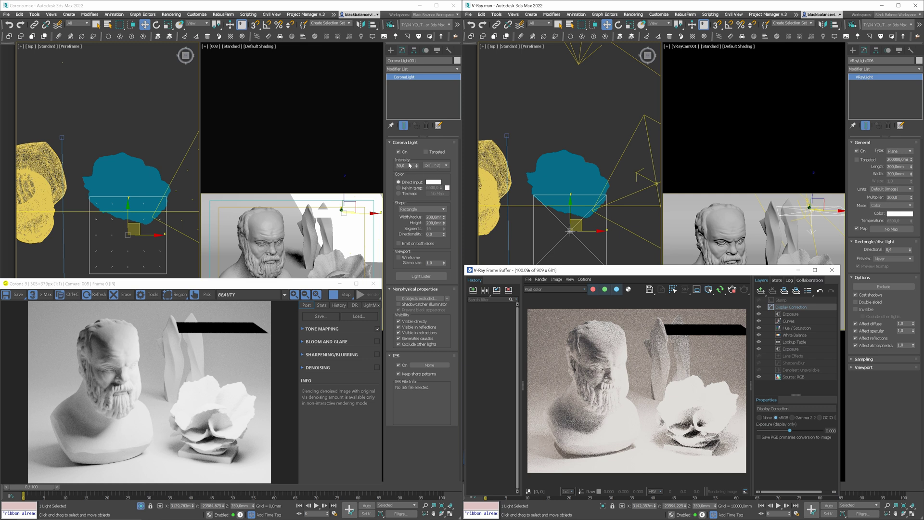
# Confirm the Corona light intensity, keeping the default units.
pyautogui.click(434, 166)
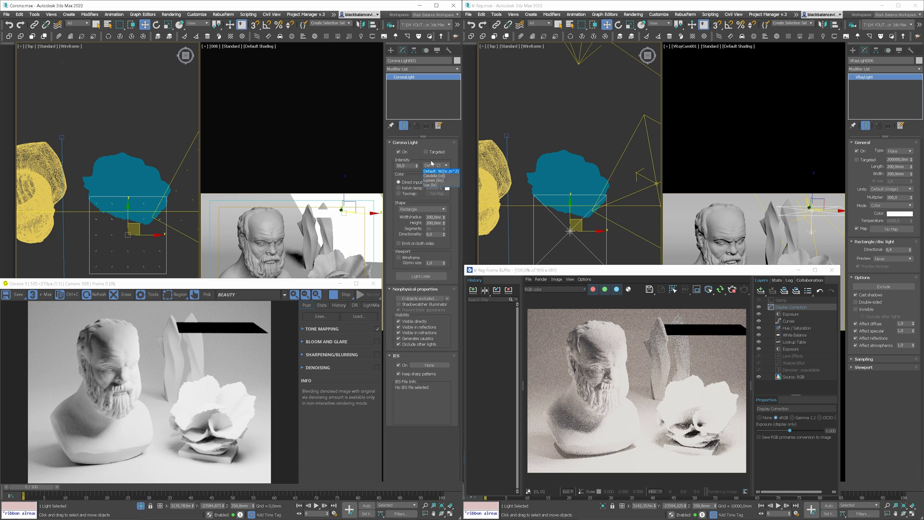
pyautogui.click(433, 164)
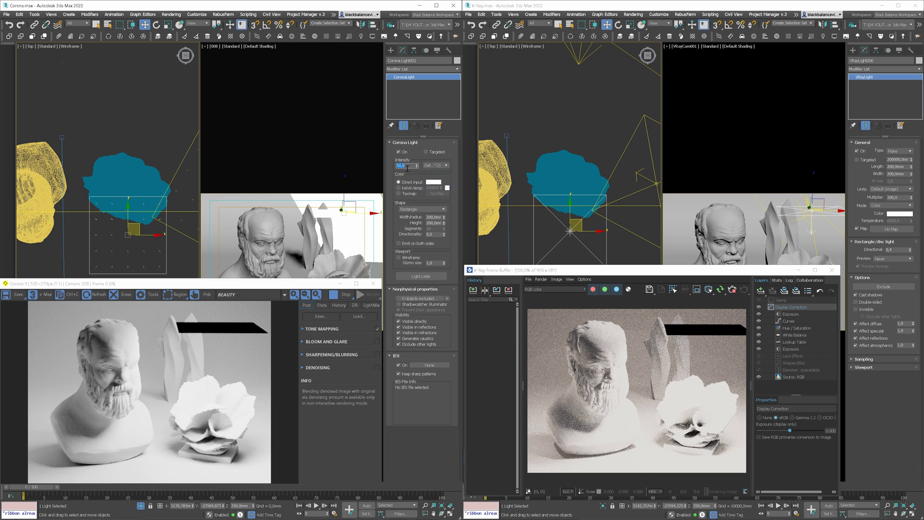
pyautogui.write('20')
pyautogui.press('Return')
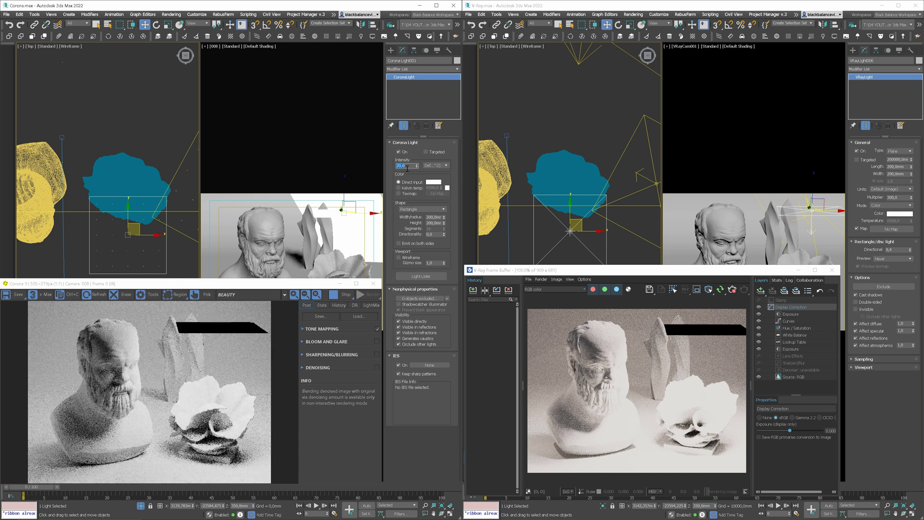
# Set the V-Ray light units to Radiant power (W) with multiplier 1.
pyautogui.click(901, 190)
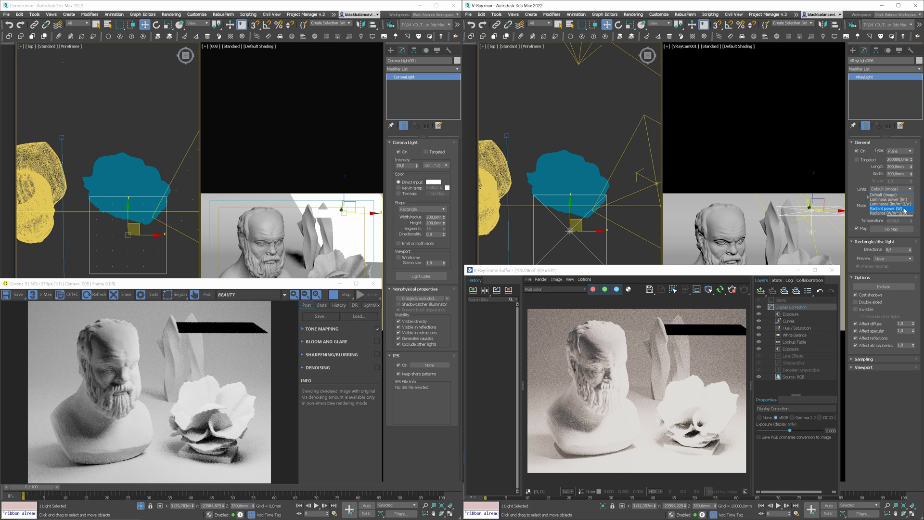
pyautogui.click(902, 209)
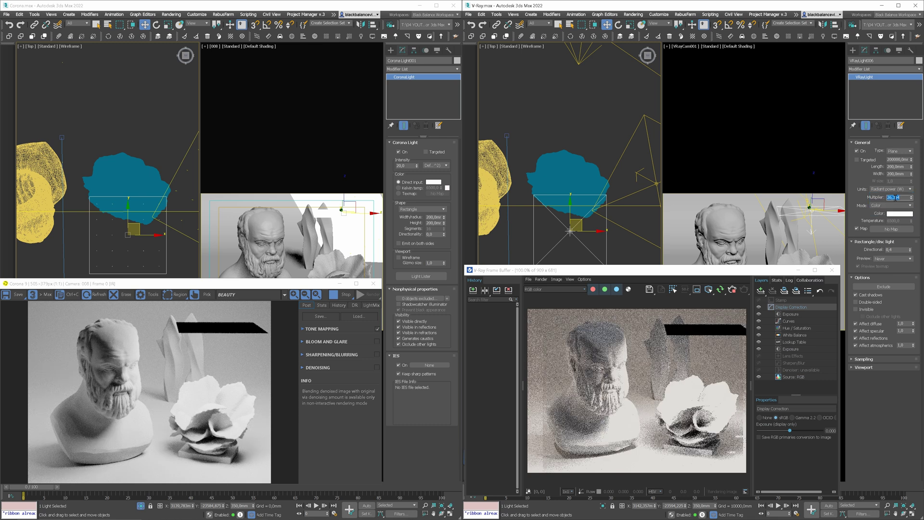
pyautogui.write('20')
pyautogui.press('Return')
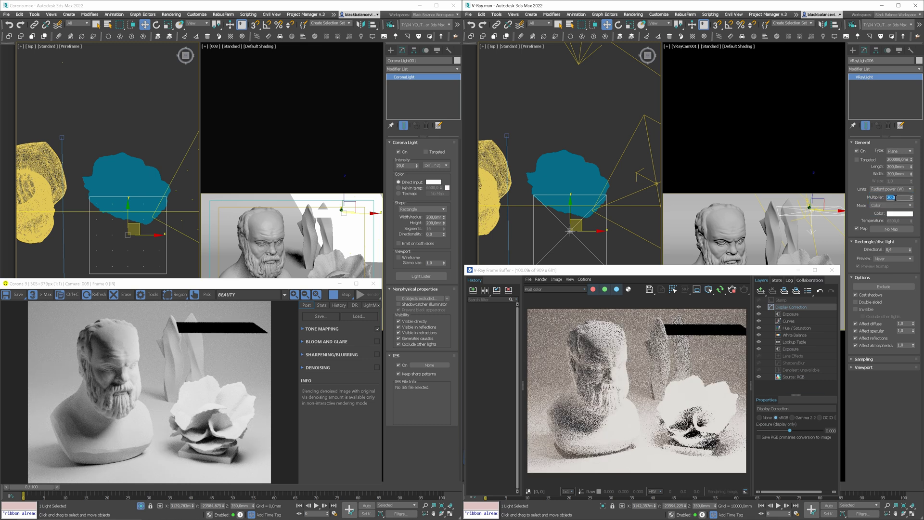
pyautogui.write('1')
pyautogui.press('Return')
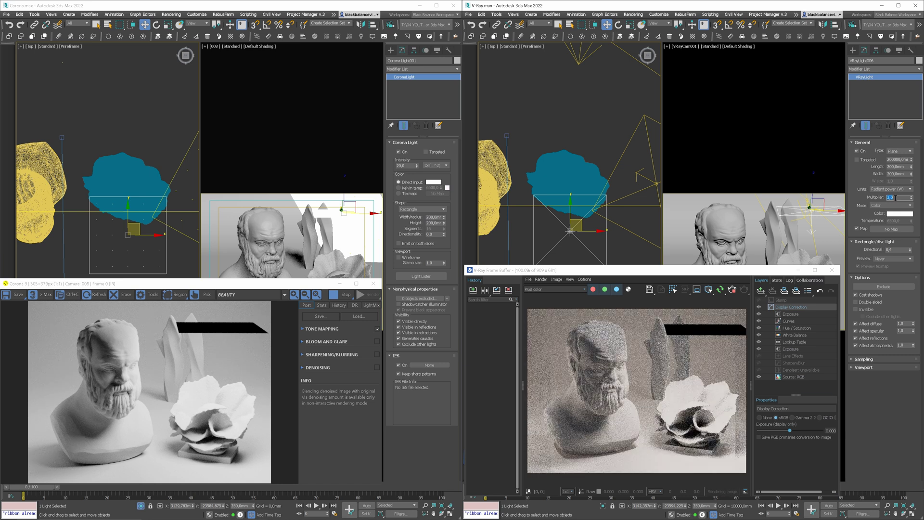
pyautogui.click(434, 183)
# Give both the Corona and V-Ray lights a cyan colour.
pyautogui.click(210, 40)
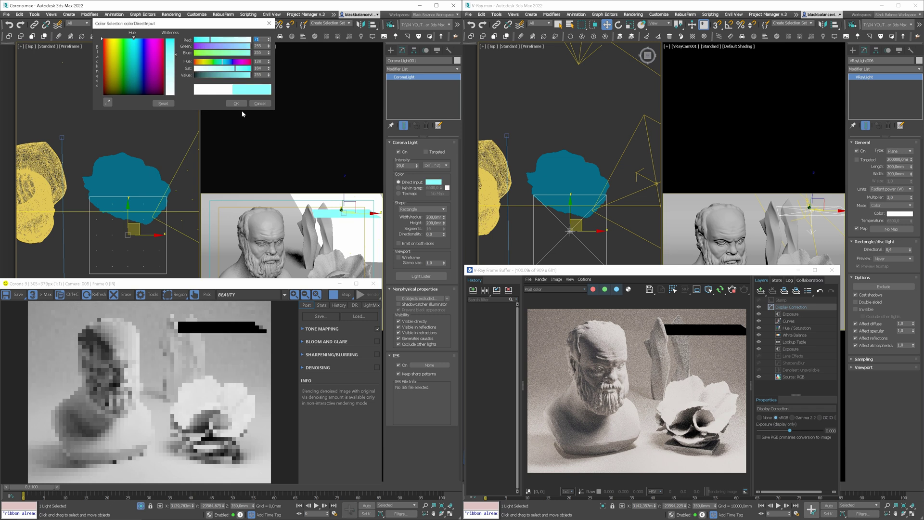
pyautogui.click(241, 105)
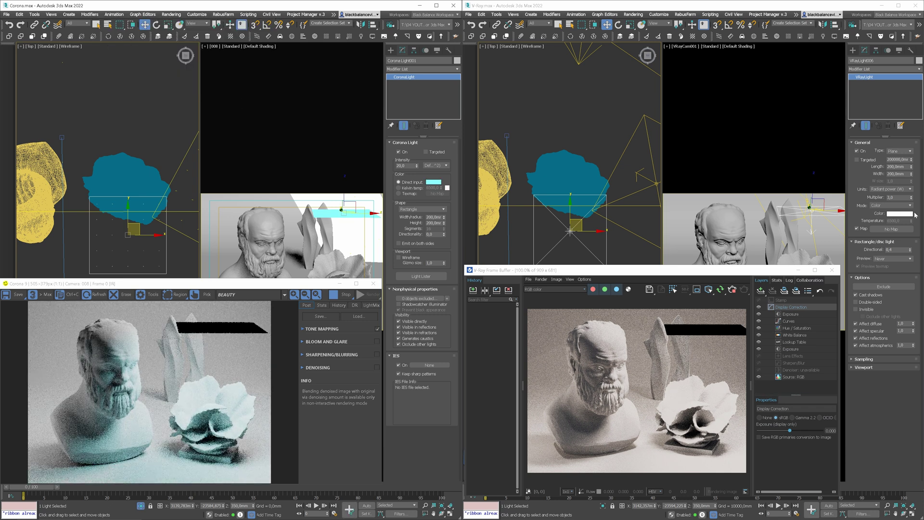
pyautogui.click(899, 214)
pyautogui.click(666, 110)
pyautogui.write('81')
pyautogui.press('Return')
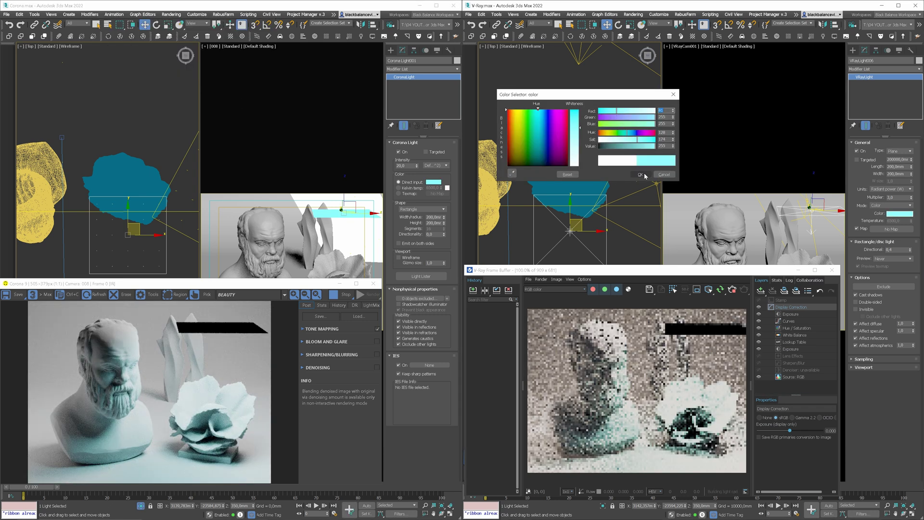
pyautogui.click(643, 175)
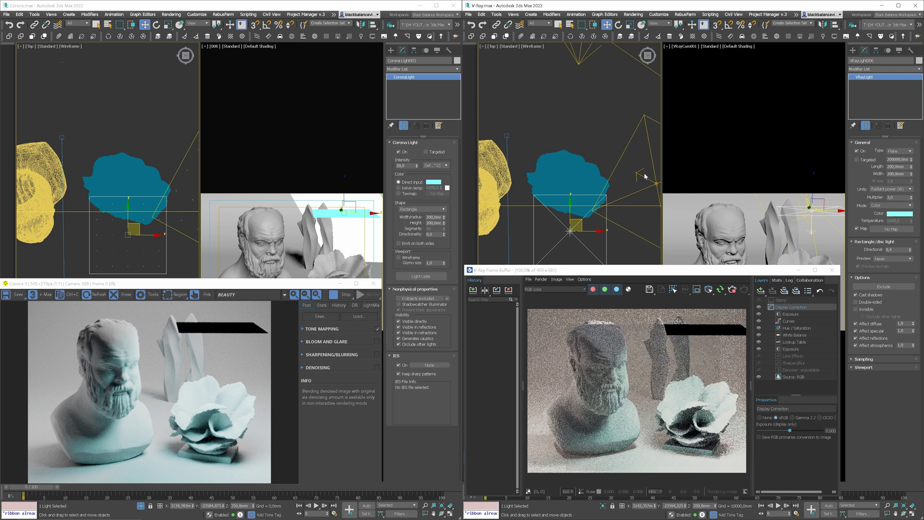
# Switch both lights to a 4000 K colour temperature.
pyautogui.click(398, 188)
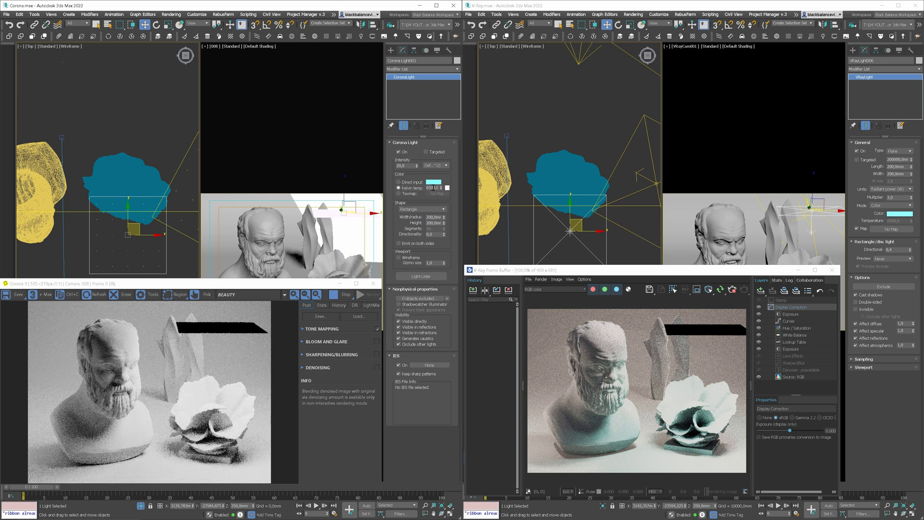
pyautogui.doubleClick(433, 187)
pyautogui.write('4000')
pyautogui.press('Return')
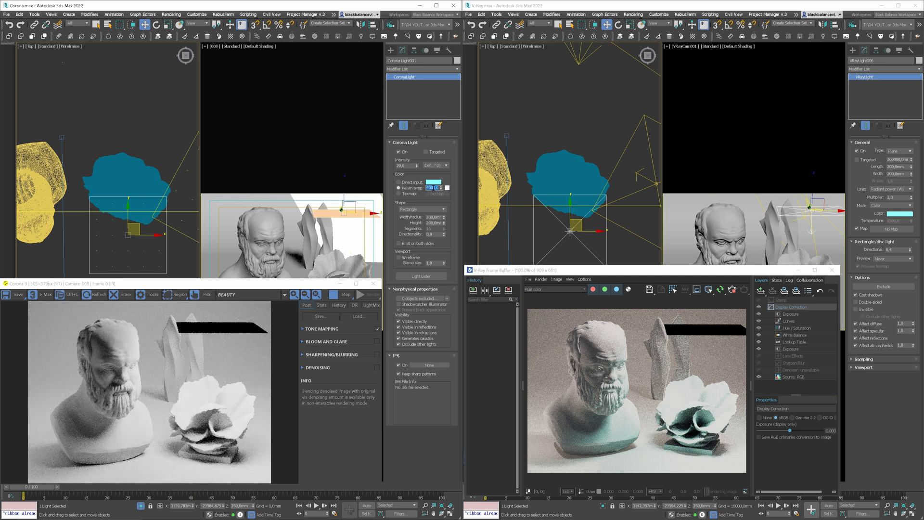
pyautogui.click(899, 205)
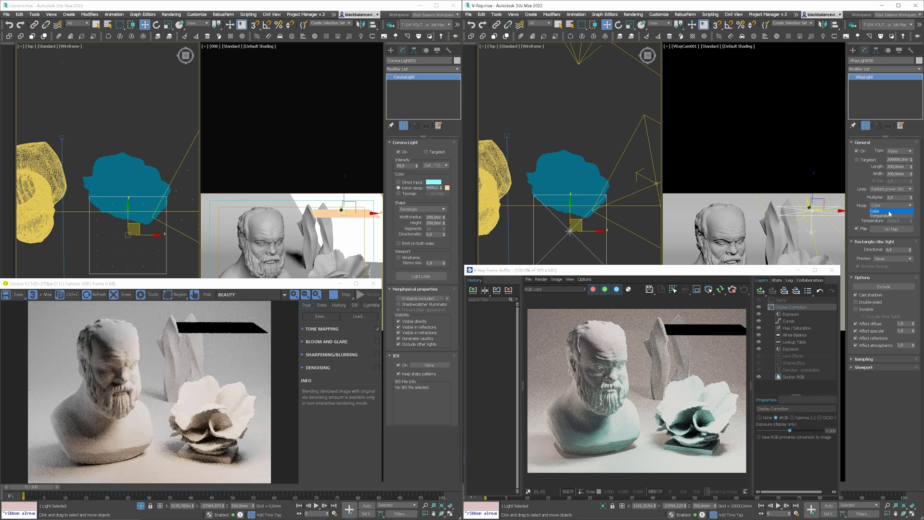
pyautogui.click(896, 213)
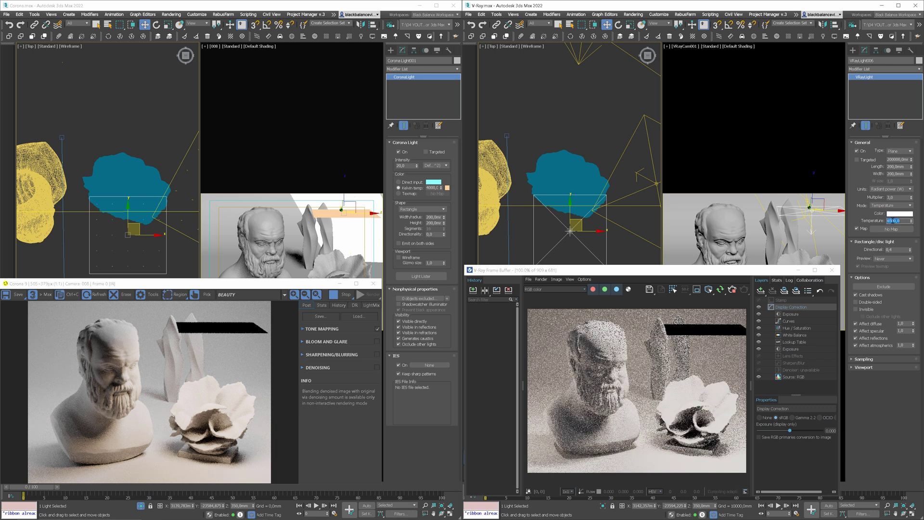
pyautogui.doubleClick(893, 221)
pyautogui.write('4000')
pyautogui.press('Return')
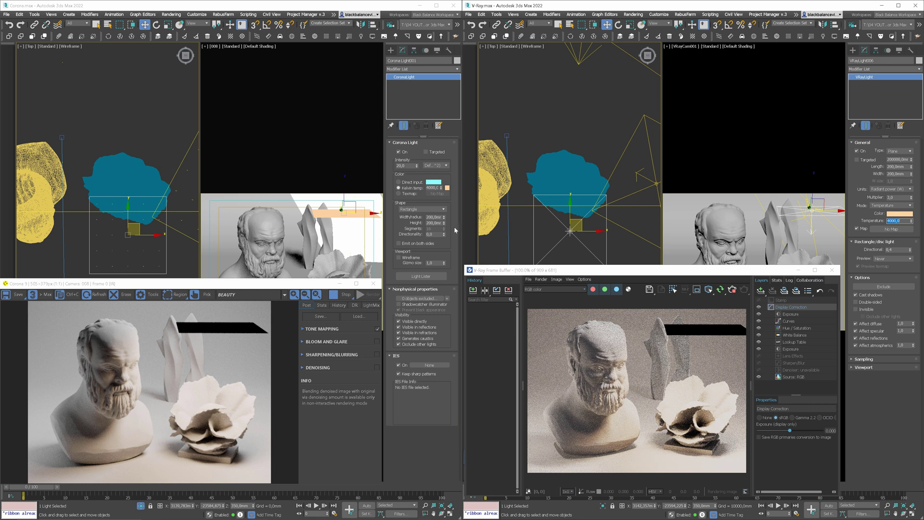
# Set Corona Directionality and V-Ray Directional to 0.45.
pyautogui.doubleClick(435, 236)
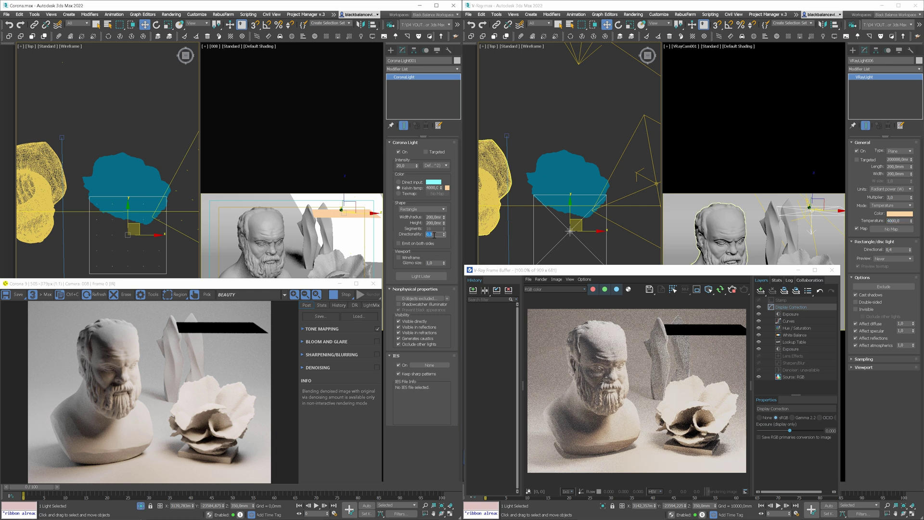
pyautogui.write('1')
pyautogui.press('Return')
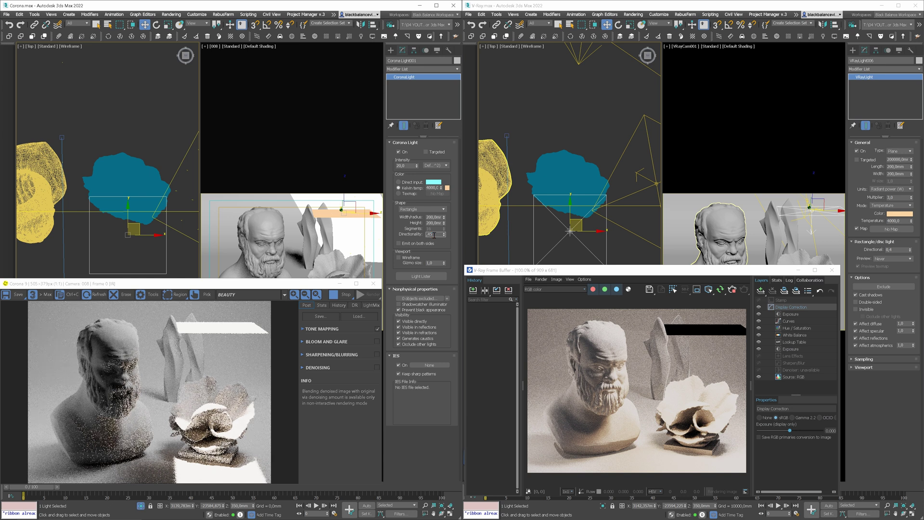
pyautogui.press('Return')
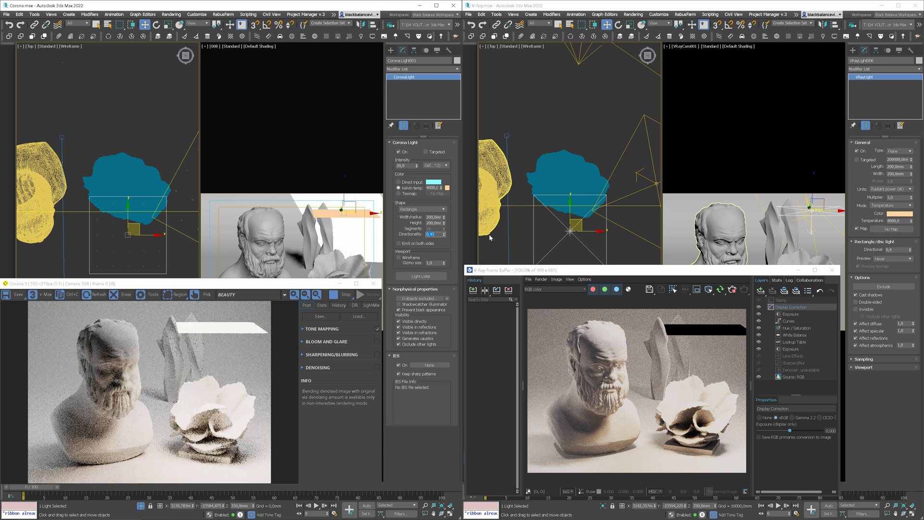
pyautogui.doubleClick(894, 249)
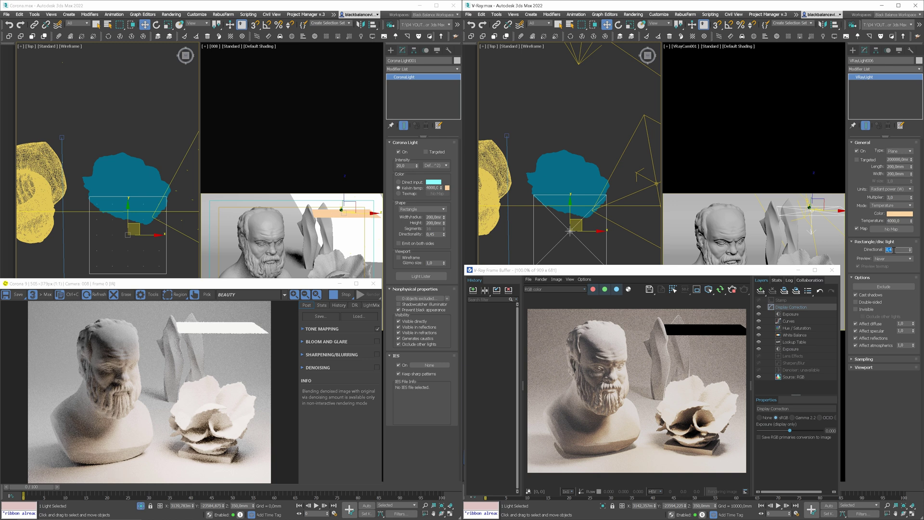
pyautogui.write('0')
pyautogui.write('0,45')
pyautogui.press('Return')
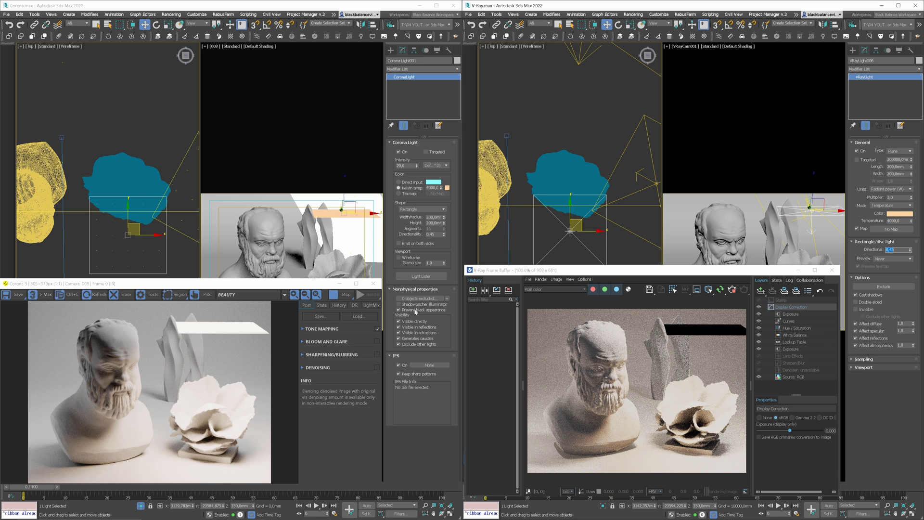
# Exclude the socrates sculpture from the Corona light's illumination.
pyautogui.click(427, 299)
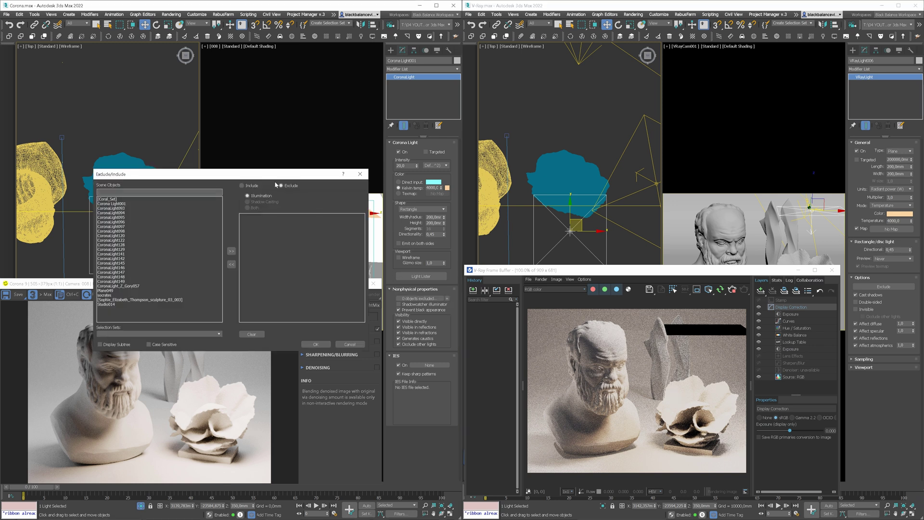
pyautogui.click(310, 342)
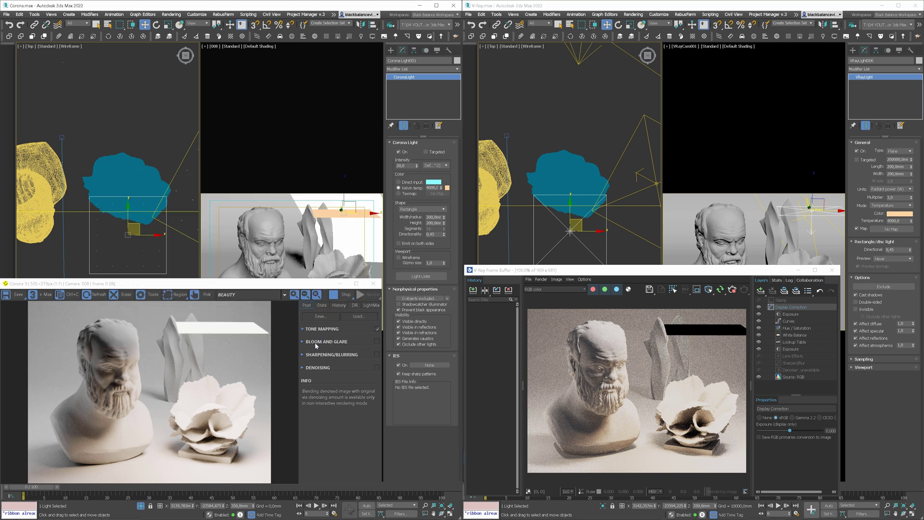
pyautogui.click(446, 298)
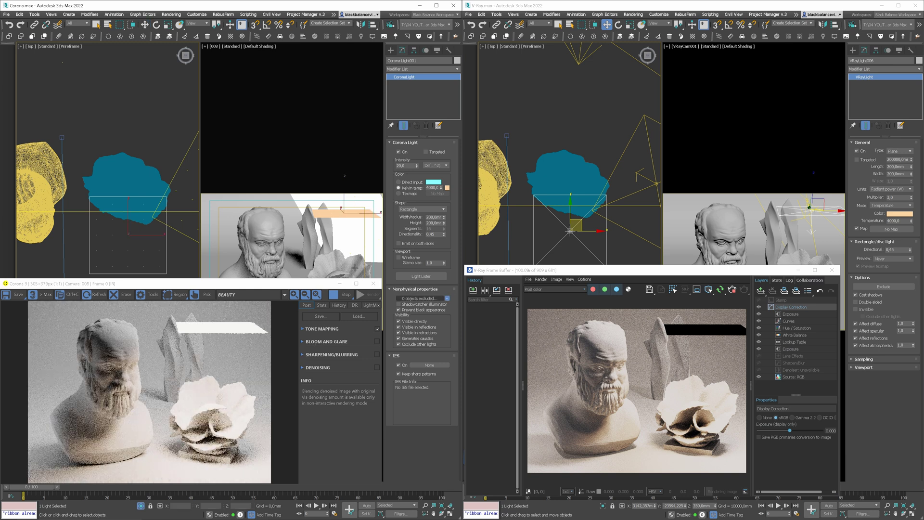
pyautogui.click(265, 225)
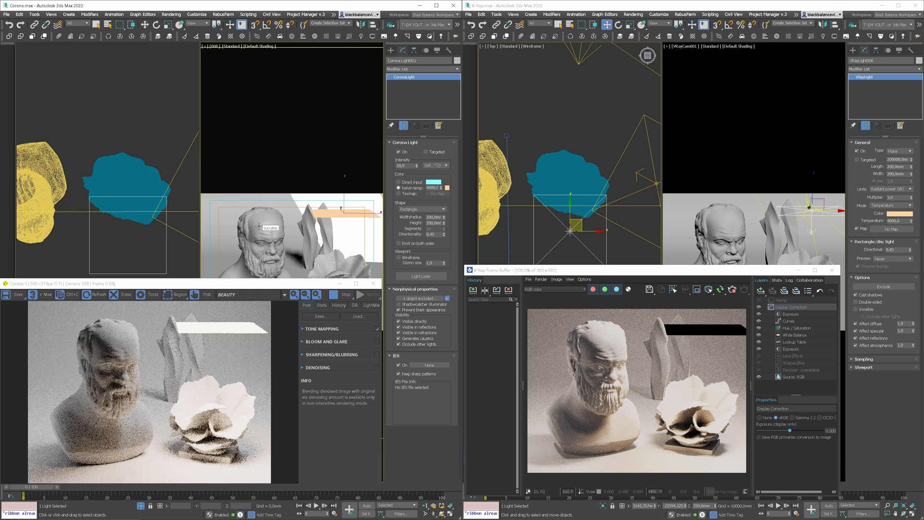
# Move socrates into the VRayLight's excluded objects list and confirm.
pyautogui.click(884, 286)
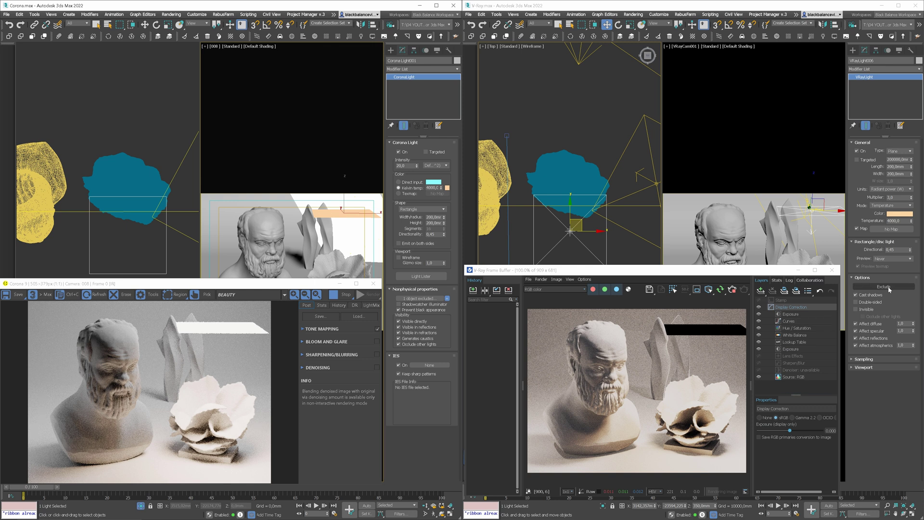
pyautogui.click(563, 208)
pyautogui.click(693, 250)
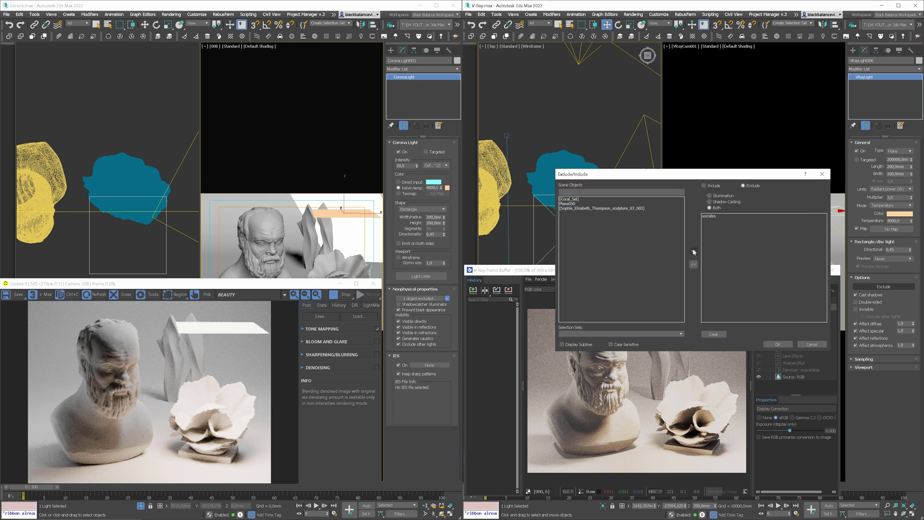
pyautogui.click(778, 344)
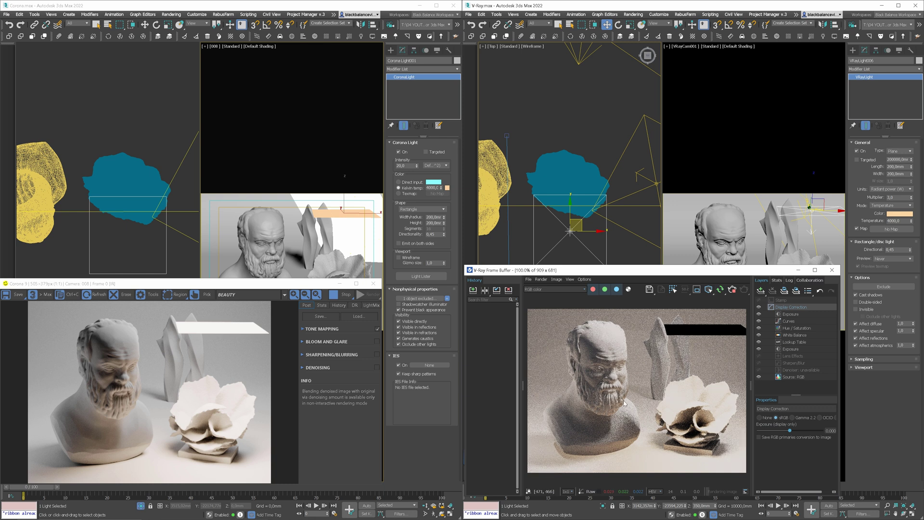
# Uncheck Visible on the Corona light and enable Invisible on the VRayLight.
pyautogui.click(441, 311)
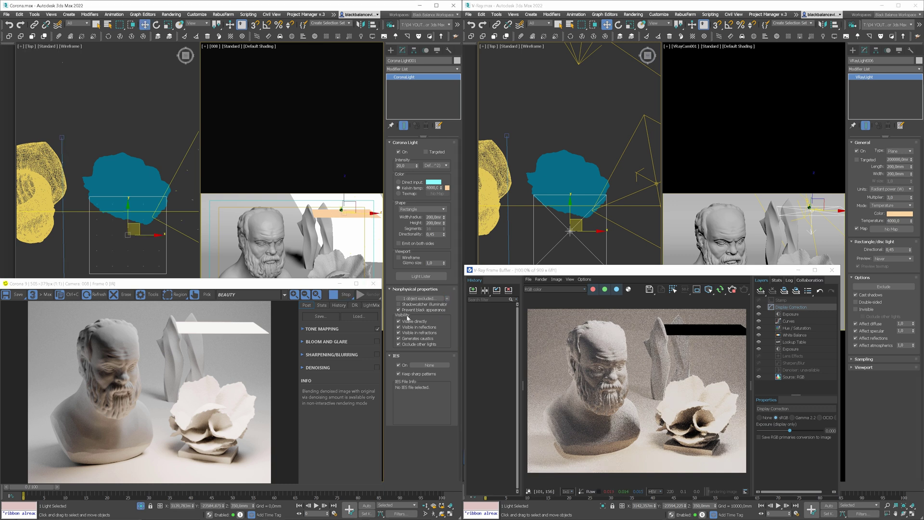
pyautogui.click(398, 322)
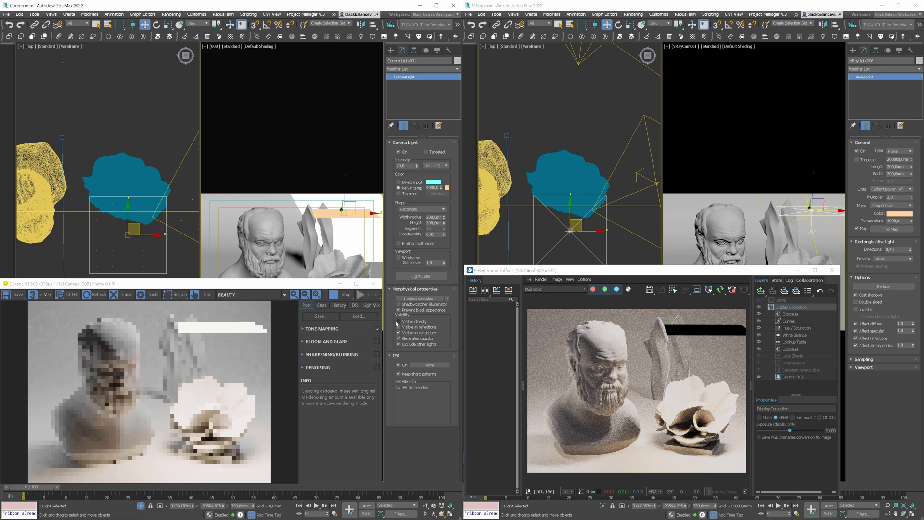
pyautogui.click(856, 309)
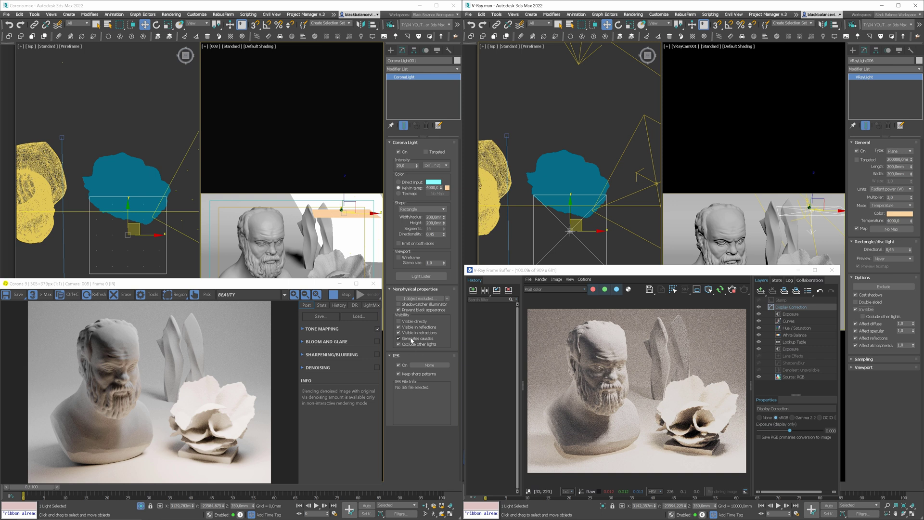
# Stop both interactive renders and place a targeted VRayIES light in the V-Ray scene.
pyautogui.click(338, 296)
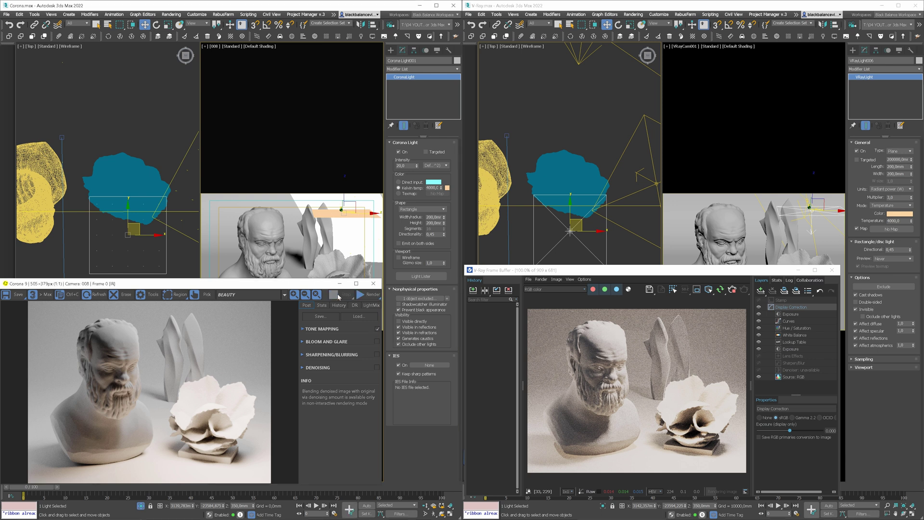
pyautogui.click(732, 290)
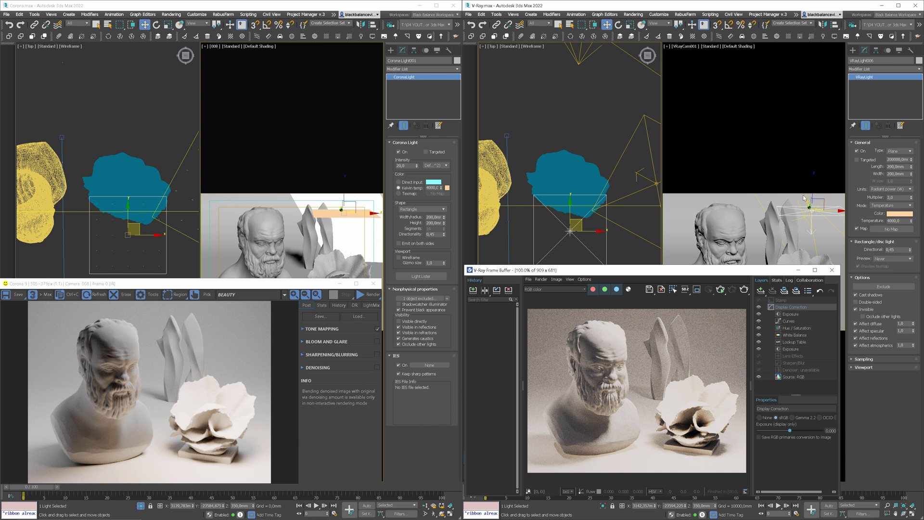
pyautogui.click(852, 50)
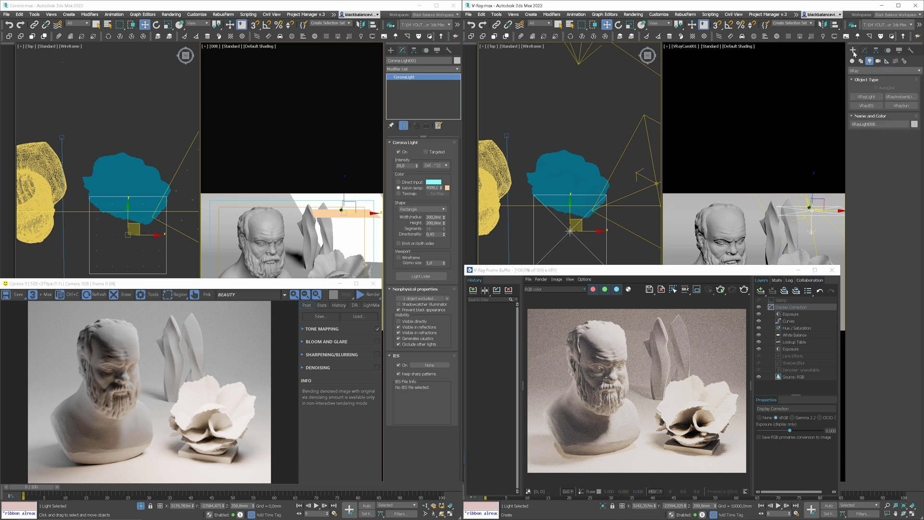
pyautogui.click(871, 108)
pyautogui.moveTo(524, 228); pyautogui.dragTo(553, 246)
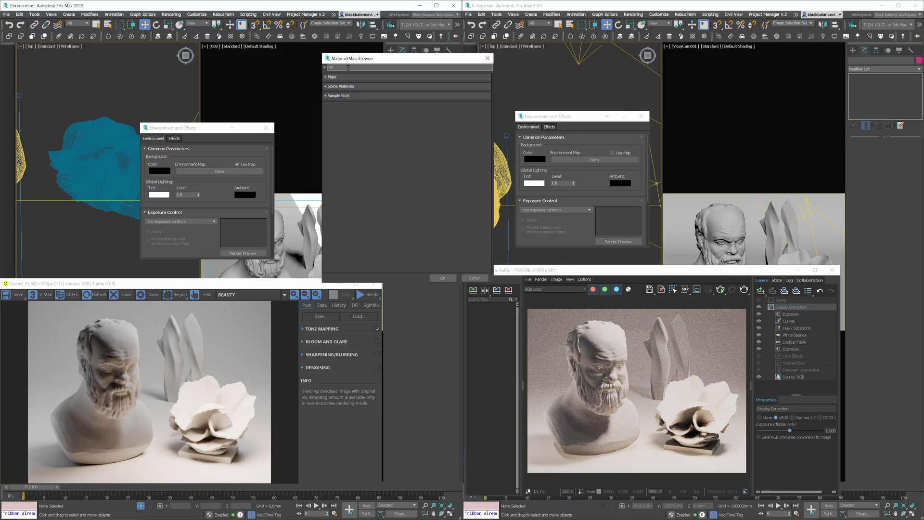
pyautogui.write('ronask')
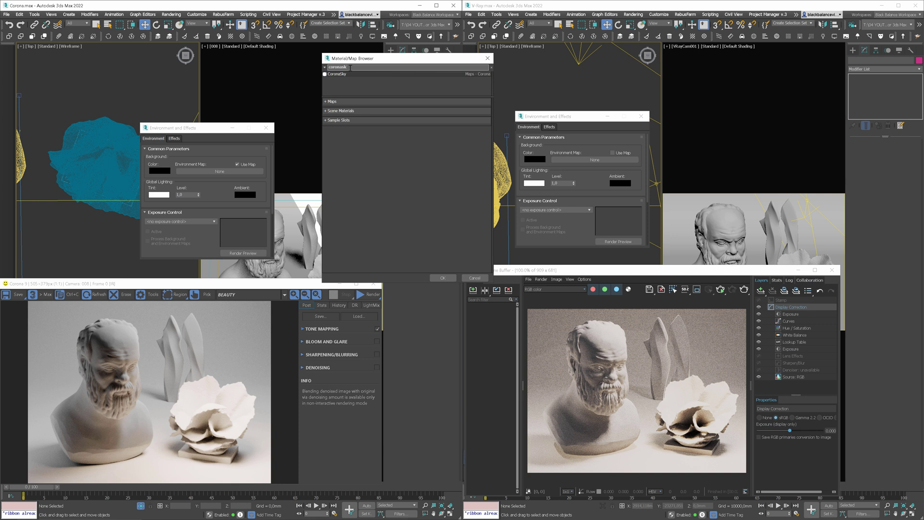
# Set CoronaBitmap as the Corona environment map, and VRayBitmap with an HDR image for V-Ray.
pyautogui.press('BackSpace')
pyautogui.press('BackSpace')
pyautogui.write('bitmap')
pyautogui.doubleClick(352, 73)
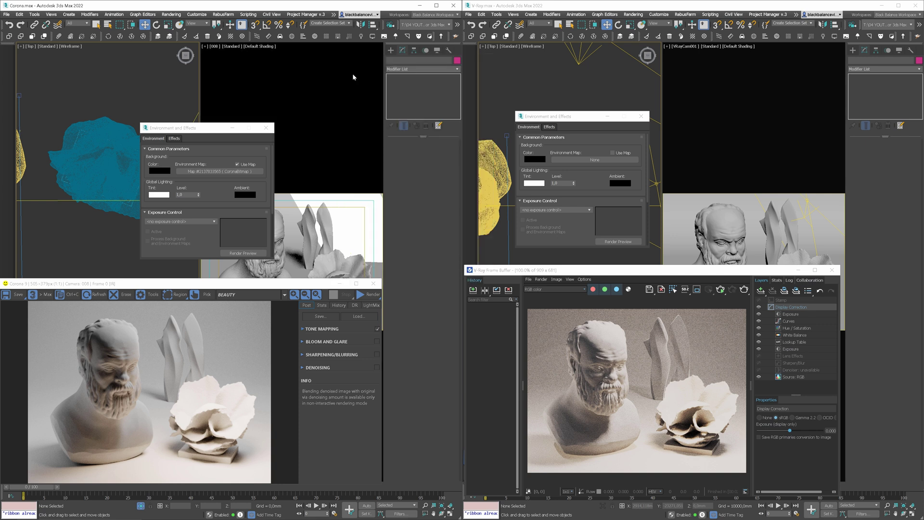
pyautogui.click(595, 159)
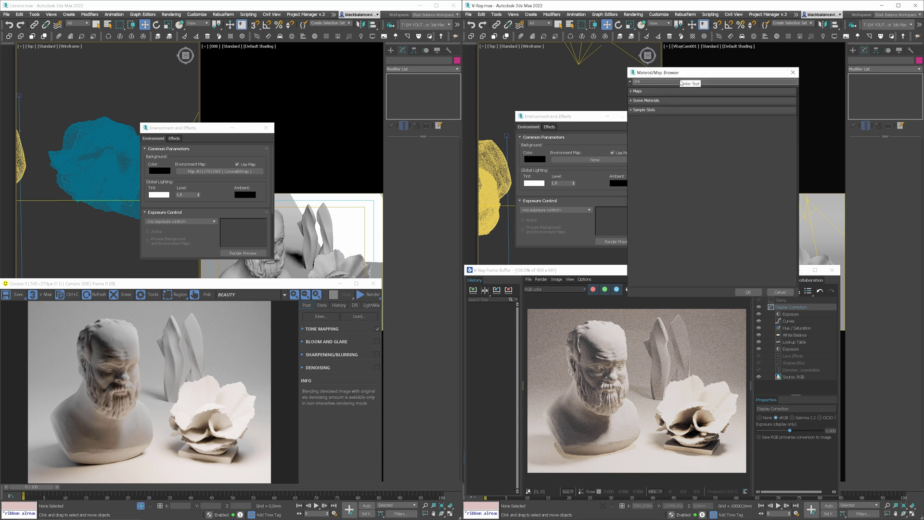
pyautogui.write('ys')
pyautogui.press('BackSpace')
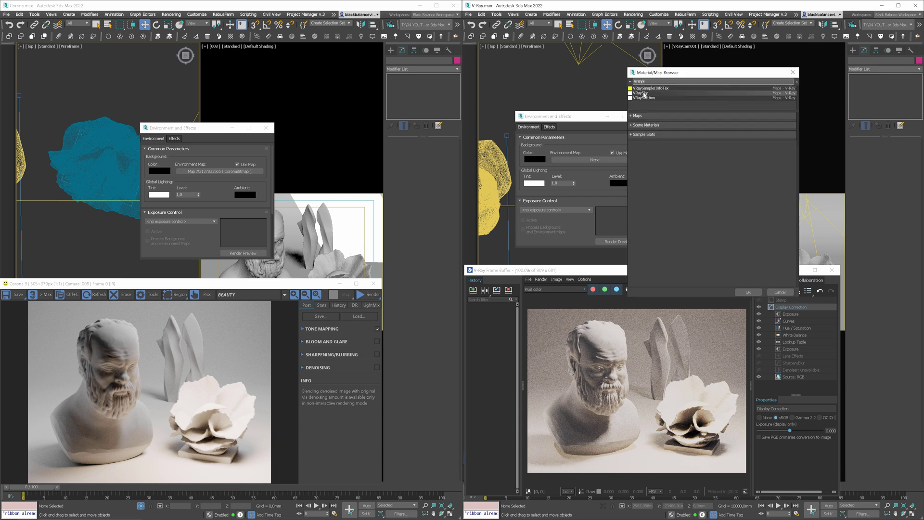
pyautogui.write('h')
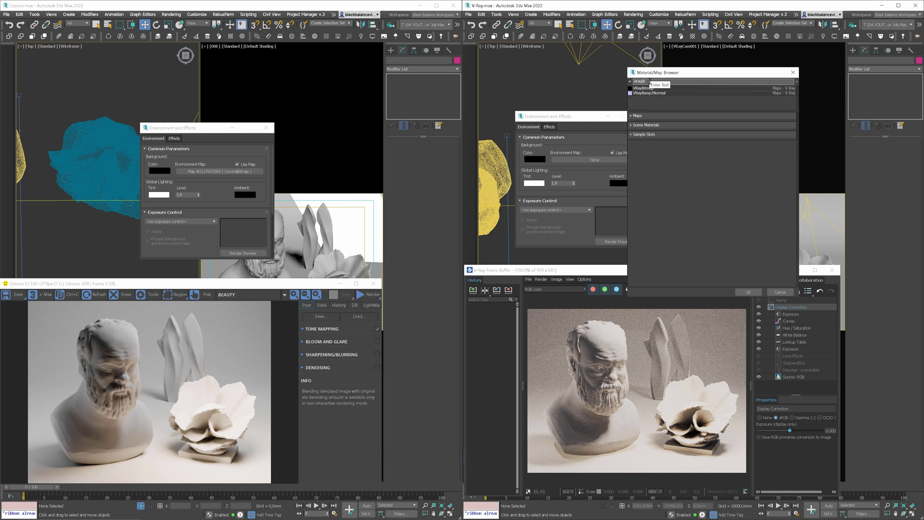
pyautogui.doubleClick(650, 88)
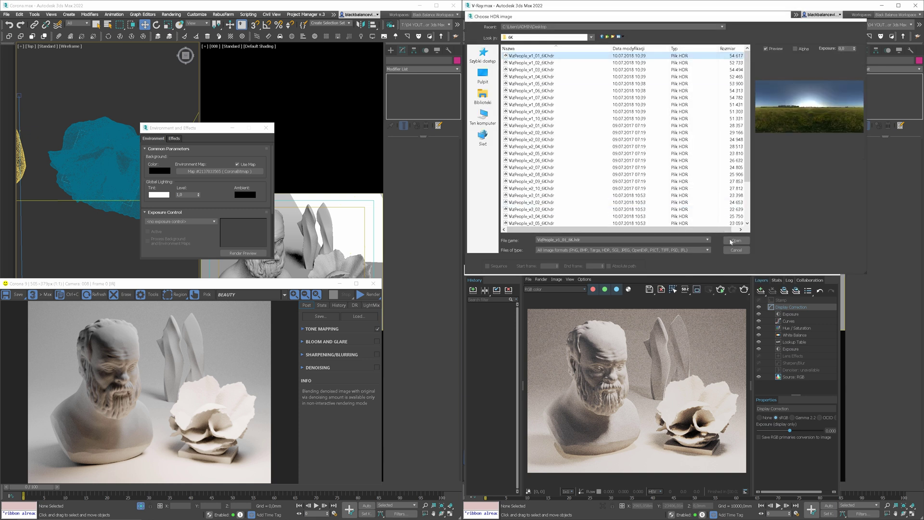
pyautogui.doubleClick(612, 170)
# Instance the Corona environment map into Slate, load the HDR, and restart the interactive render.
pyautogui.press('m')
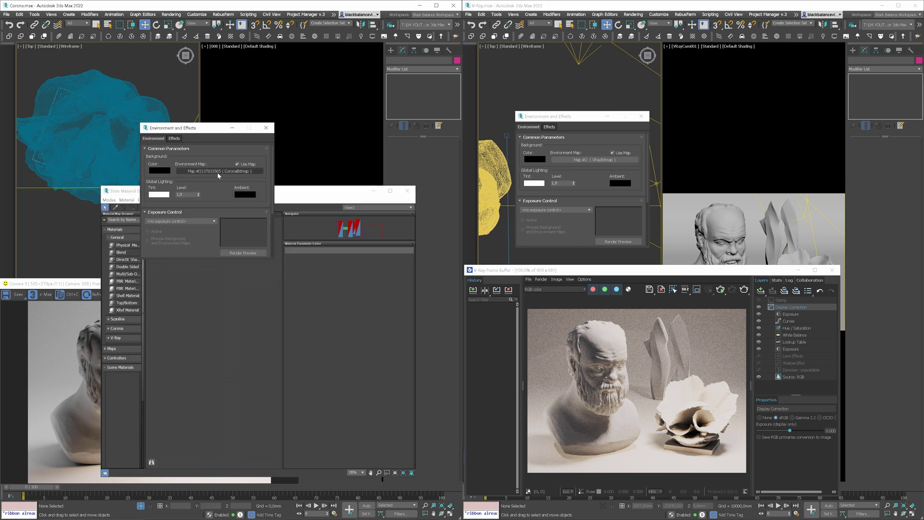
pyautogui.moveTo(220, 171); pyautogui.dragTo(178, 318)
pyautogui.click(240, 356)
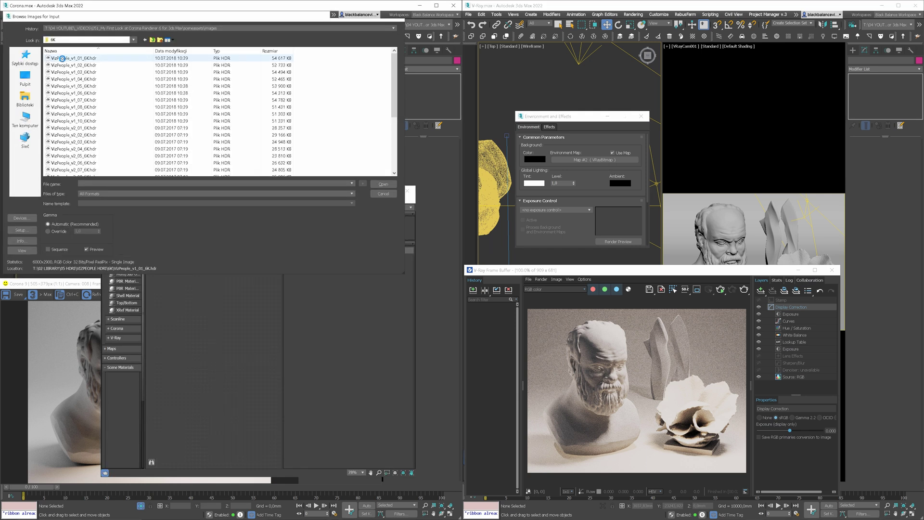
pyautogui.press('Return')
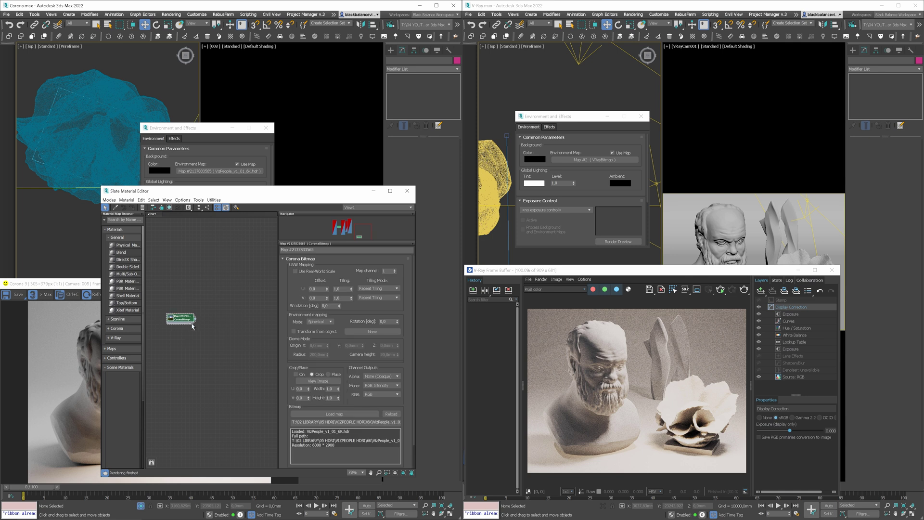
pyautogui.moveTo(192, 324); pyautogui.dragTo(203, 285)
pyautogui.moveTo(225, 198); pyautogui.dragTo(222, 30)
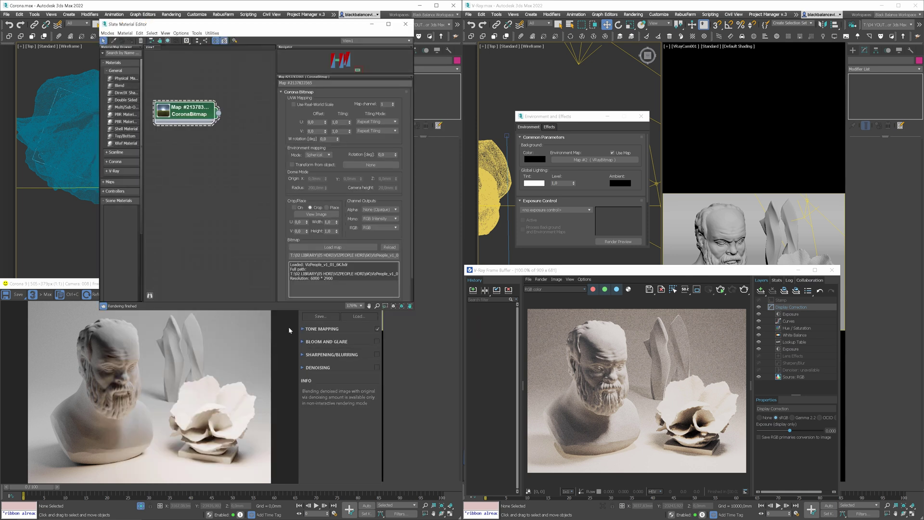
pyautogui.moveTo(410, 308); pyautogui.dragTo(373, 247)
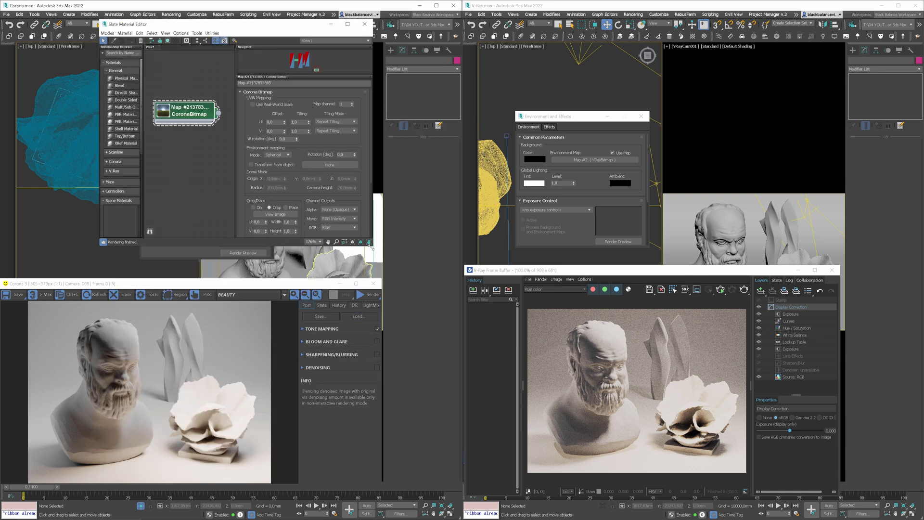
pyautogui.click(369, 296)
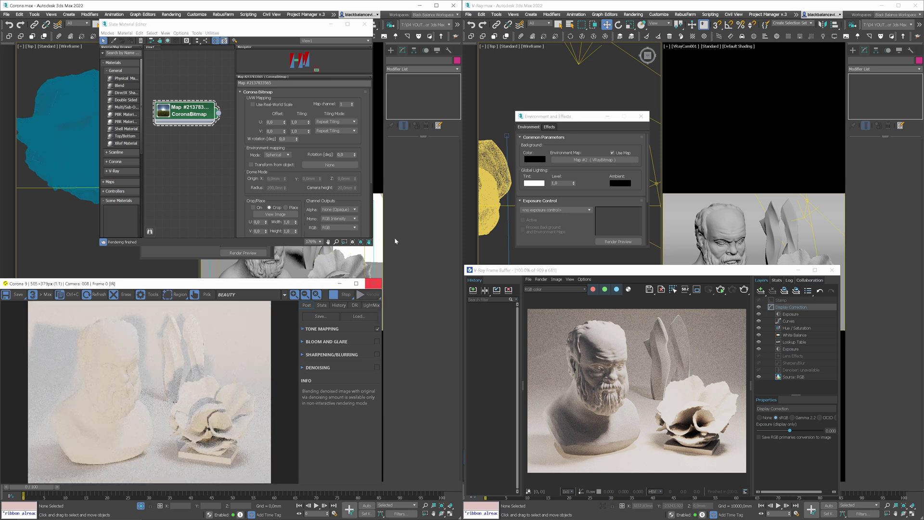
# Render from a free perspective, rotate the environment about 35 degrees, and adjust its output amount.
pyautogui.click(339, 263)
pyautogui.rightClick(340, 263)
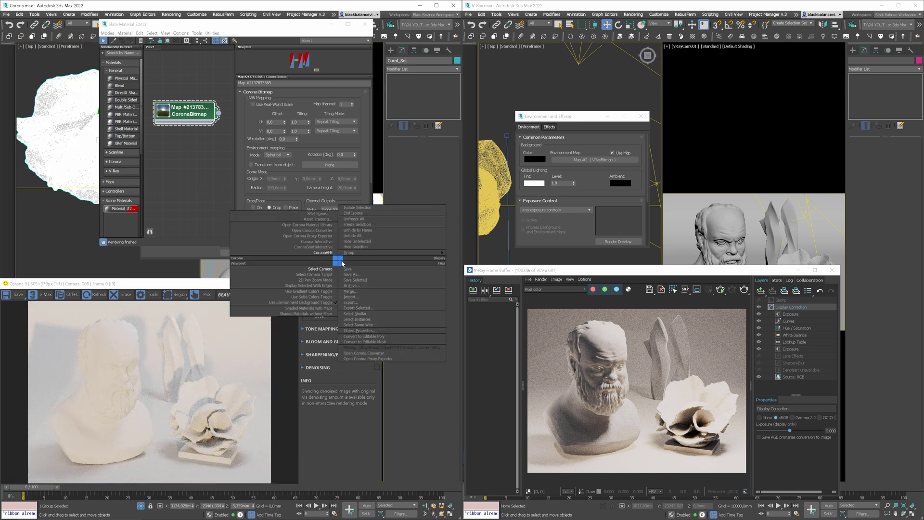
pyautogui.click(339, 250)
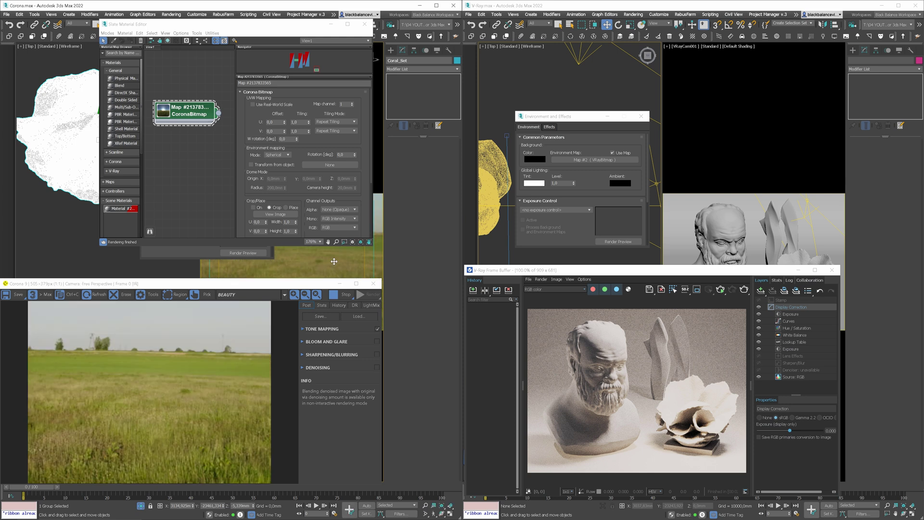
pyautogui.keyDown('alt'); pyautogui.moveTo(334, 261); pyautogui.dragTo(313, 259, button='middle'); pyautogui.keyUp('alt')
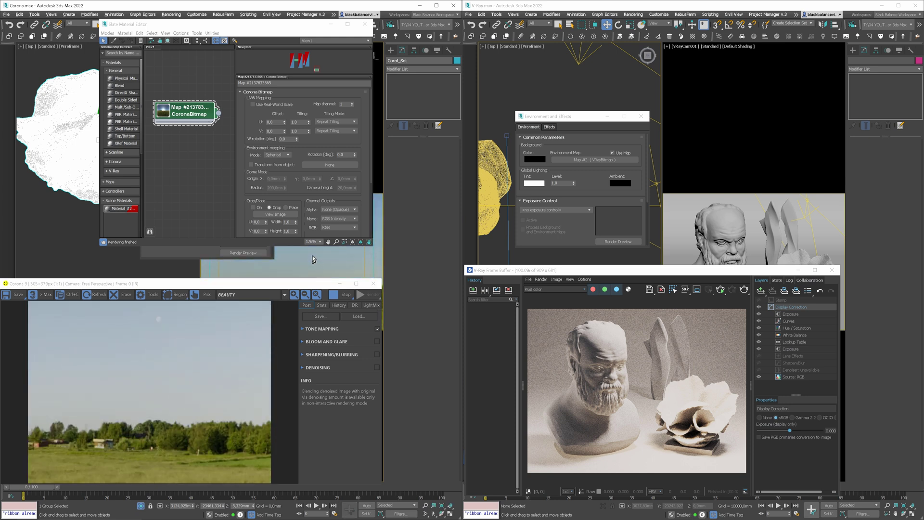
pyautogui.moveTo(354, 155)
pyautogui.mouseDown()
pyautogui.moveTo(354, 127)
pyautogui.moveTo(356, 155)
pyautogui.mouseUp()
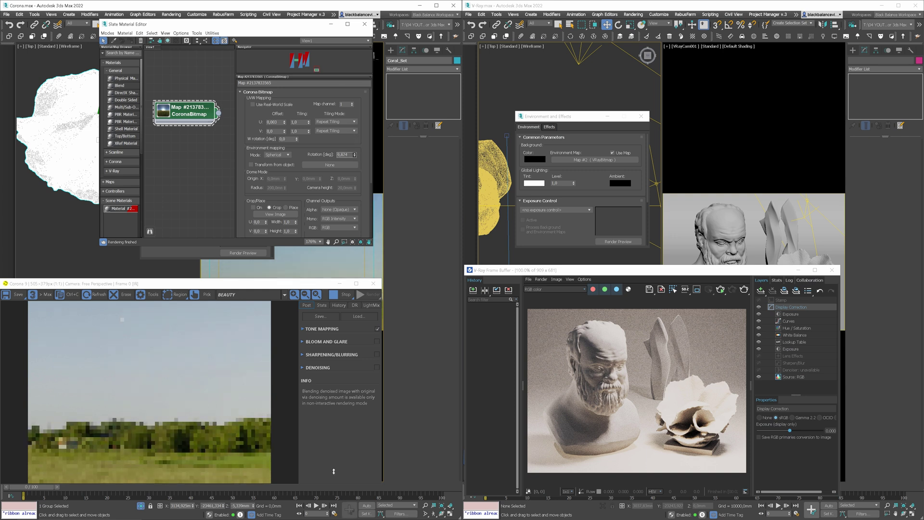
pyautogui.moveTo(333, 471); pyautogui.dragTo(306, 168)
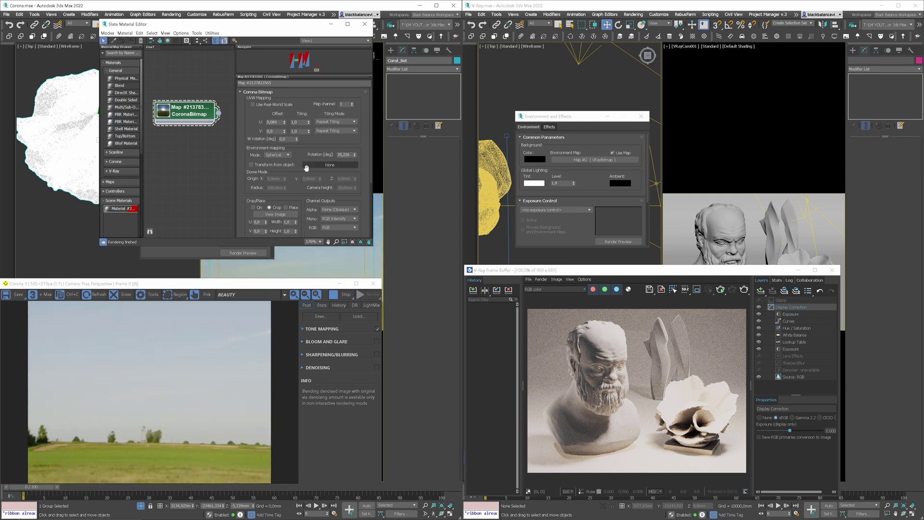
pyautogui.scroll(-5, 303, 162)
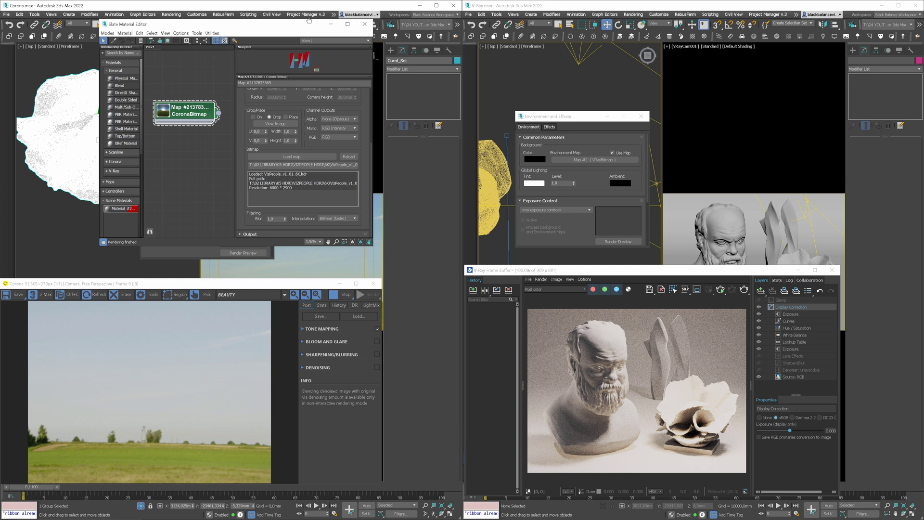
pyautogui.click(245, 234)
pyautogui.moveTo(360, 112)
pyautogui.mouseDown()
pyautogui.moveTo(368, 106)
pyautogui.moveTo(360, 116)
pyautogui.mouseUp()
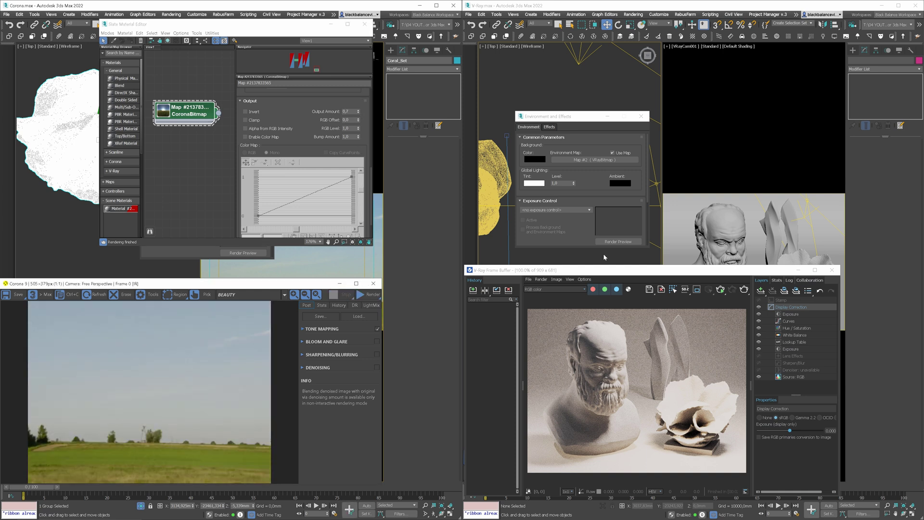
# Instance the VRayBitmap environment map into Slate and restart the V-Ray render.
pyautogui.press('m')
pyautogui.click(537, 117)
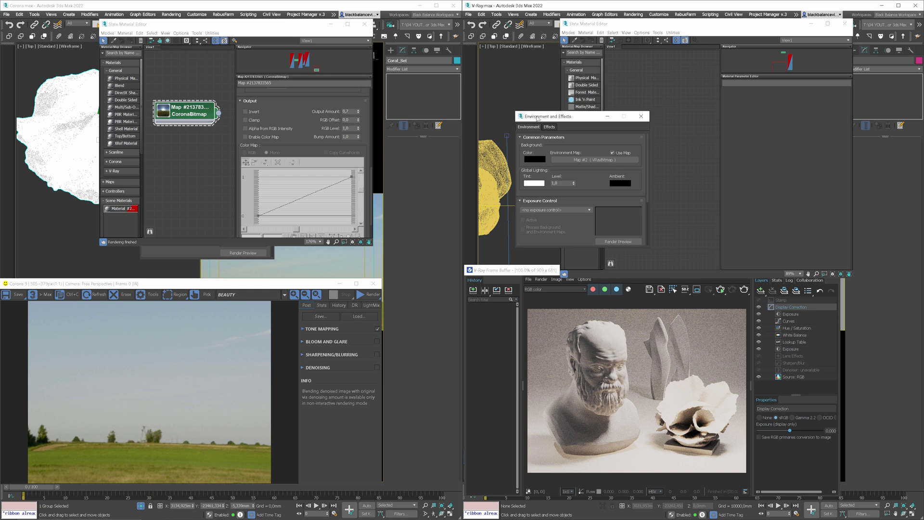
pyautogui.moveTo(585, 160)
pyautogui.mouseDown()
pyautogui.moveTo(690, 124)
pyautogui.moveTo(673, 127)
pyautogui.mouseUp()
pyautogui.press('Return')
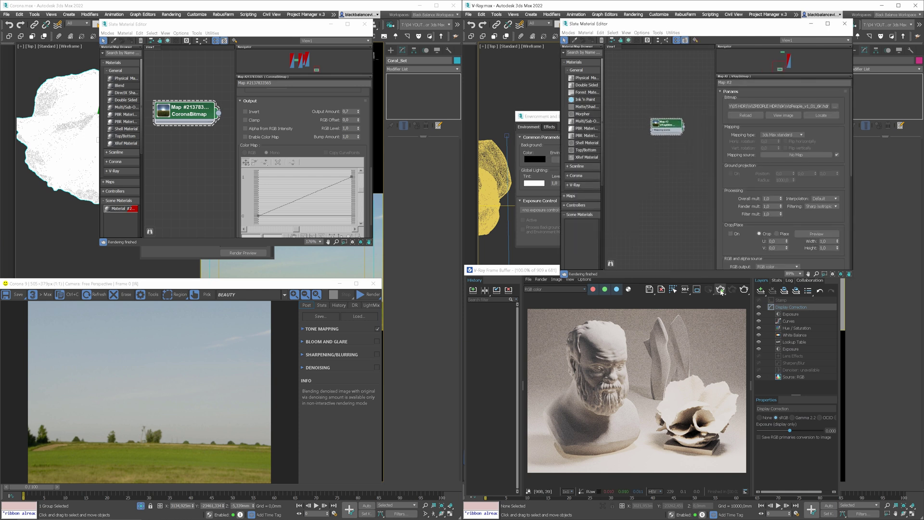
pyautogui.click(720, 291)
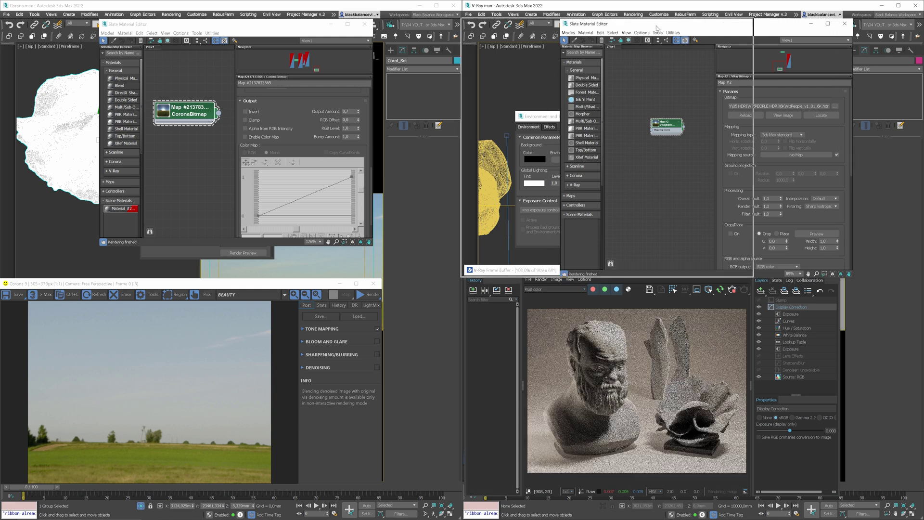
pyautogui.moveTo(656, 23); pyautogui.dragTo(555, 24)
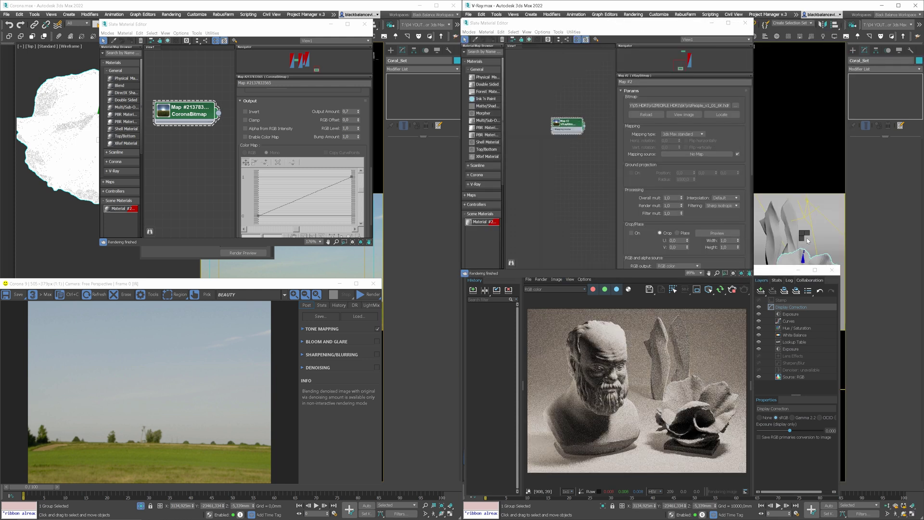
pyautogui.rightClick(804, 217)
pyautogui.click(823, 215)
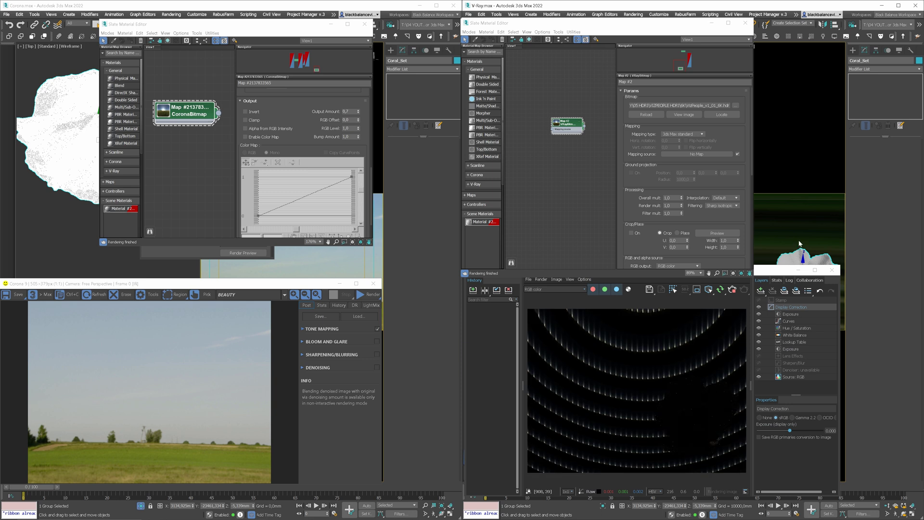
# Give the HDRI spherical mapping, a 0.2 render multiplier, and a new horizontal rotation.
pyautogui.click(699, 135)
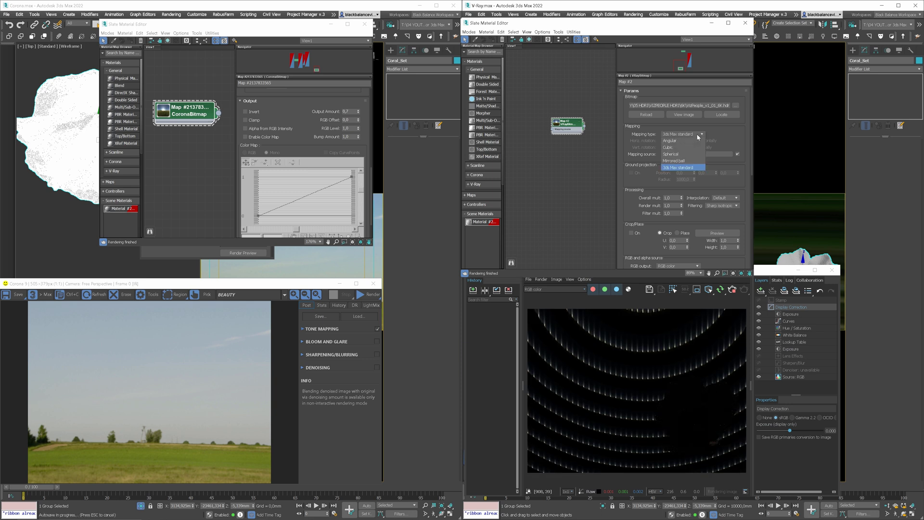
pyautogui.click(686, 154)
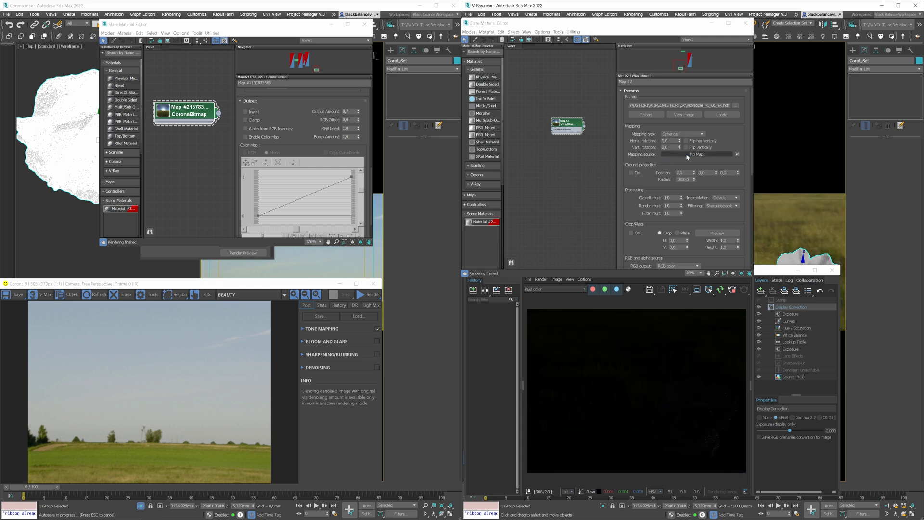
pyautogui.doubleClick(670, 206)
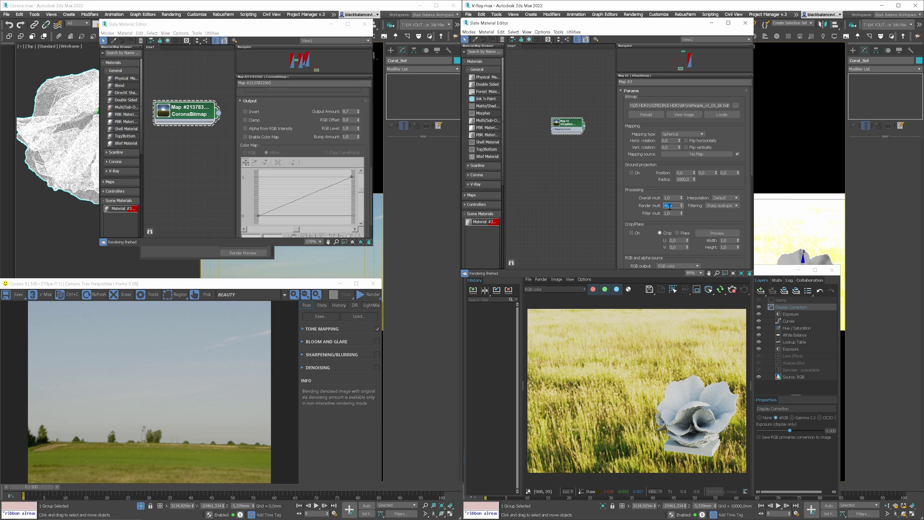
pyautogui.write('30')
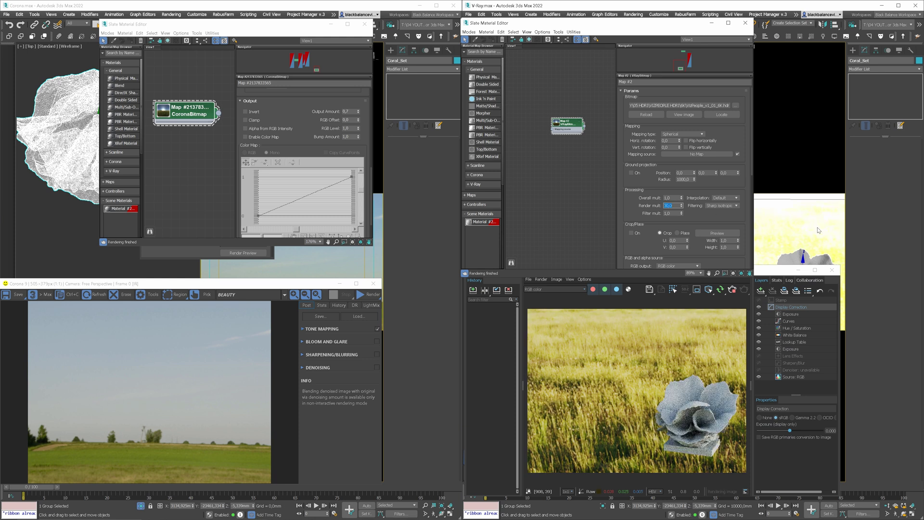
pyautogui.press('Return')
pyautogui.doubleClick(670, 205)
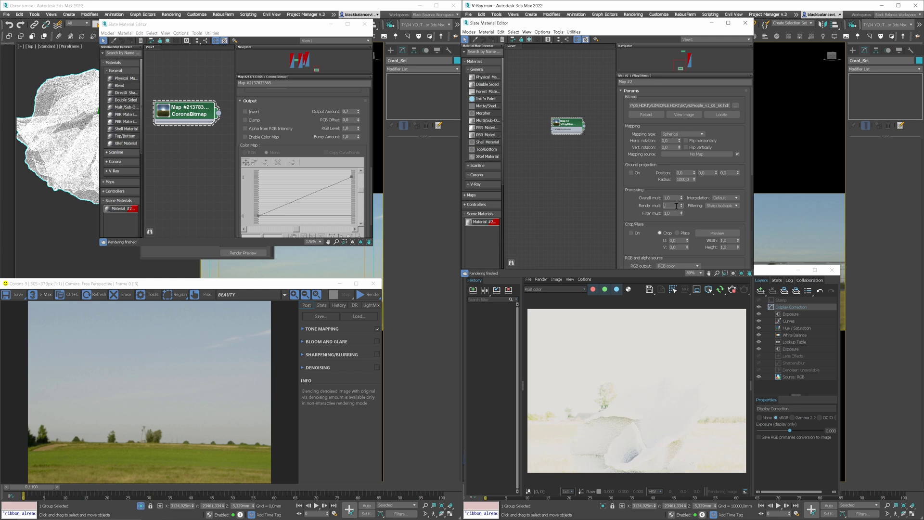
pyautogui.write('1')
pyautogui.press('Return')
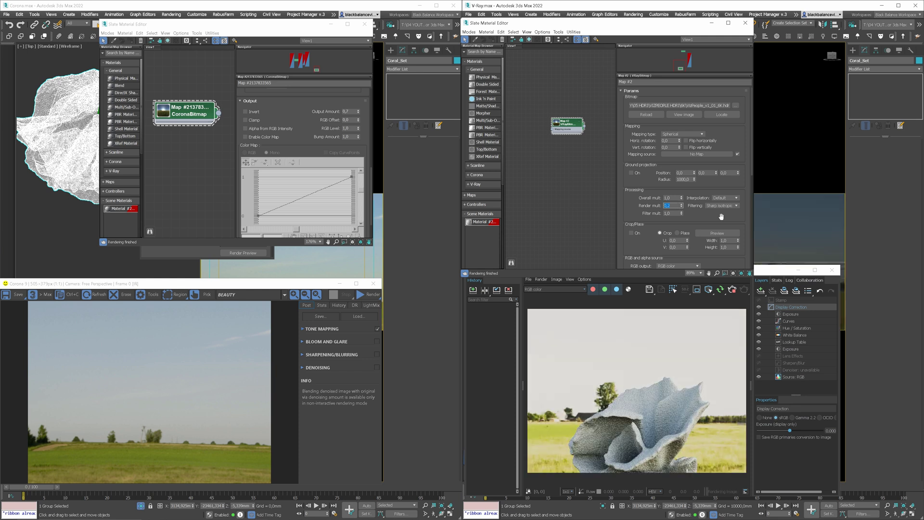
pyautogui.write('0.2')
pyautogui.press('Return')
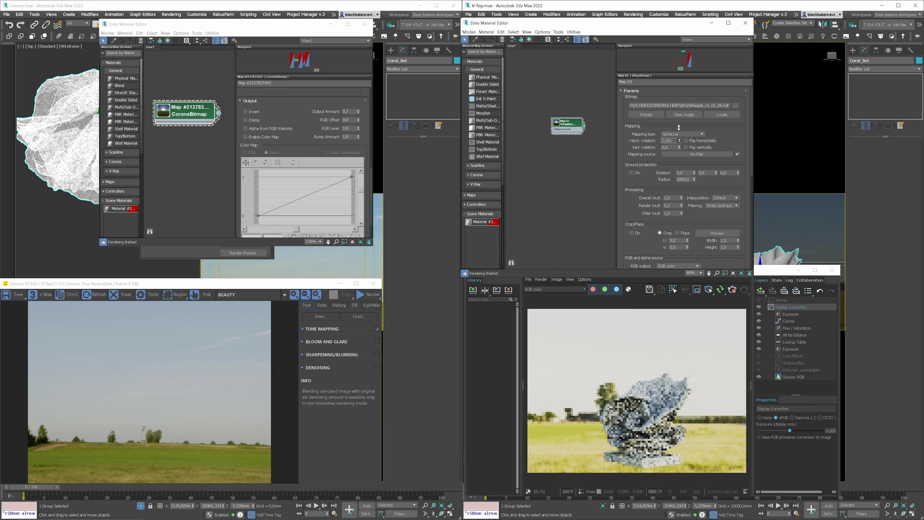
pyautogui.write('10')
pyautogui.press('Return')
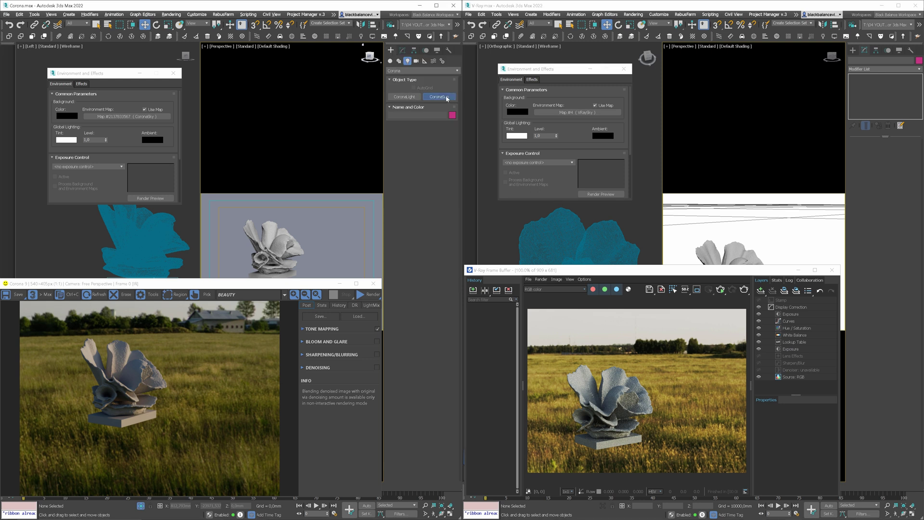
# Create a targeted Corona Sun in the Corona scene.
pyautogui.click(438, 97)
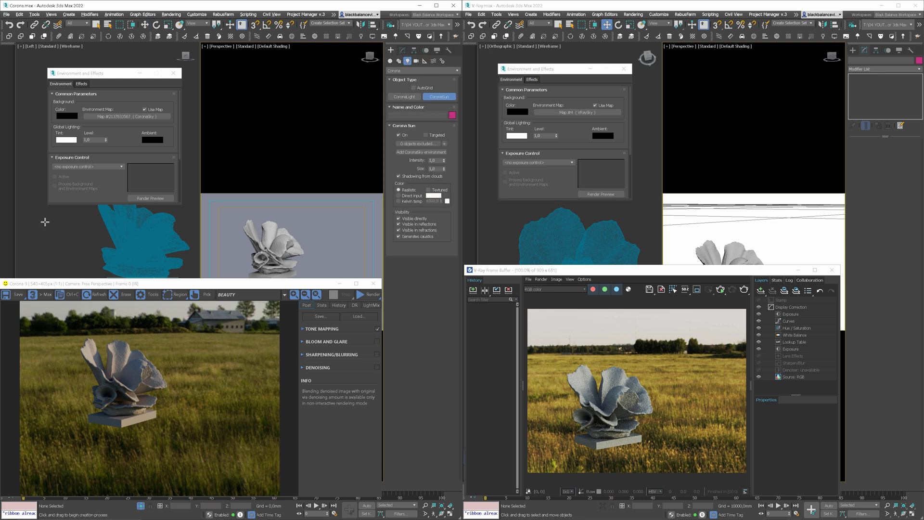
pyautogui.moveTo(45, 225); pyautogui.dragTo(145, 263)
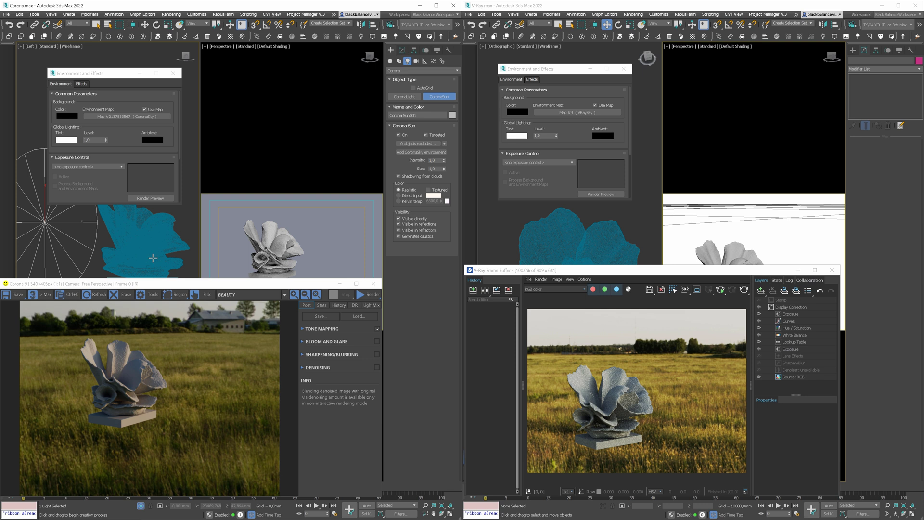
pyautogui.press('t')
pyautogui.scroll(-3, 151, 232)
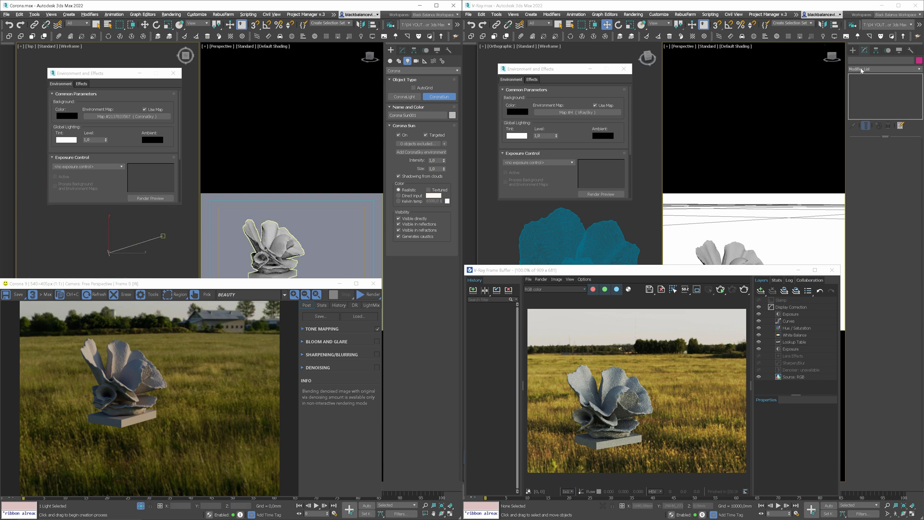
# Add a VRaySun with a VRaySky environment and clouds turned on.
pyautogui.click(852, 49)
pyautogui.click(900, 107)
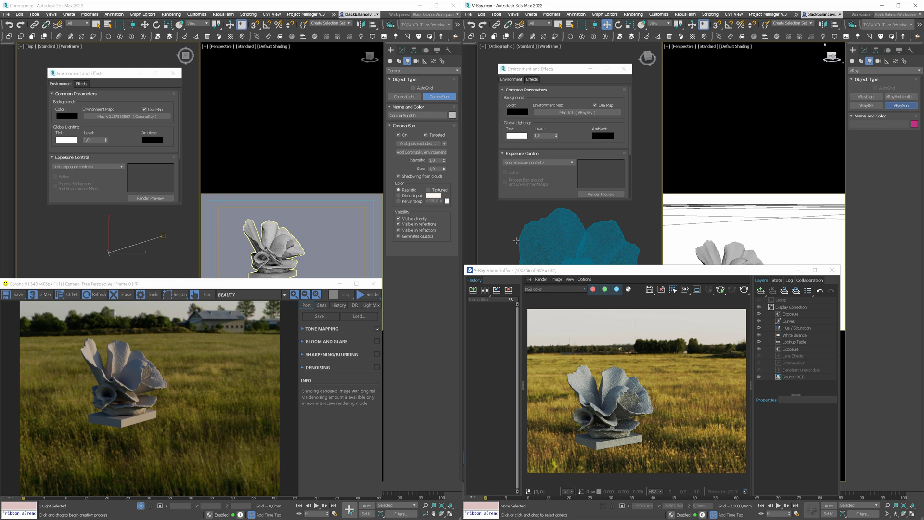
pyautogui.moveTo(494, 211); pyautogui.dragTo(541, 225)
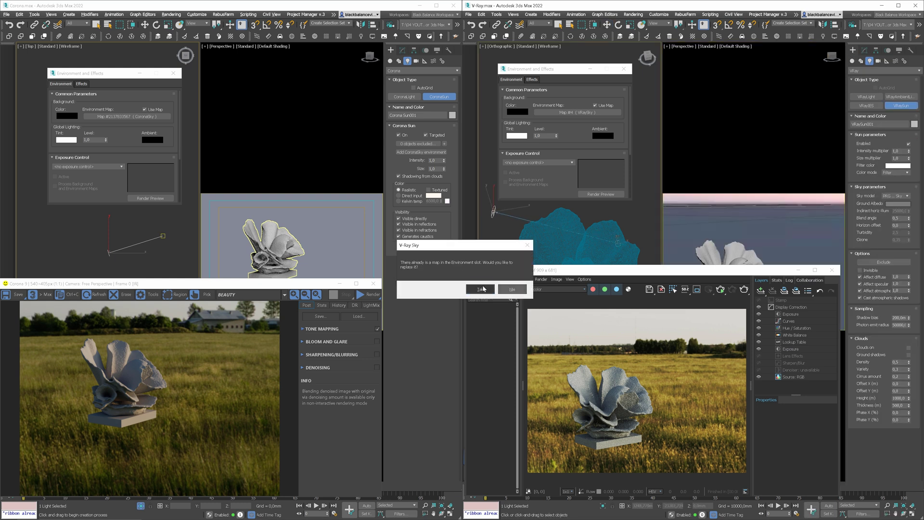
pyautogui.click(484, 288)
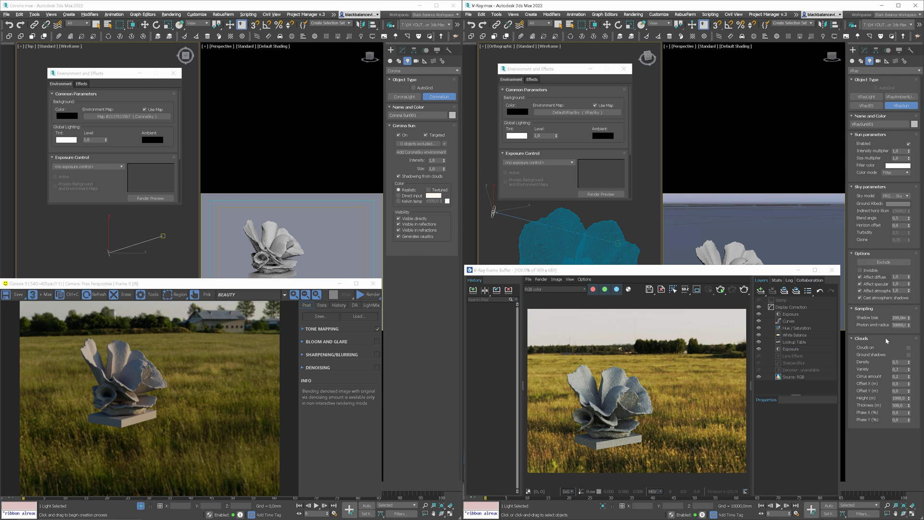
pyautogui.click(909, 347)
# Instance the CoronaSky environment map as a Slate node and display its parameters.
pyautogui.press('m')
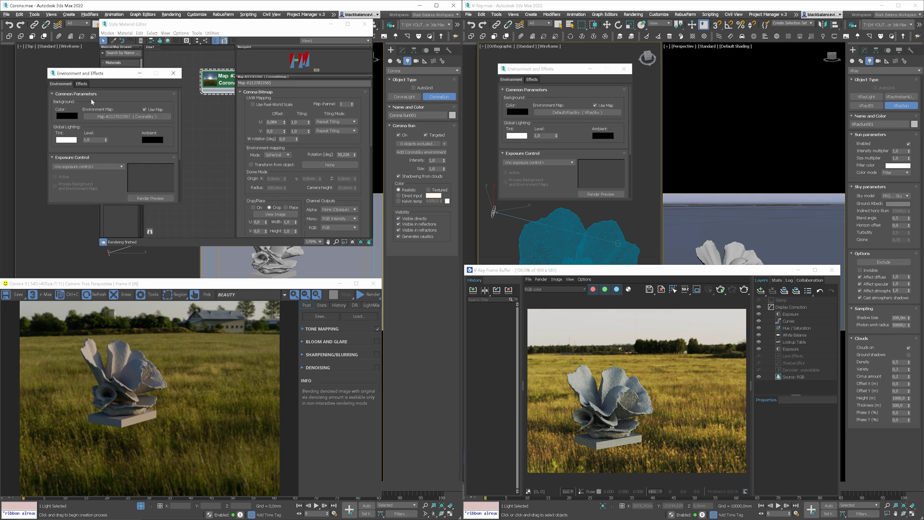
pyautogui.moveTo(152, 116); pyautogui.dragTo(214, 134)
pyautogui.click(214, 138)
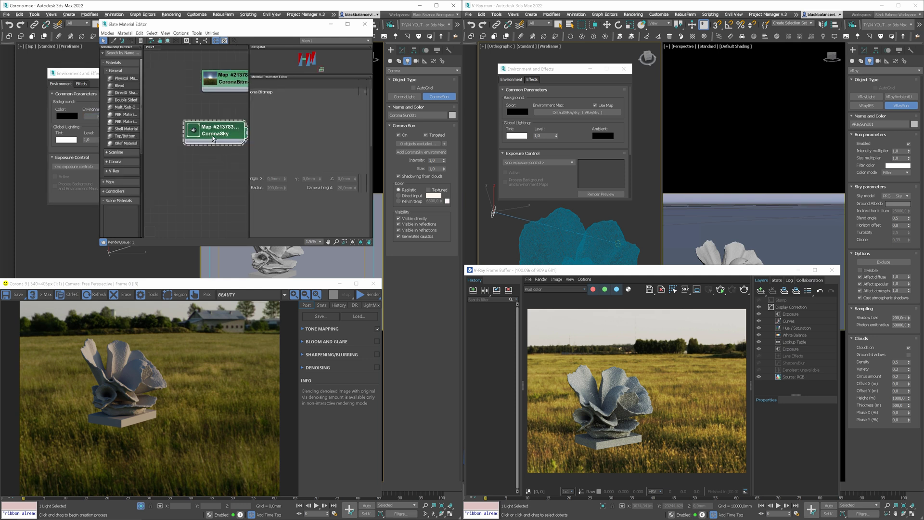
pyautogui.doubleClick(214, 139)
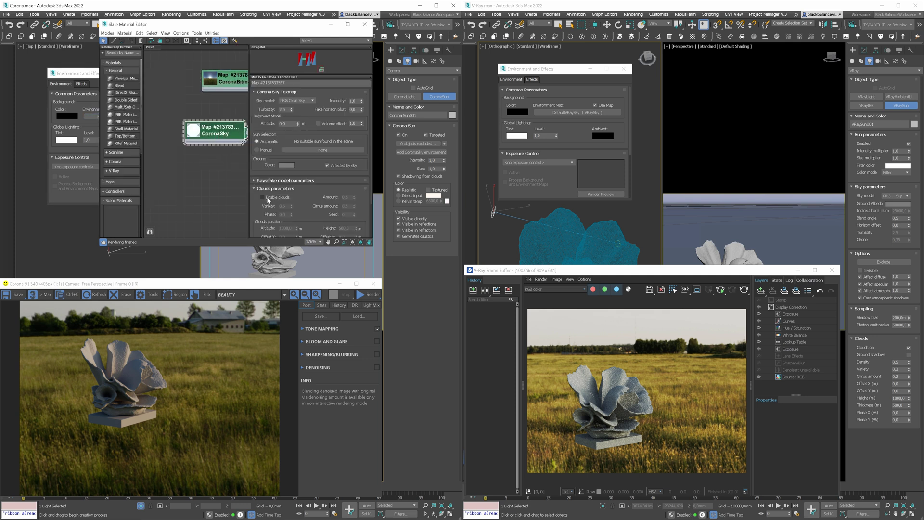
pyautogui.scroll(-2, 333, 193)
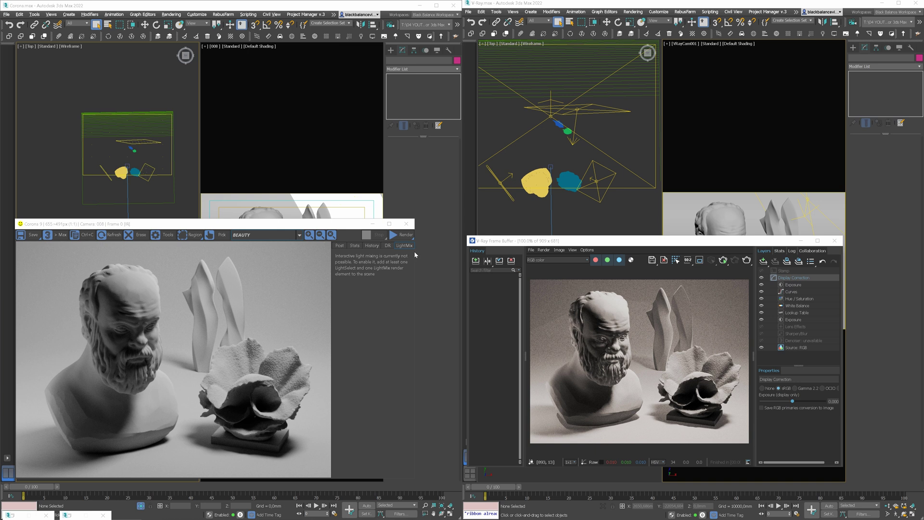
# Set the V-Ray frame buffer source to LightMix and open Render Setup in both scenes.
pyautogui.click(803, 348)
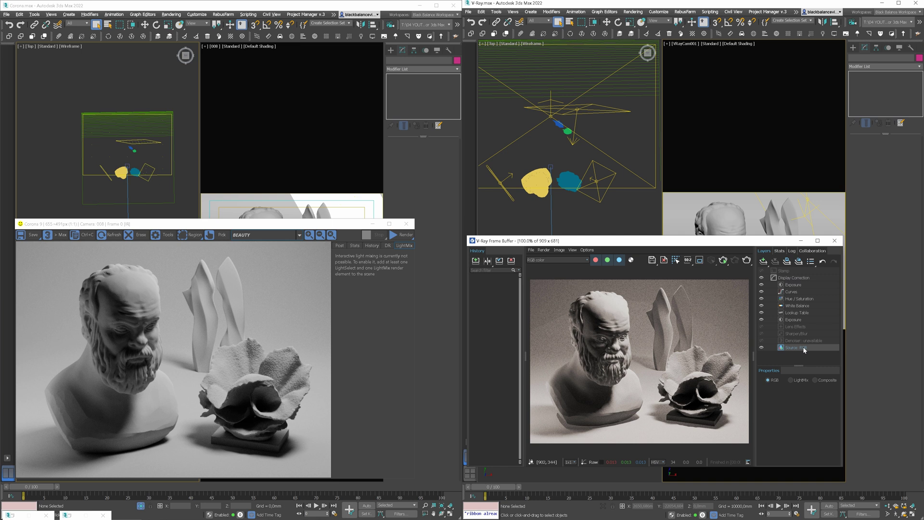
pyautogui.click(792, 380)
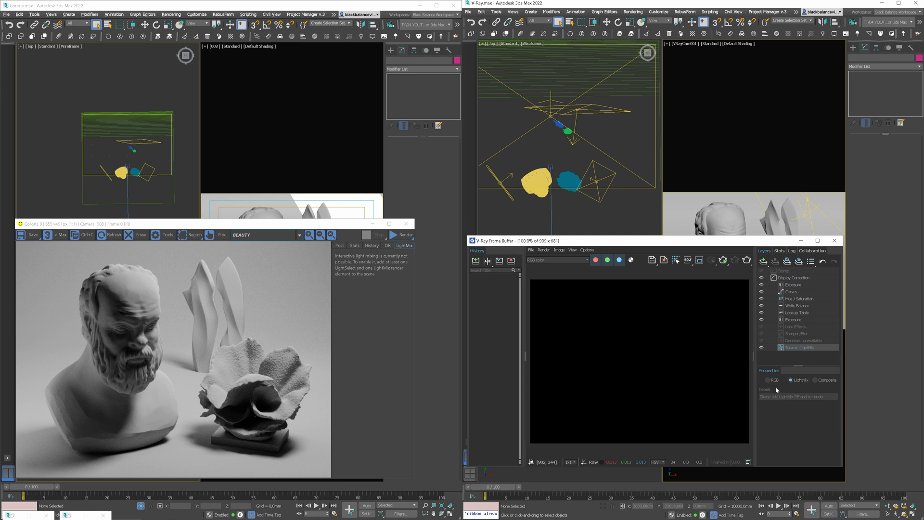
pyautogui.click(60, 516)
pyautogui.press('F10')
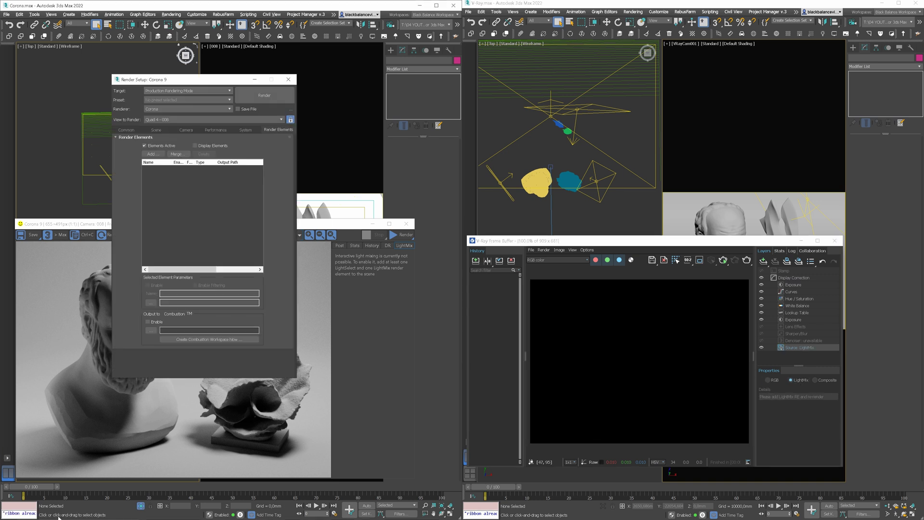
pyautogui.click(516, 207)
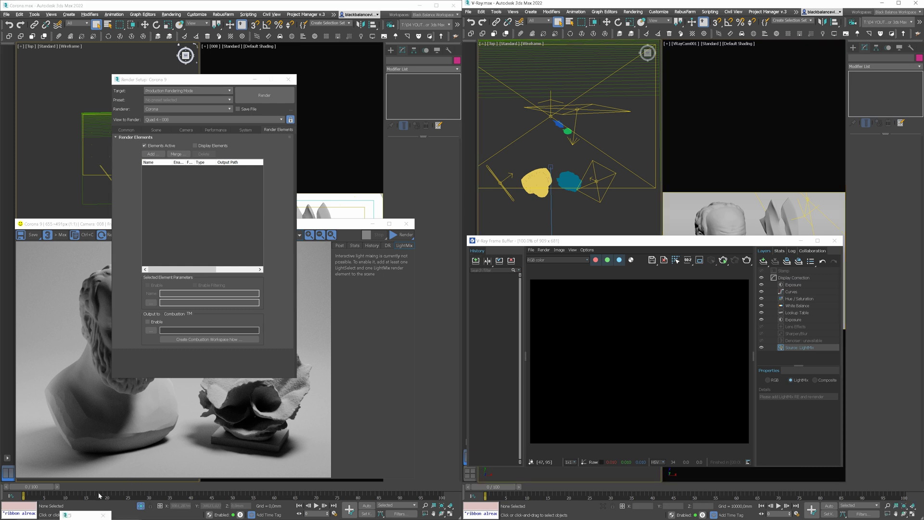
pyautogui.press('F10')
# Generate Corona's interactive LightMix layers from the Scene tab and close Render Setup.
pyautogui.click(158, 154)
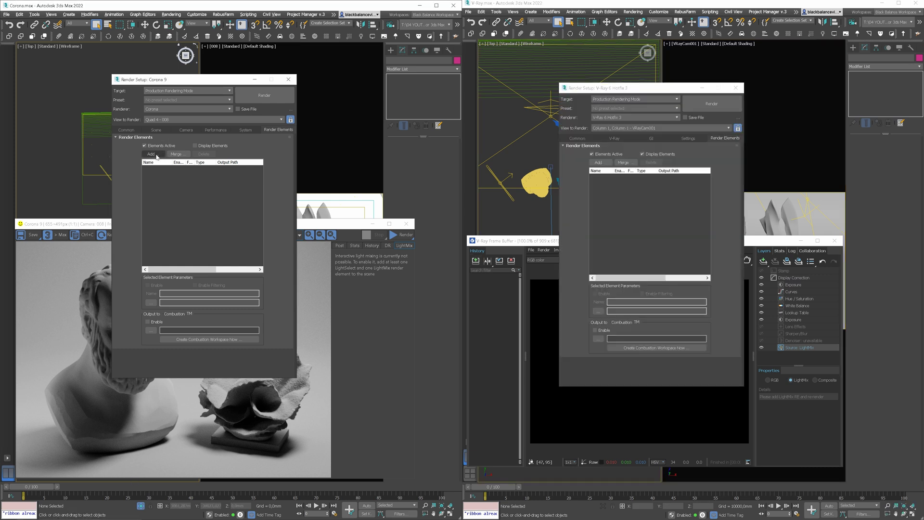
pyautogui.scroll(-3, 178, 284)
pyautogui.click(169, 263)
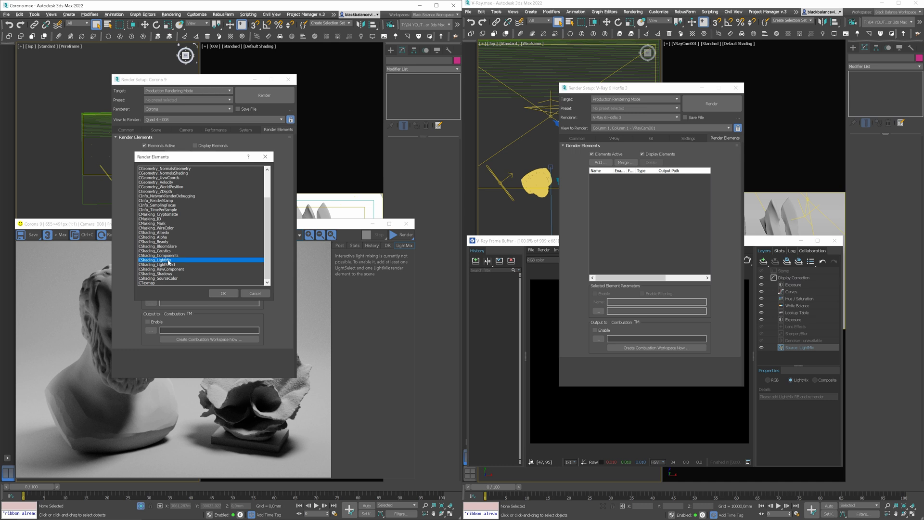
pyautogui.click(181, 264)
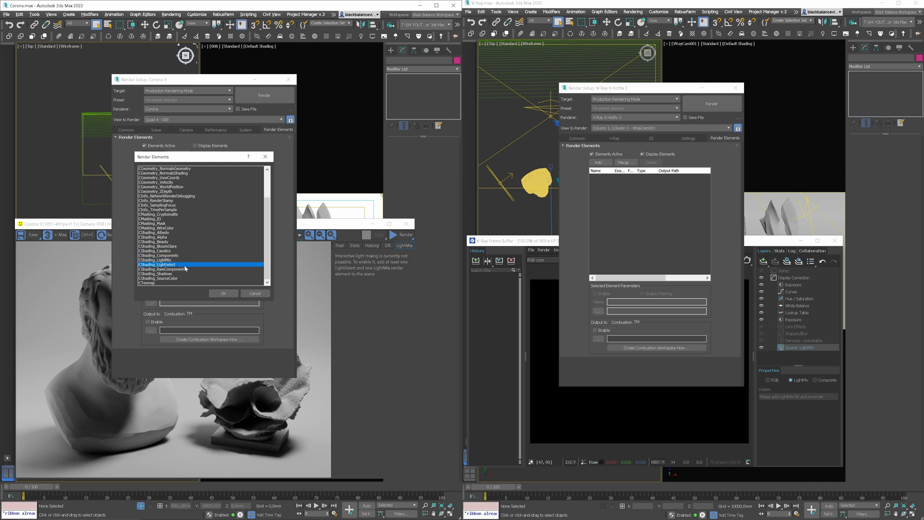
pyautogui.click(255, 293)
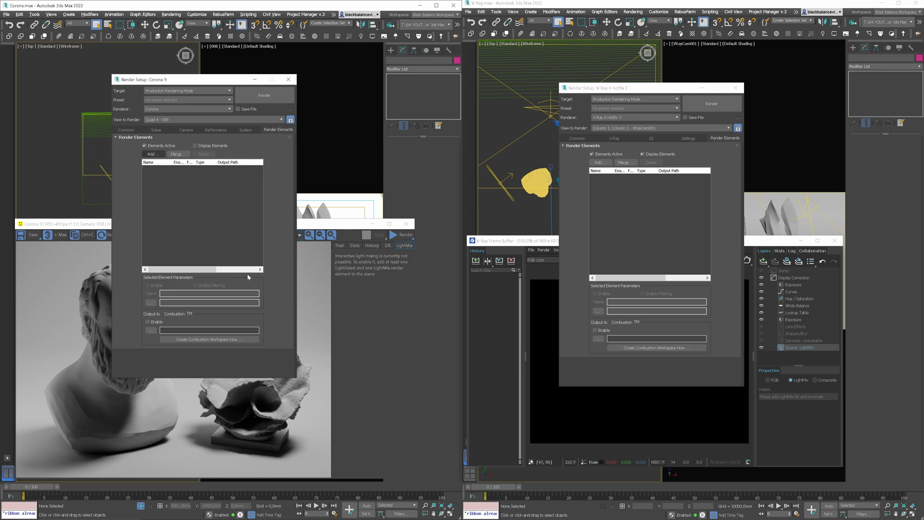
pyautogui.click(161, 129)
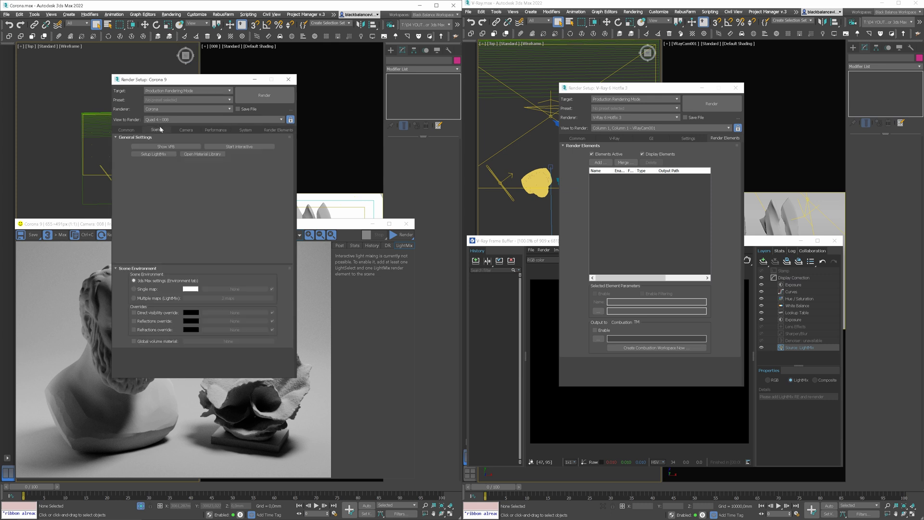
pyautogui.click(162, 153)
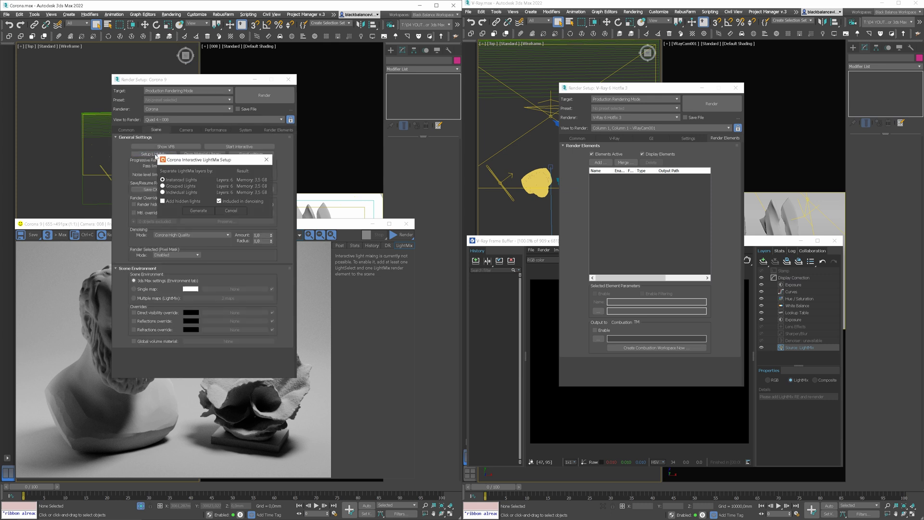
pyautogui.click(200, 212)
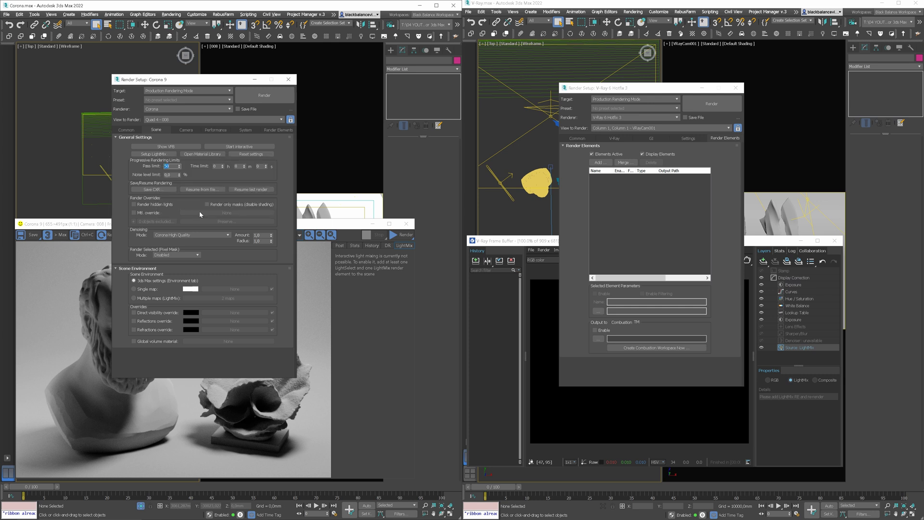
pyautogui.click(287, 80)
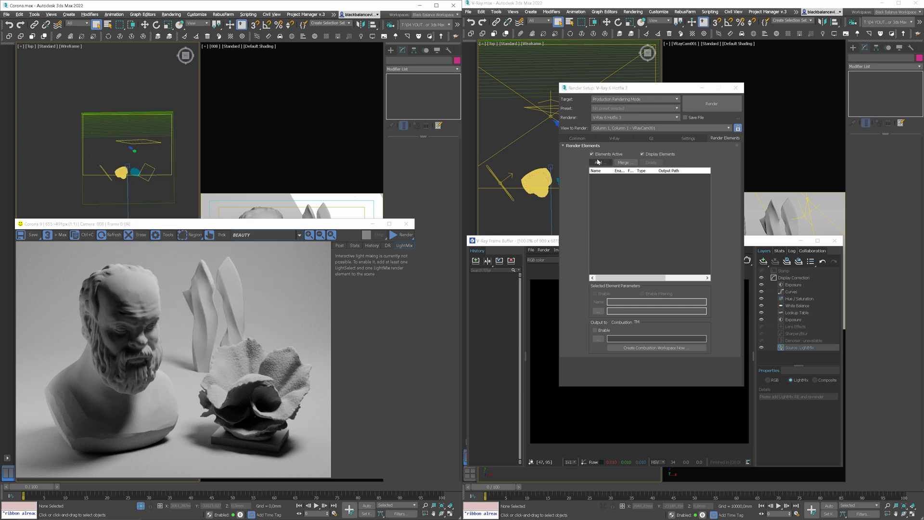
# Add a VRayLightMix render element, keep Group by Instanced lights, and close Render Setup.
pyautogui.click(598, 161)
pyautogui.scroll(-3, 620, 225)
pyautogui.click(606, 215)
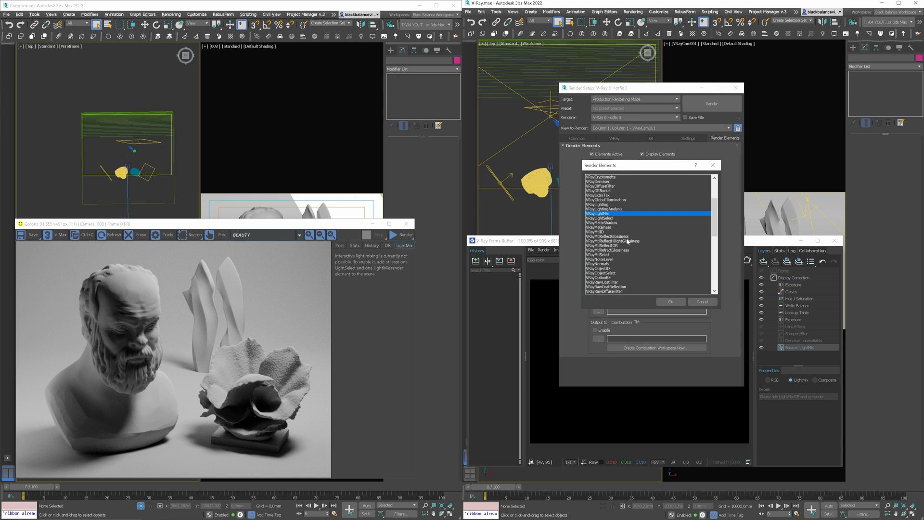
pyautogui.click(671, 302)
pyautogui.scroll(-1, 685, 372)
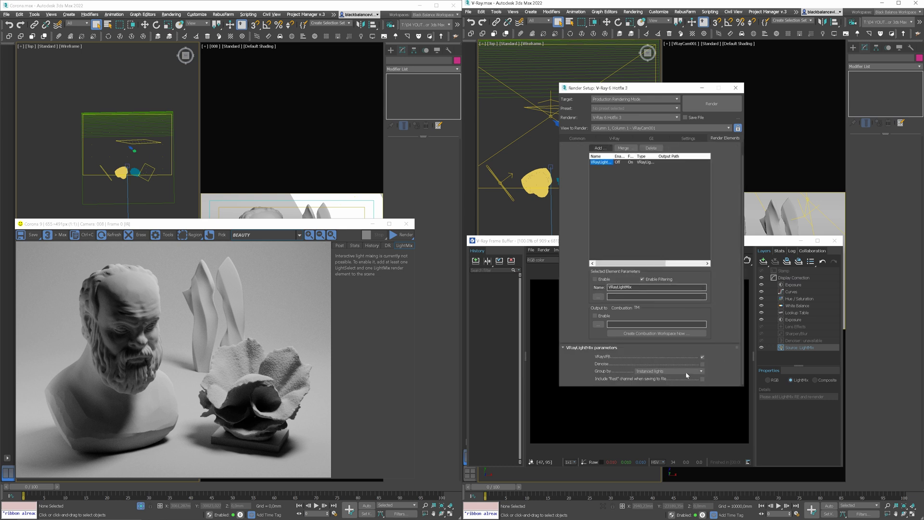
pyautogui.click(686, 373)
pyautogui.click(657, 381)
pyautogui.click(736, 87)
pyautogui.click(403, 237)
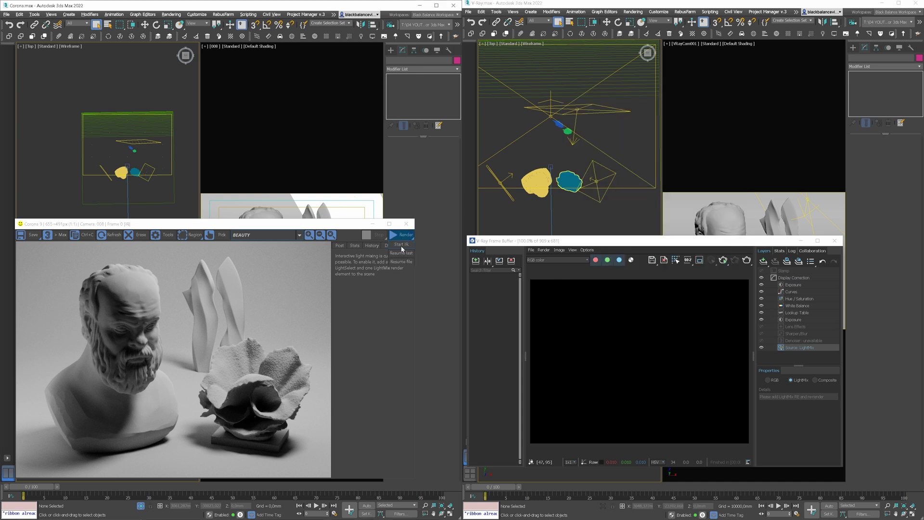
# Start the interactive LightMix render and turn off Environment in both Corona and V-Ray.
pyautogui.click(402, 248)
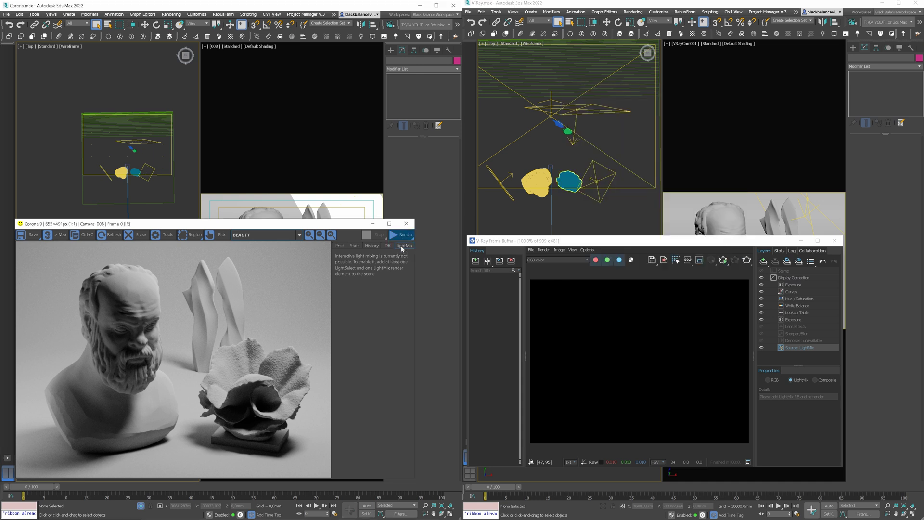
pyautogui.click(724, 261)
pyautogui.moveTo(842, 402); pyautogui.dragTo(839, 410)
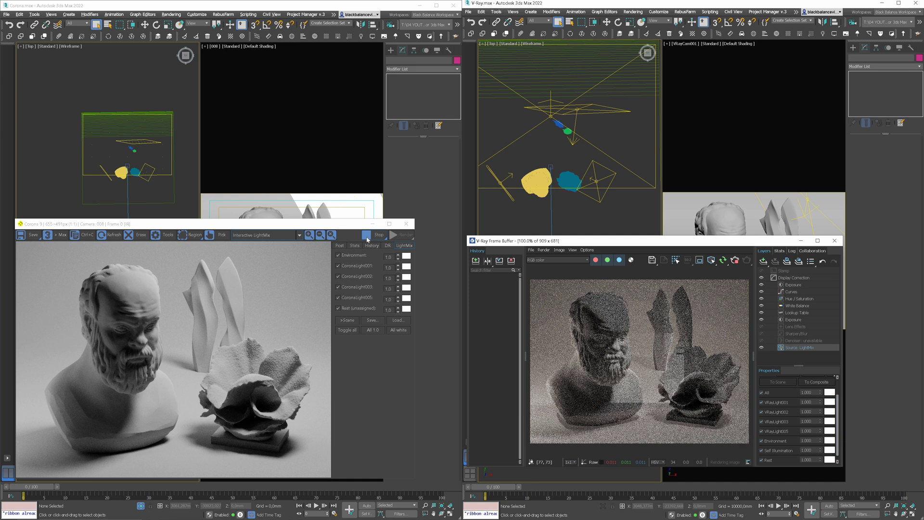
pyautogui.click(338, 255)
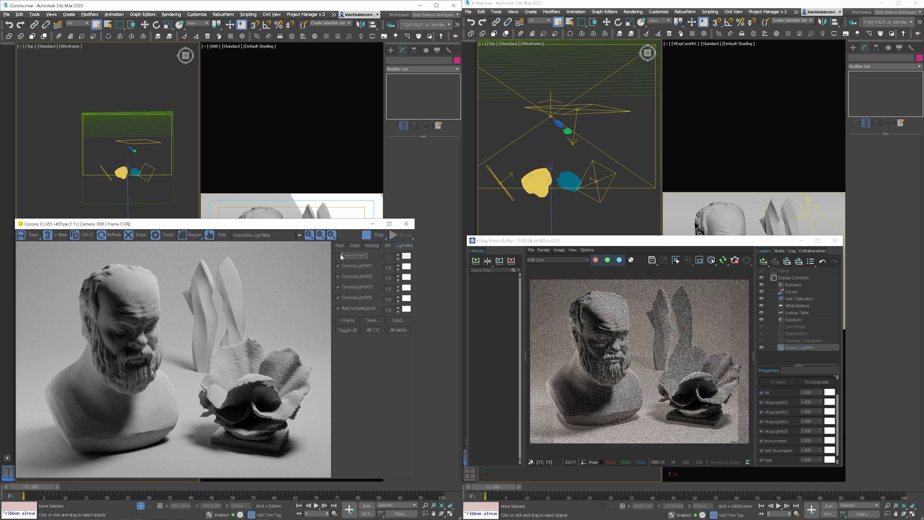
pyautogui.click(762, 441)
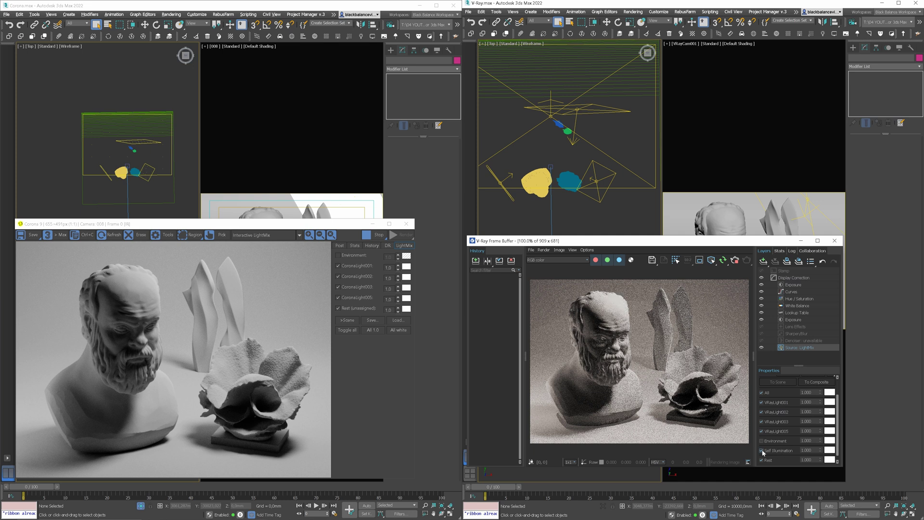
# Switch off Self Illumination and Rest in both mixes and restart the V-Ray render.
pyautogui.click(761, 450)
pyautogui.click(338, 297)
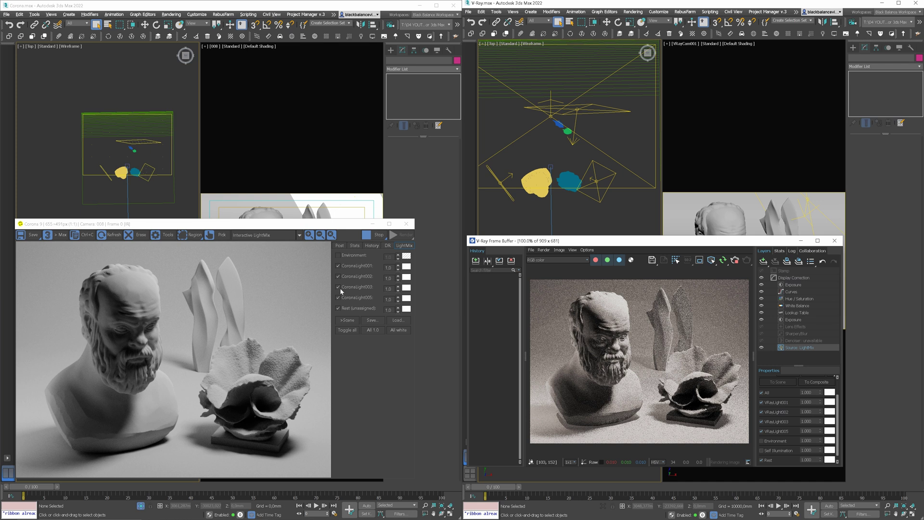
pyautogui.click(338, 308)
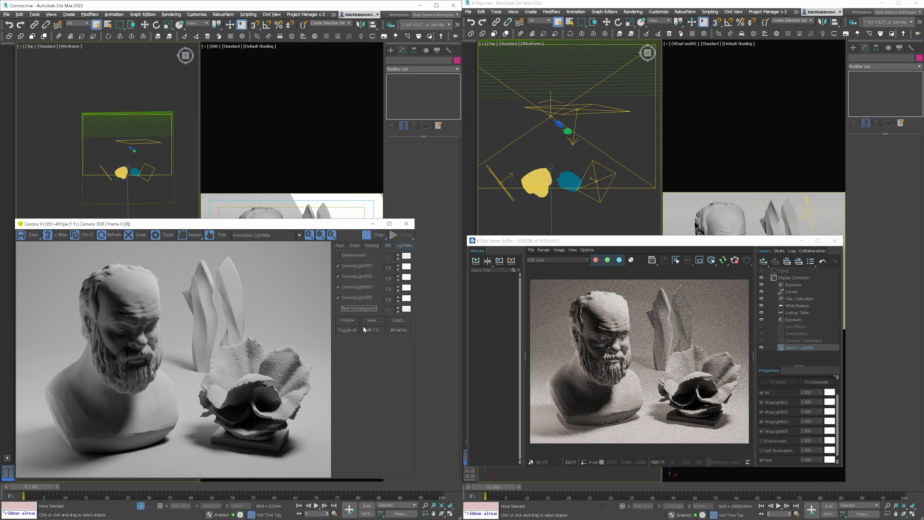
pyautogui.click(762, 460)
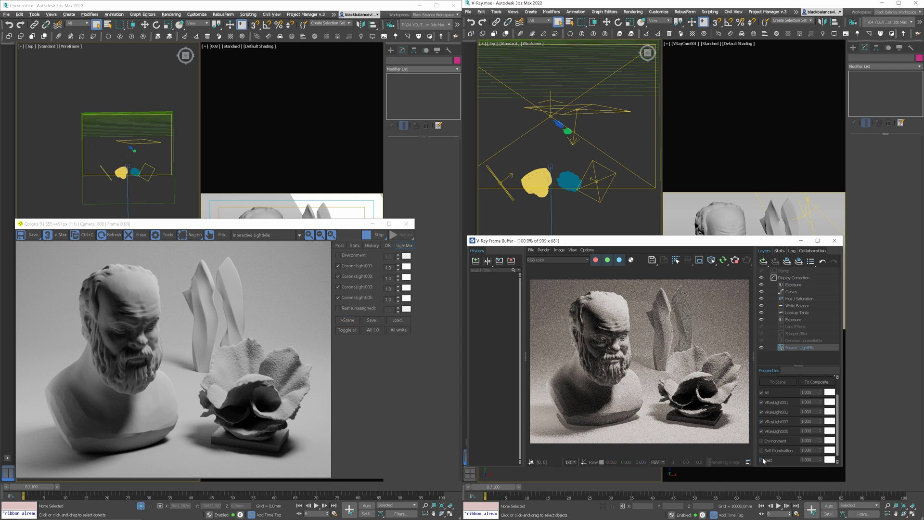
pyautogui.click(768, 393)
pyautogui.click(734, 262)
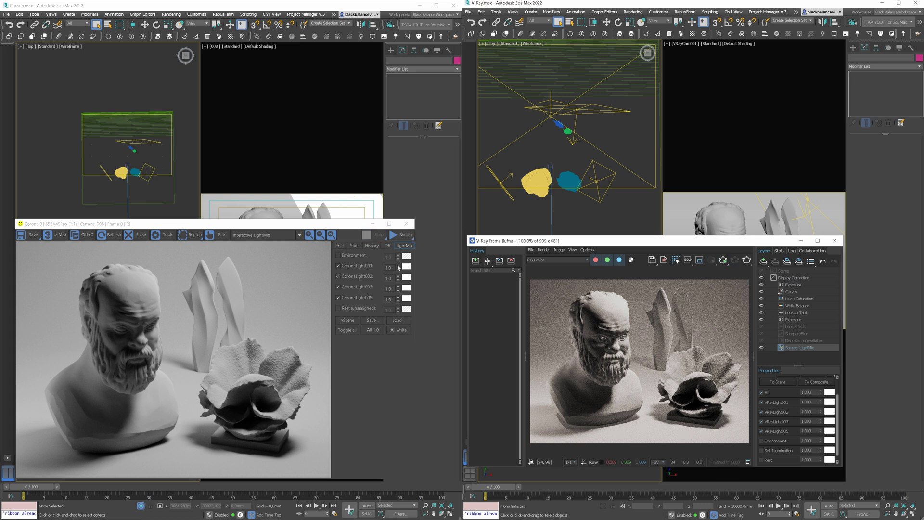
# Raise Light001 intensity in both mixes and tint CoronaLight001 red.
pyautogui.moveTo(397, 267); pyautogui.dragTo(398, 85)
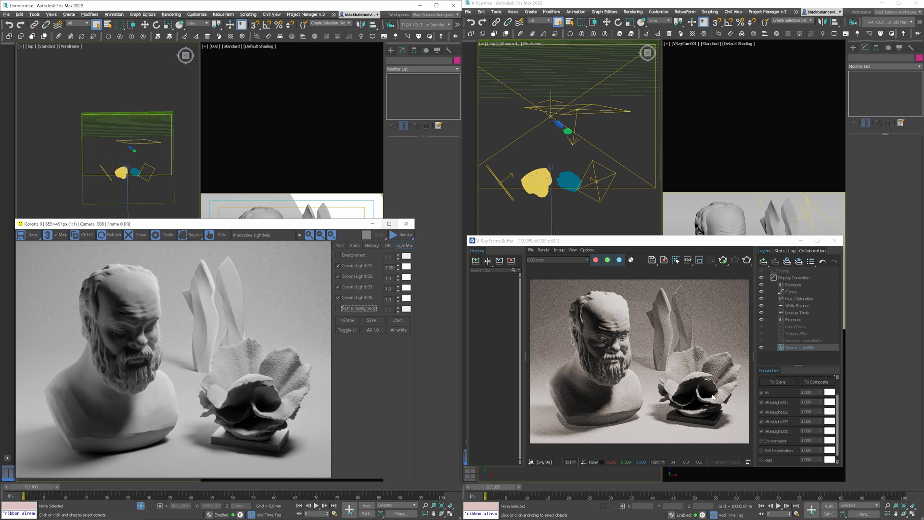
pyautogui.moveTo(820, 402); pyautogui.dragTo(823, 293)
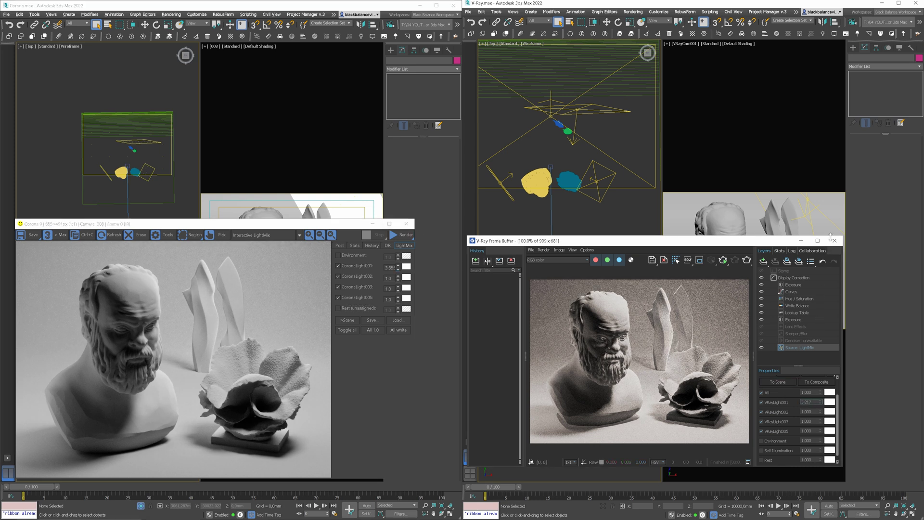
pyautogui.click(406, 268)
pyautogui.moveTo(119, 54); pyautogui.dragTo(111, 30)
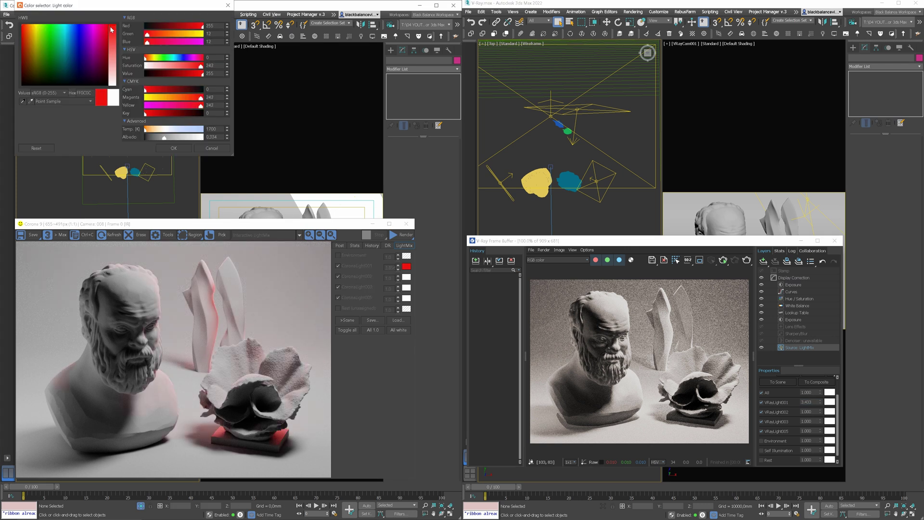
pyautogui.click(173, 148)
# Tint VRayLight001 pure red from the recent colours.
pyautogui.click(830, 402)
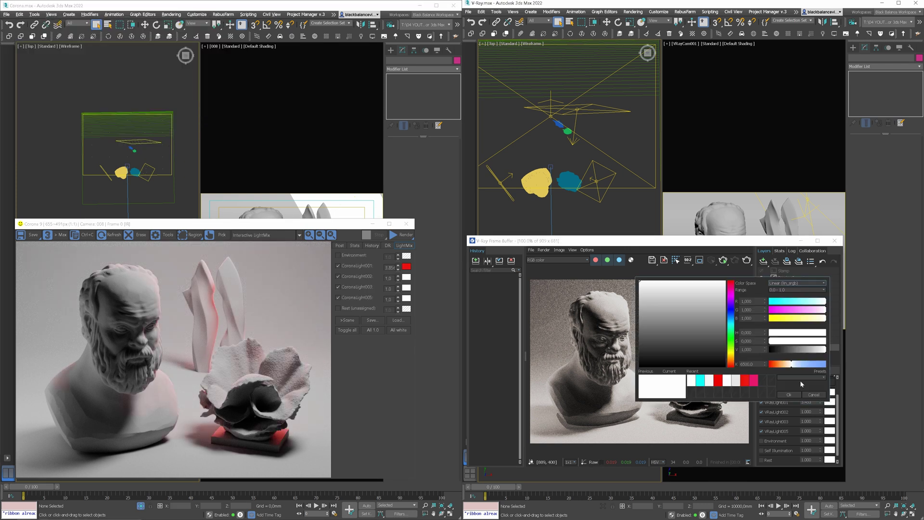
pyautogui.click(731, 287)
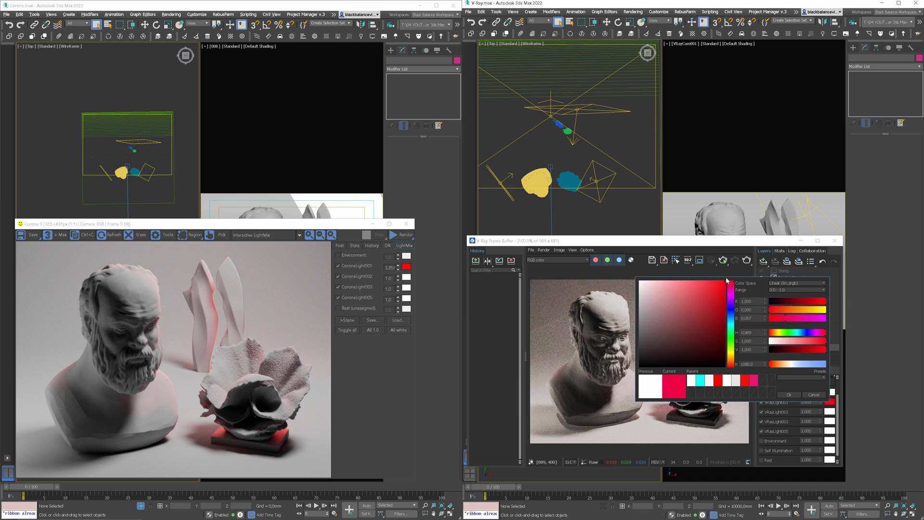
pyautogui.click(747, 381)
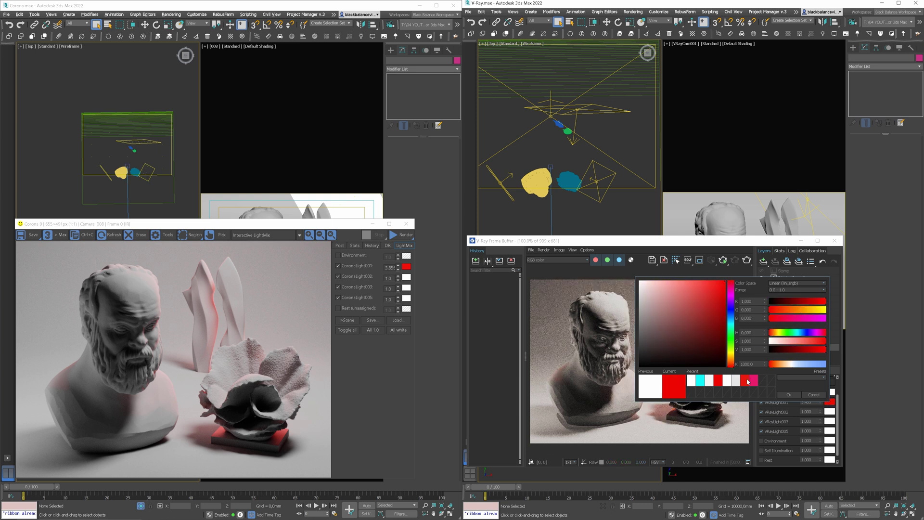
pyautogui.click(790, 396)
# Toggle Light002 off and on in both mixes and tint CoronaLight002 pink.
pyautogui.click(359, 276)
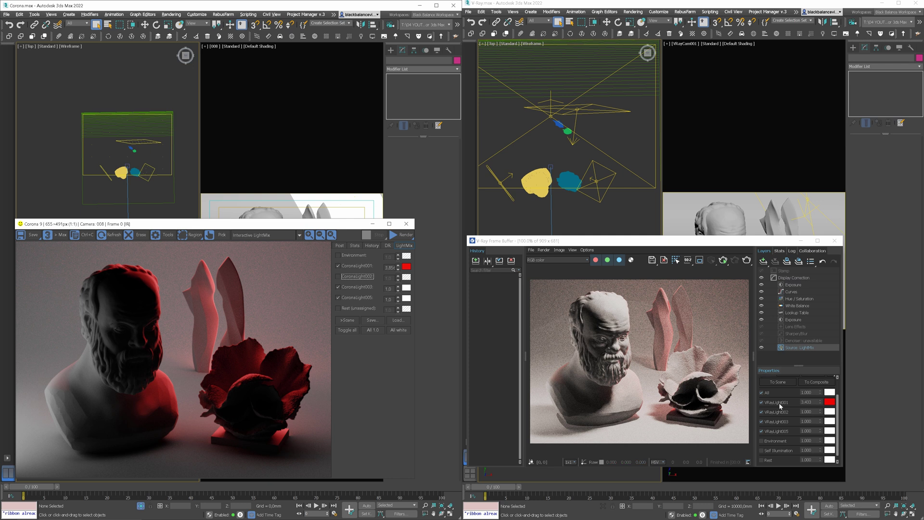
pyautogui.click(761, 412)
pyautogui.click(349, 277)
pyautogui.moveTo(412, 283); pyautogui.dragTo(408, 278)
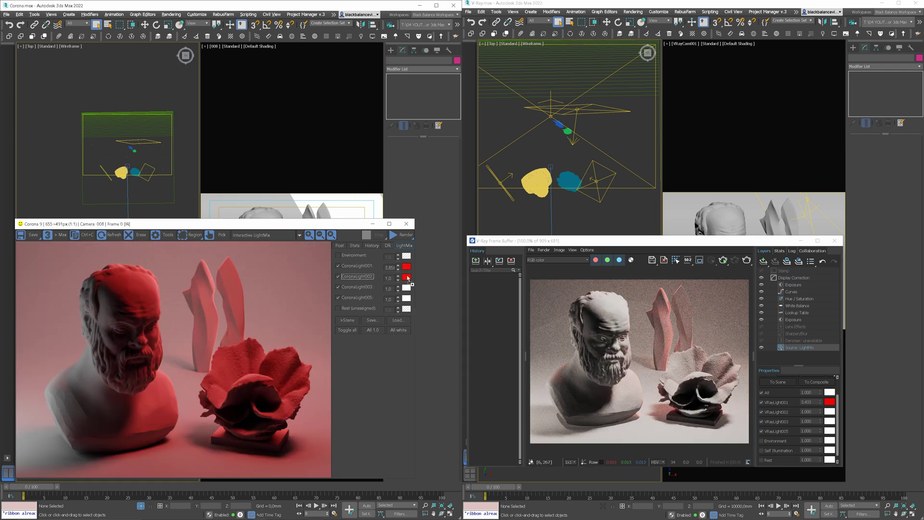
pyautogui.click(406, 278)
pyautogui.moveTo(118, 61); pyautogui.dragTo(118, 73)
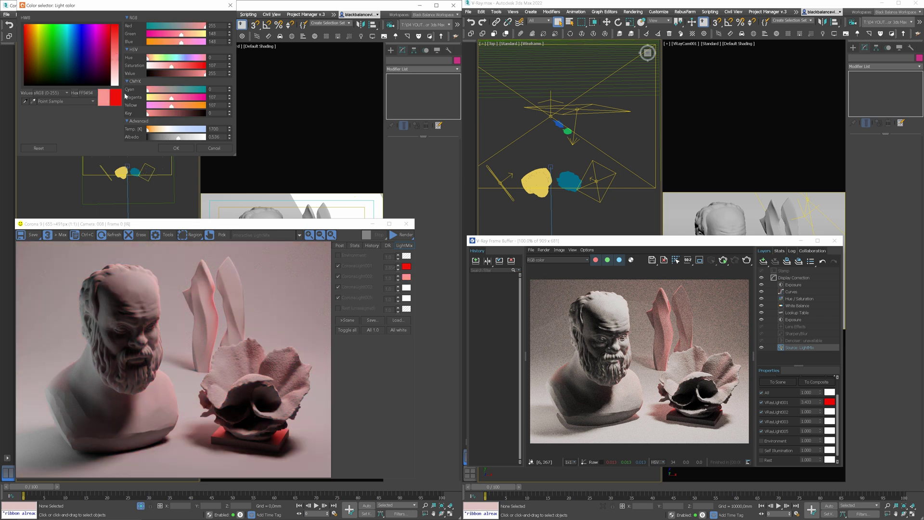
pyautogui.click(177, 148)
# Set a V-Ray light colour in sRGB and give another V-Ray light red.
pyautogui.click(829, 403)
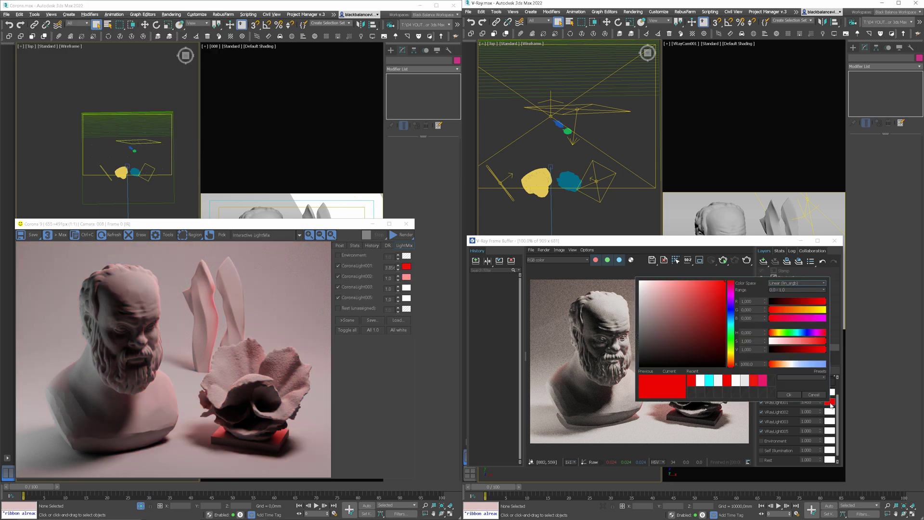
pyautogui.click(788, 283)
pyautogui.click(795, 395)
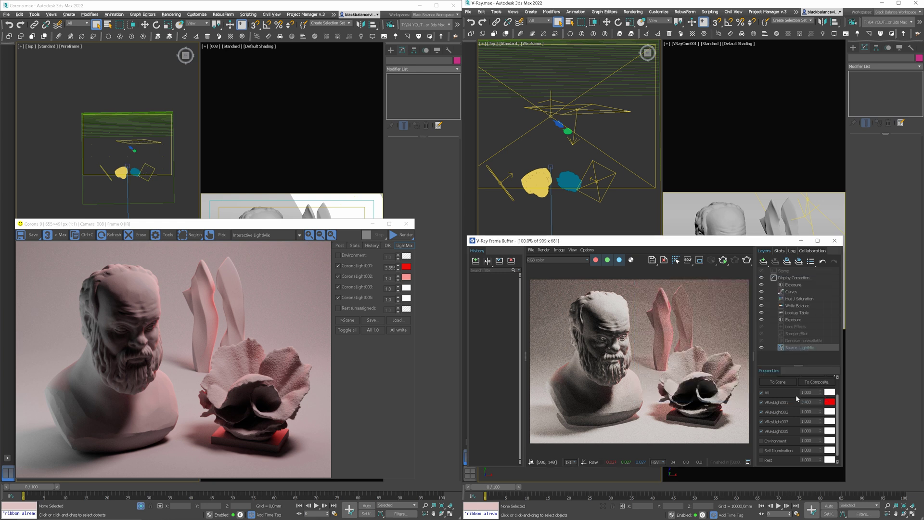
pyautogui.click(830, 411)
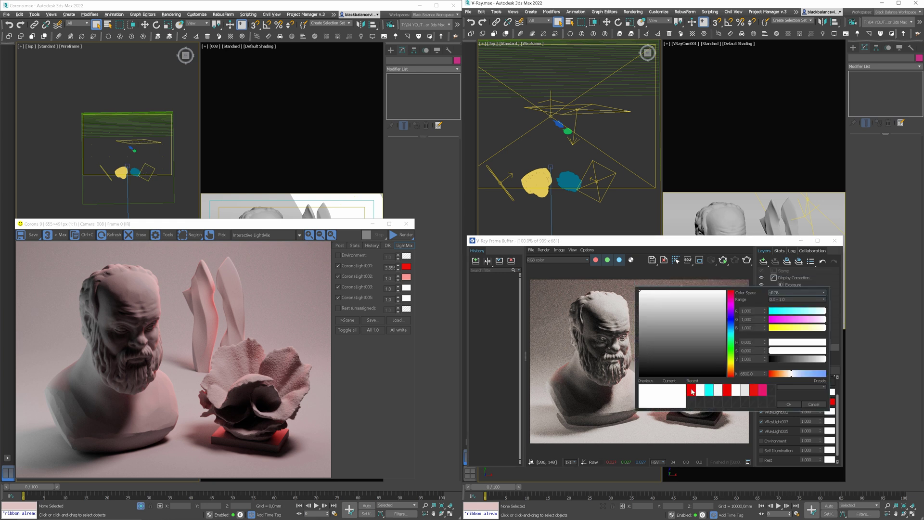
pyautogui.click(695, 389)
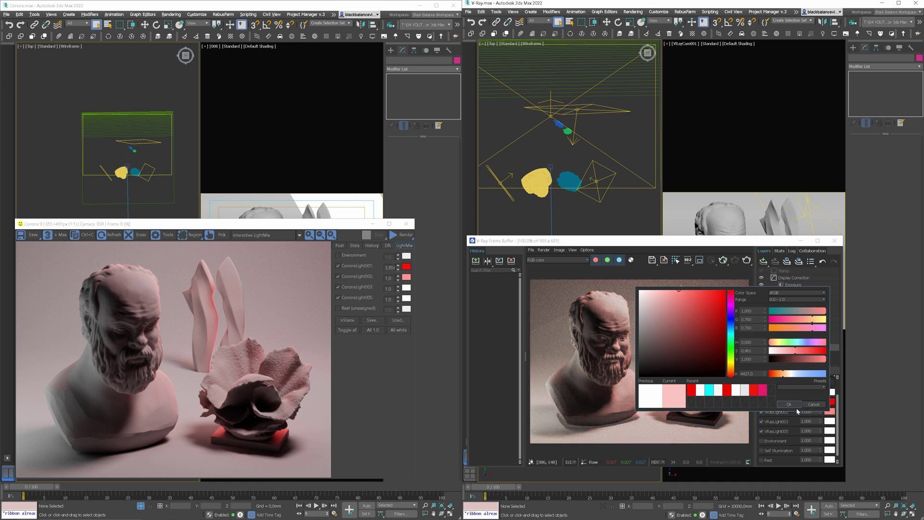
pyautogui.click(789, 404)
# Shift VRayLight005 to a cool light-blue temperature.
pyautogui.click(830, 421)
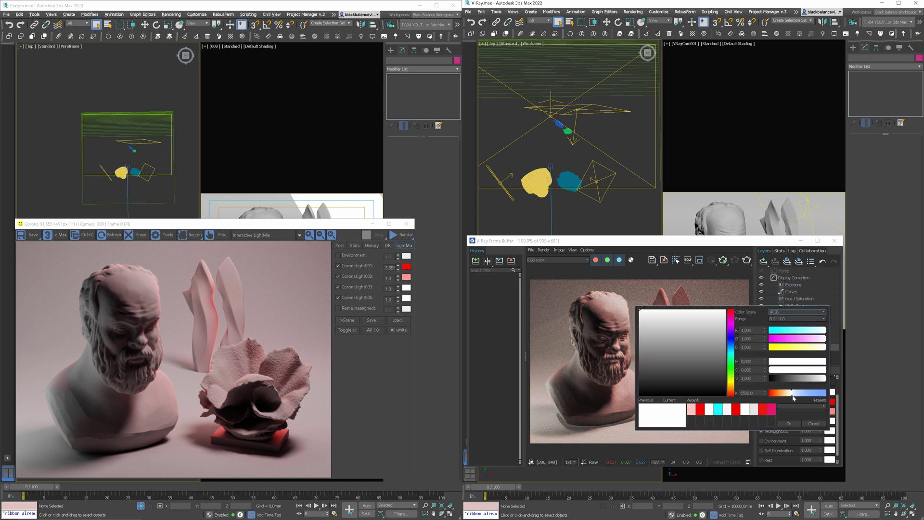
pyautogui.moveTo(792, 396); pyautogui.dragTo(815, 397)
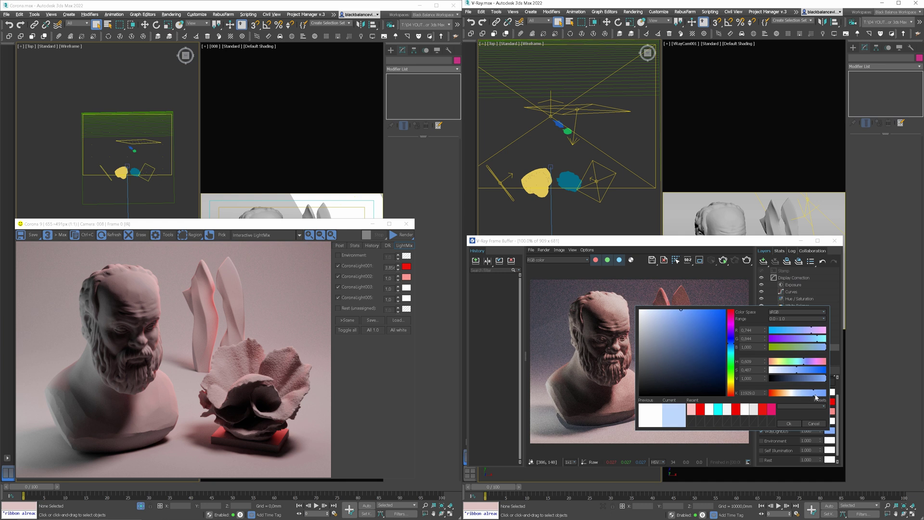
pyautogui.click(788, 424)
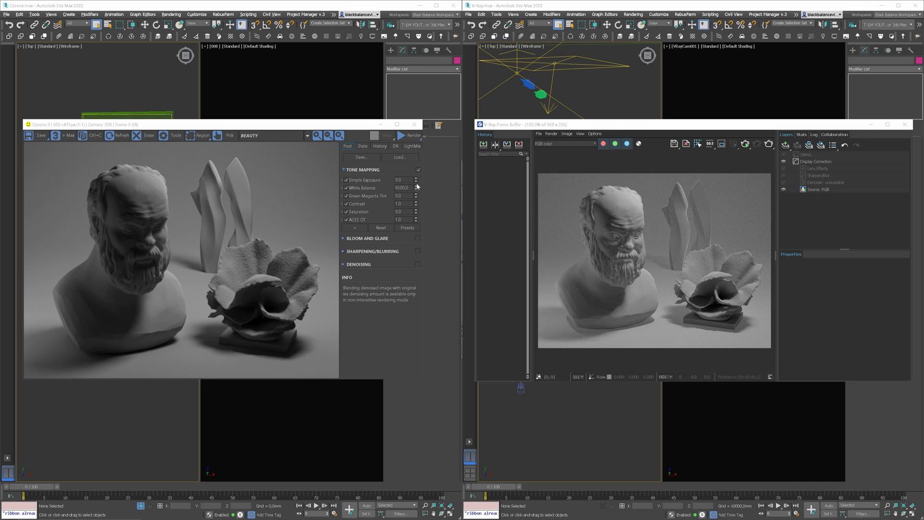
pyautogui.moveTo(416, 179); pyautogui.dragTo(418, 169)
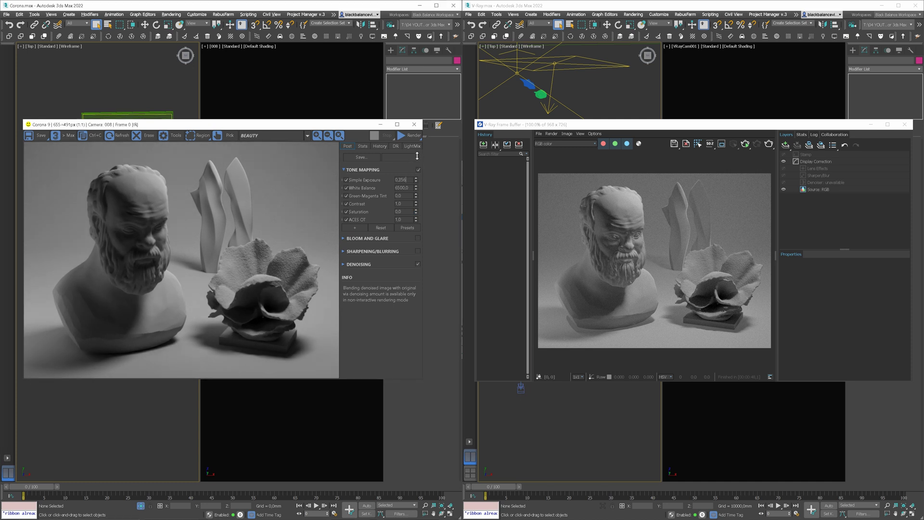
pyautogui.moveTo(416, 188); pyautogui.dragTo(414, 189)
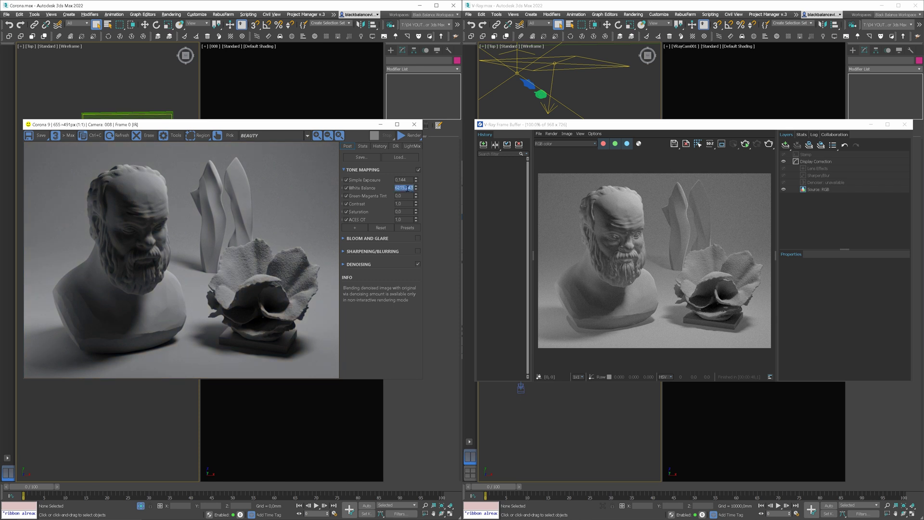
pyautogui.write('6500')
pyautogui.press('Return')
pyautogui.click(355, 229)
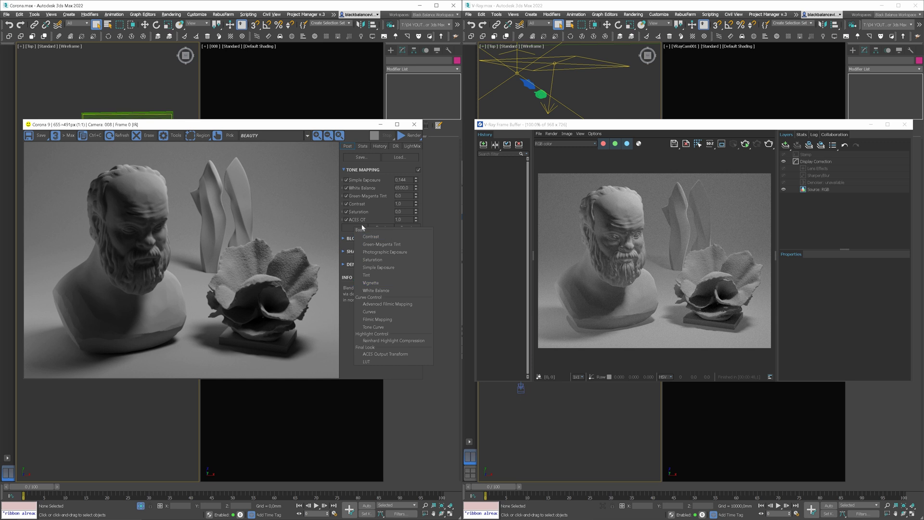
pyautogui.click(349, 311)
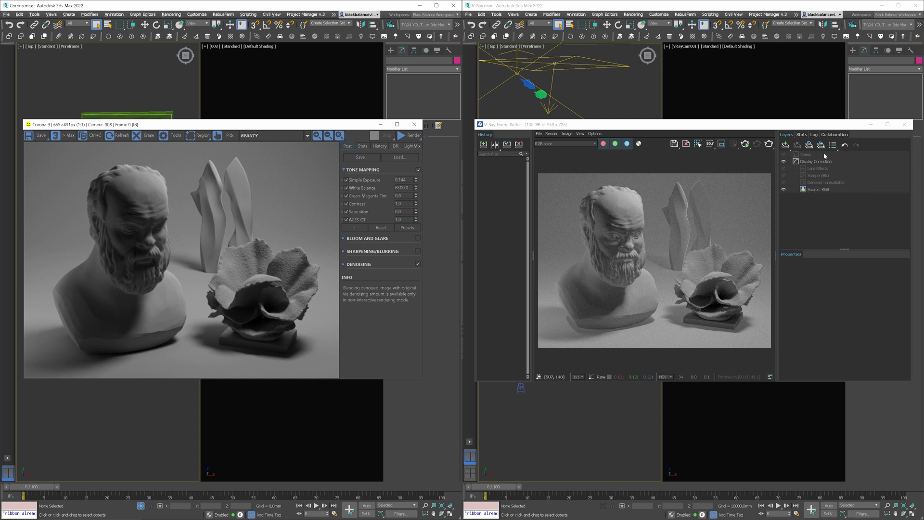
# Add an Exposure layer to the V-Ray render and adjust its exposure level.
pyautogui.click(785, 146)
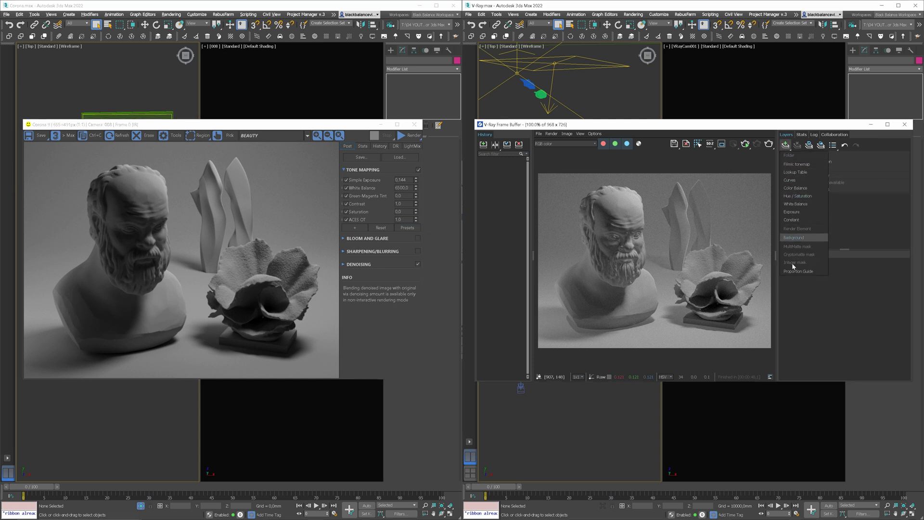
pyautogui.click(819, 316)
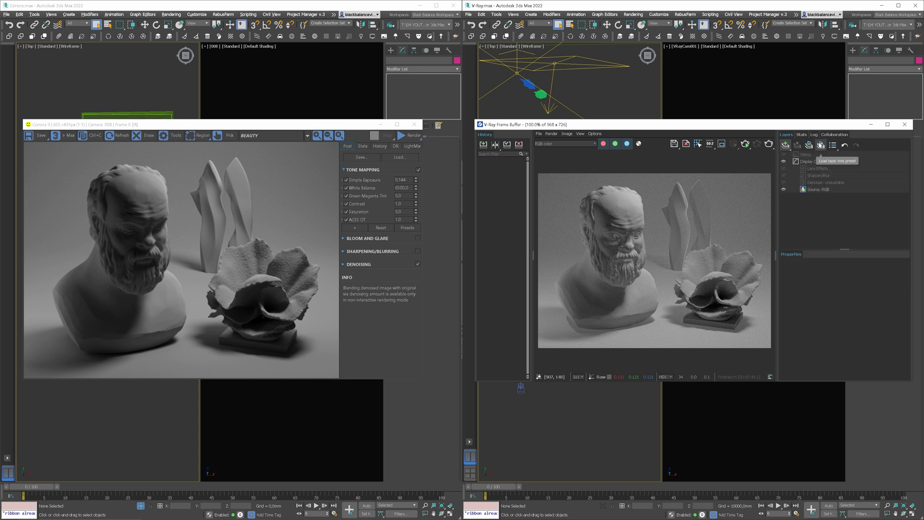
pyautogui.click(821, 147)
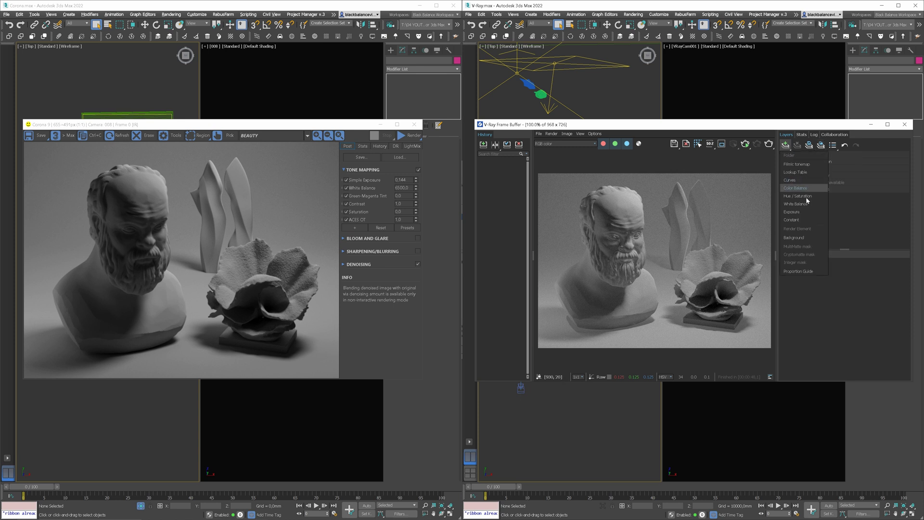
pyautogui.click(822, 212)
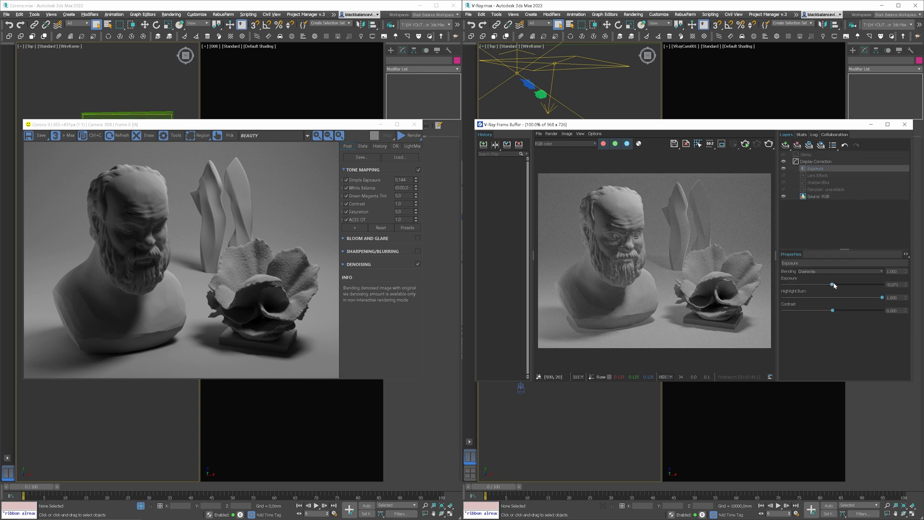
pyautogui.moveTo(833, 285); pyautogui.dragTo(795, 298)
# Raise contrast slightly on the V-Ray Exposure layer and the Corona render to 1.078.
pyautogui.click(347, 221)
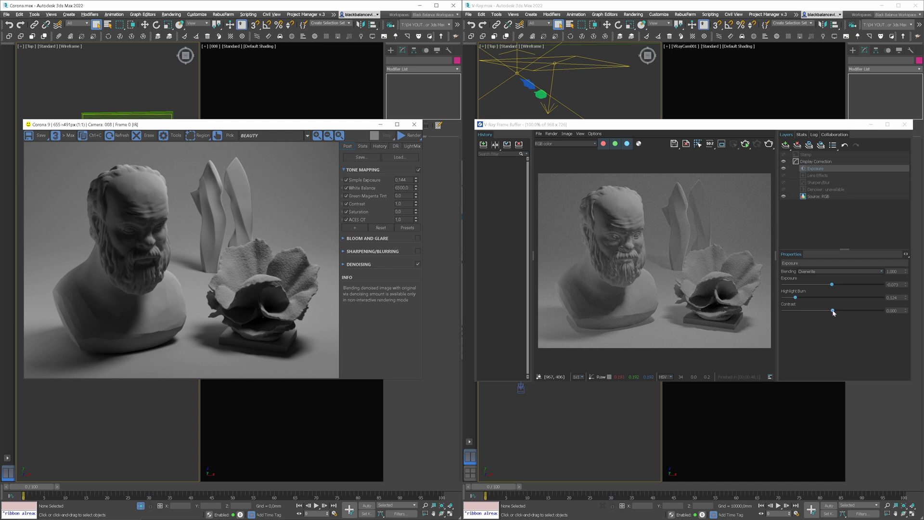
pyautogui.moveTo(833, 310); pyautogui.dragTo(834, 311)
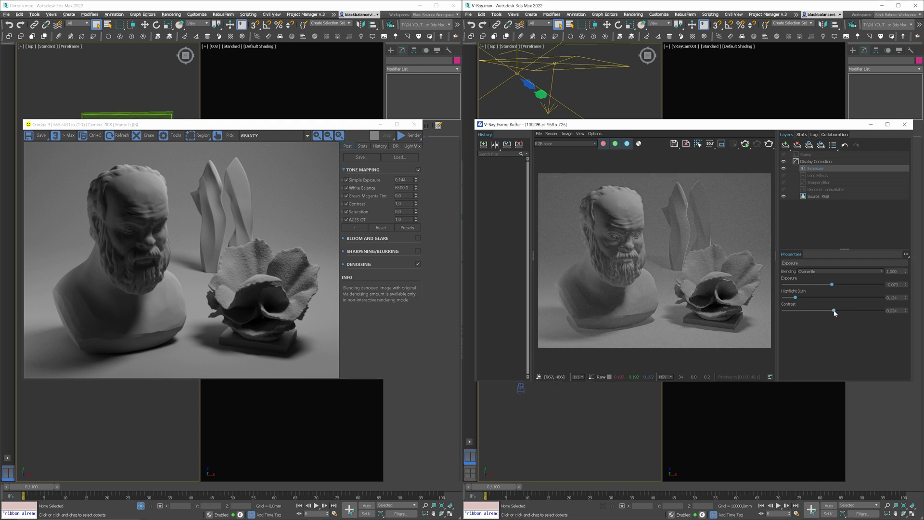
pyautogui.moveTo(416, 203); pyautogui.dragTo(416, 195)
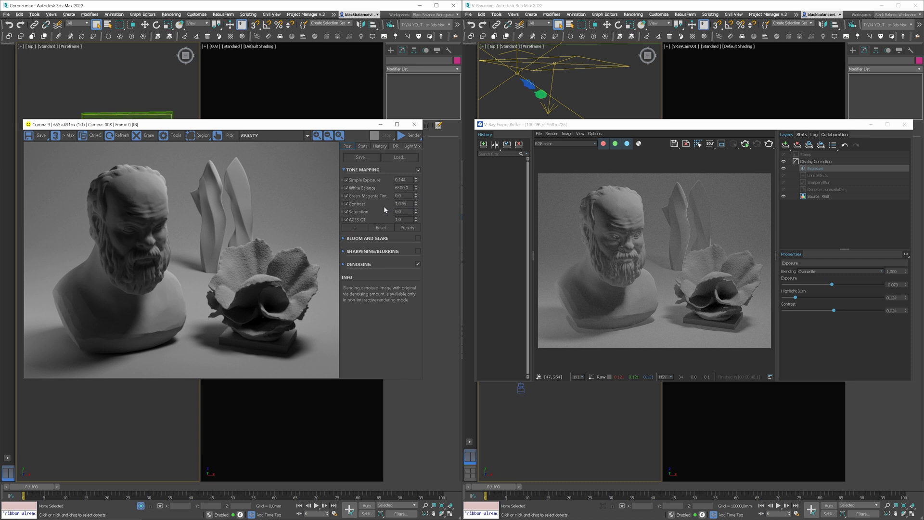
# Add a V-Ray Hue/Saturation layer with Saturation lowered to -0.587.
pyautogui.click(785, 145)
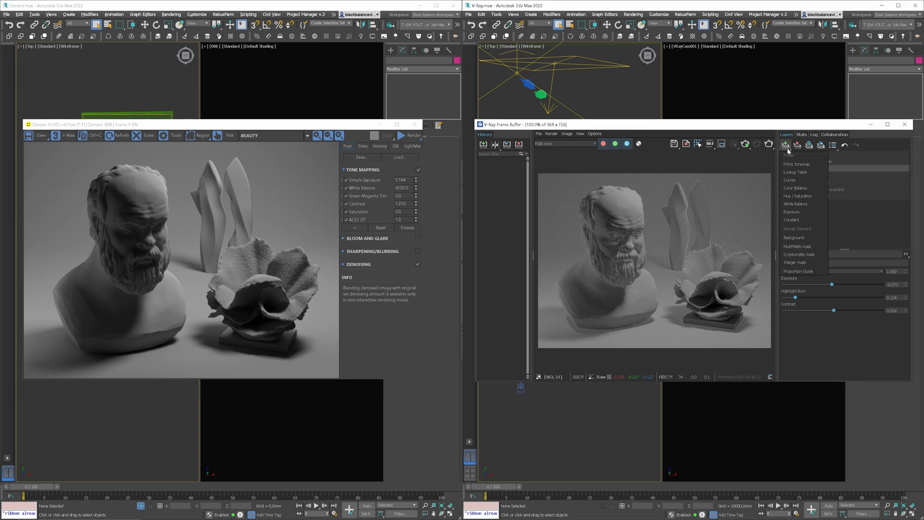
pyautogui.click(797, 196)
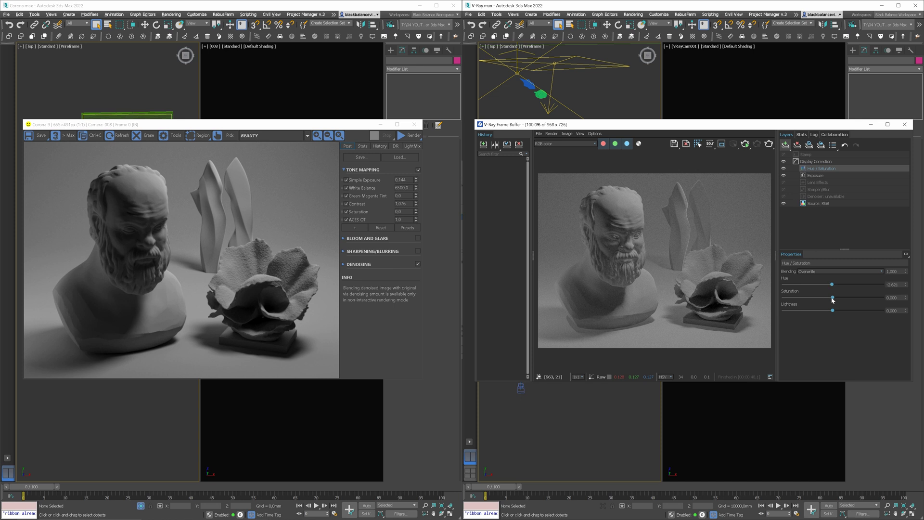
pyautogui.moveTo(832, 298); pyautogui.dragTo(804, 299)
# Add a V-Ray White Balance layer with Temperature 6500.
pyautogui.click(785, 145)
pyautogui.click(806, 206)
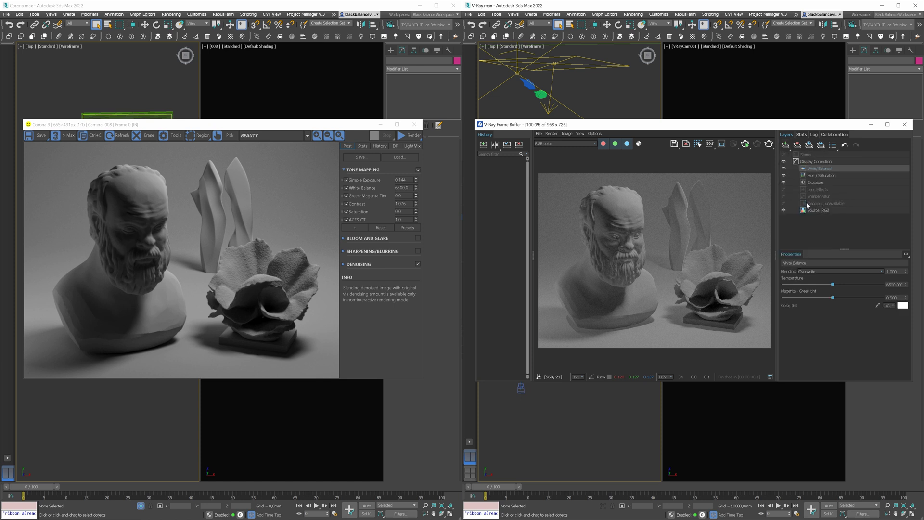
pyautogui.moveTo(832, 284); pyautogui.dragTo(834, 283)
pyautogui.doubleClick(895, 285)
pyautogui.write('6500')
pyautogui.press('Return')
# Cancel the tint colour change and add a Tint operator to Corona tone mapping.
pyautogui.click(902, 305)
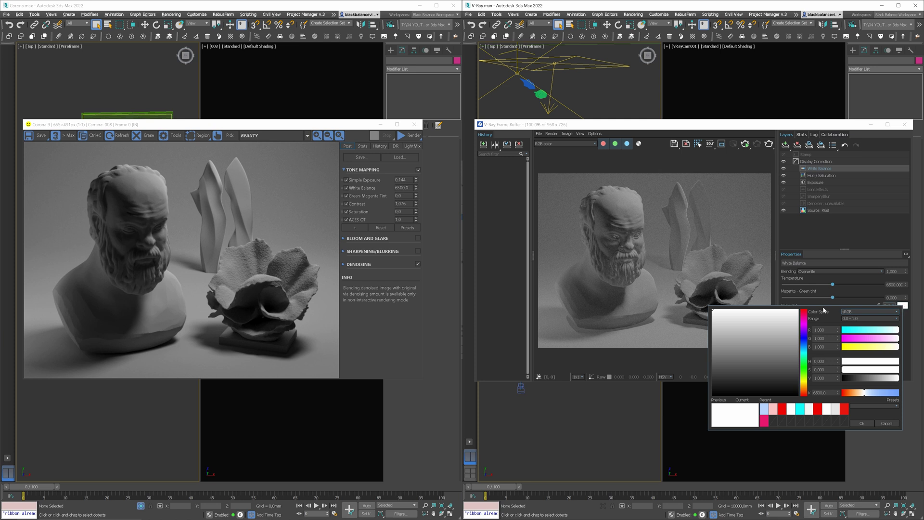
pyautogui.click(882, 425)
pyautogui.click(359, 228)
pyautogui.click(375, 275)
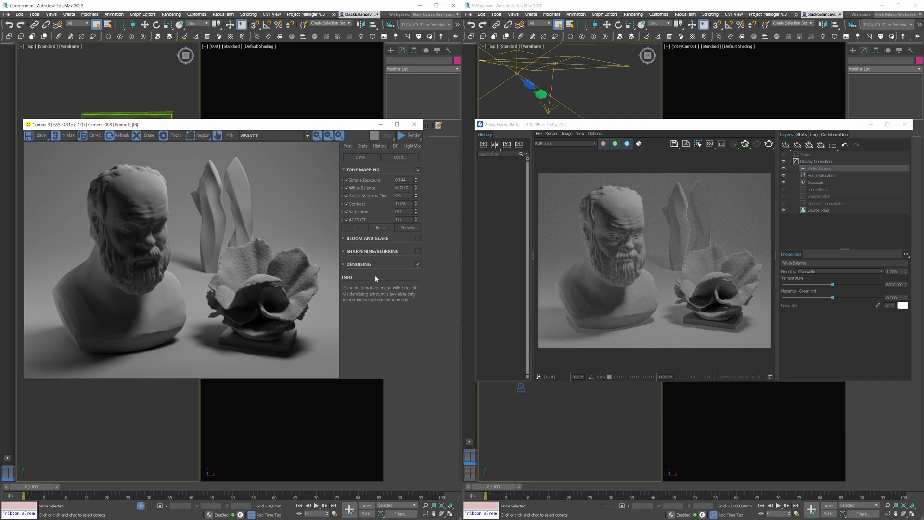
# Add a Contrast operator to Corona tone mapping and remove the duplicate.
pyautogui.click(355, 244)
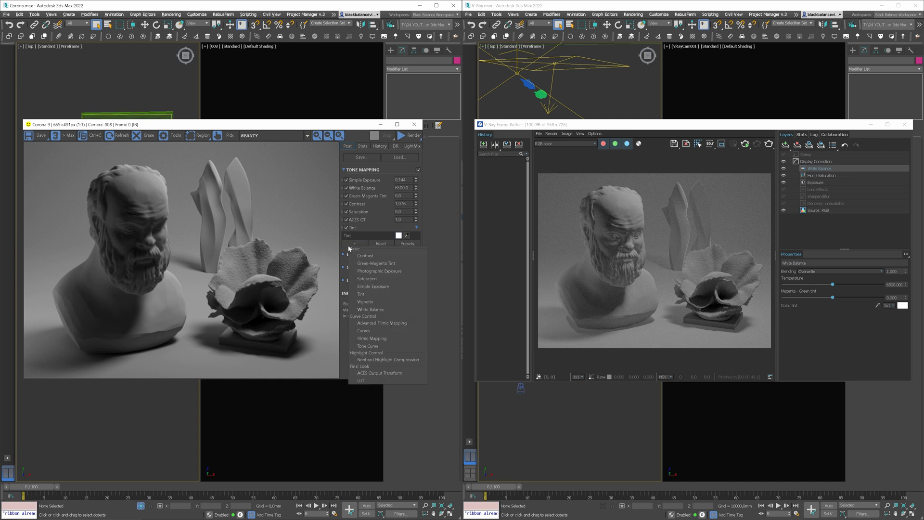
pyautogui.click(369, 253)
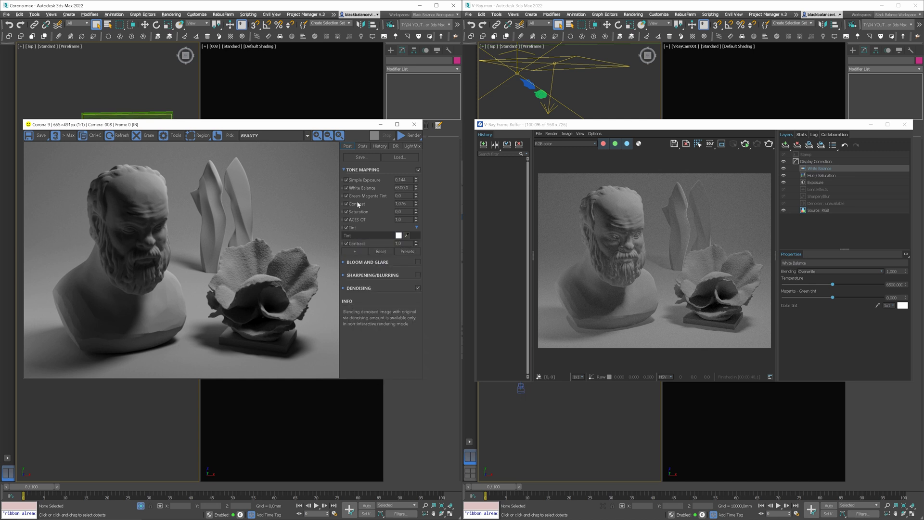
pyautogui.rightClick(356, 245)
pyautogui.click(368, 247)
# Add and then delete an extra Exposure layer in the V-Ray render.
pyautogui.click(786, 144)
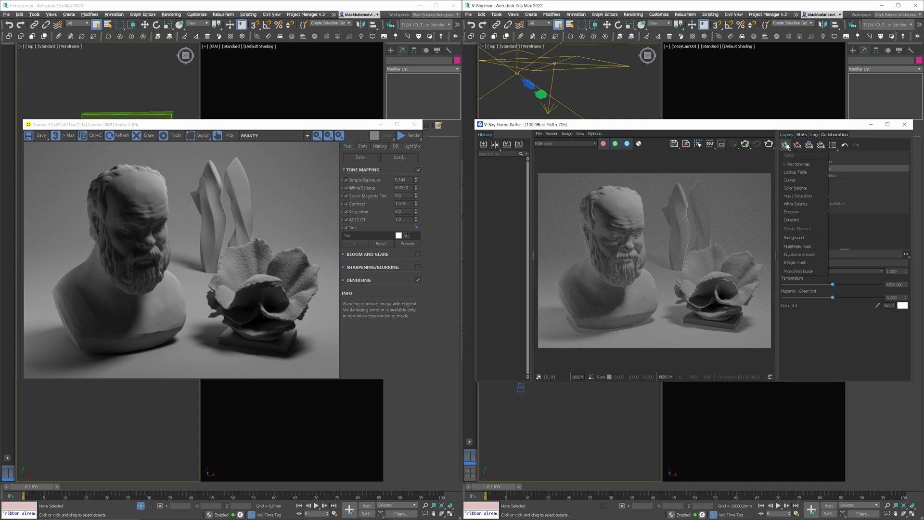
pyautogui.click(792, 212)
pyautogui.rightClick(820, 171)
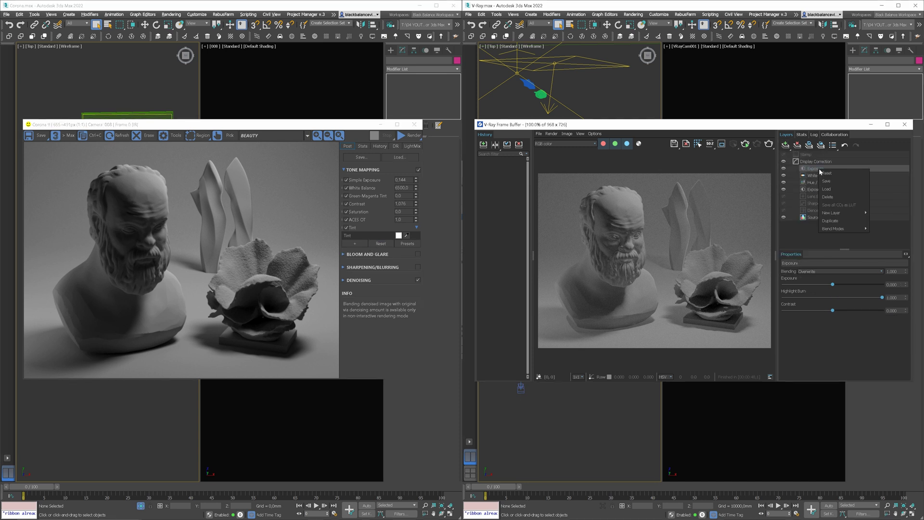
pyautogui.click(831, 196)
# Add Advanced Filmic to Corona tone mapping, committing Toe Strength and Toe Length.
pyautogui.click(355, 244)
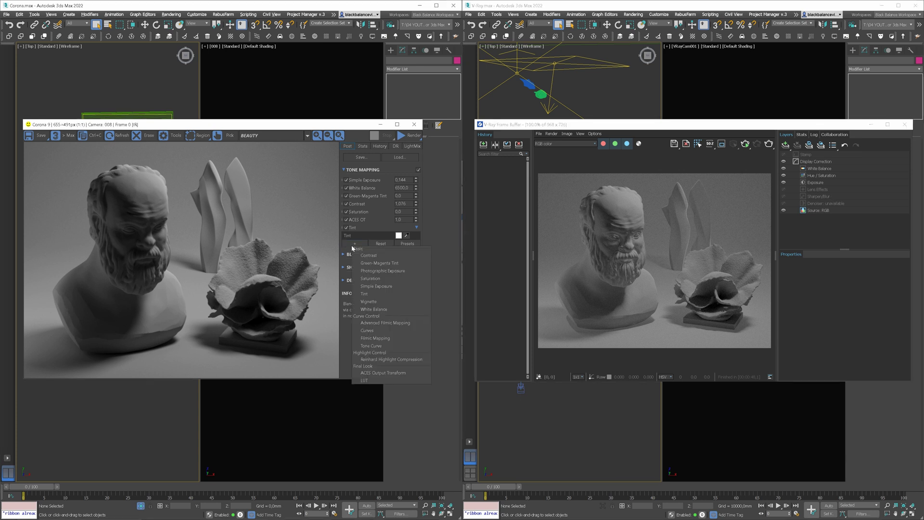
pyautogui.click(387, 326)
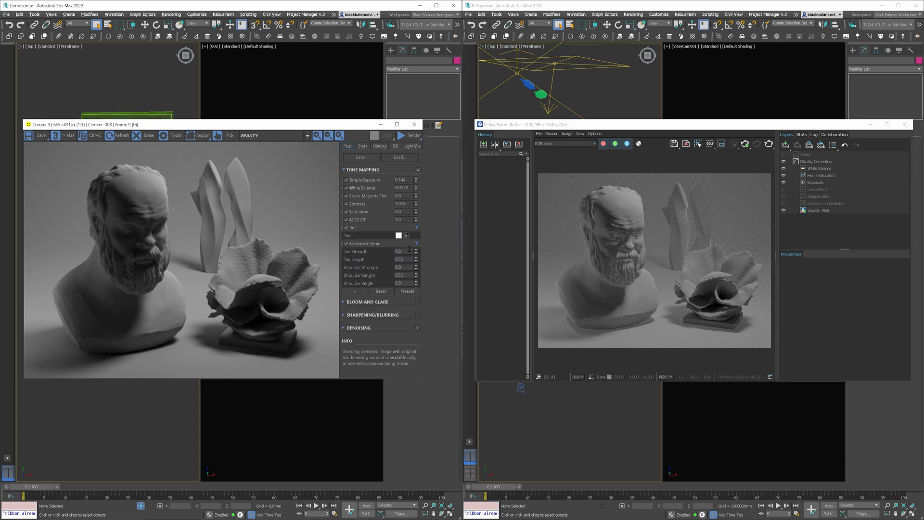
pyautogui.write('0,01')
pyautogui.press('Return')
pyautogui.click(354, 291)
# Add Filmic, Tone Curve and Highlight Compression operators to Corona tone mapping.
pyautogui.click(379, 385)
pyautogui.click(356, 315)
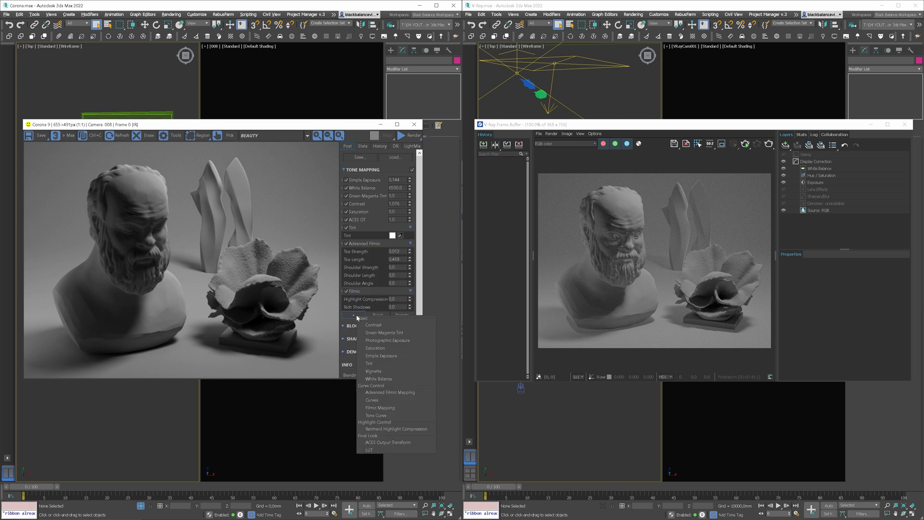
pyautogui.click(384, 416)
pyautogui.click(356, 353)
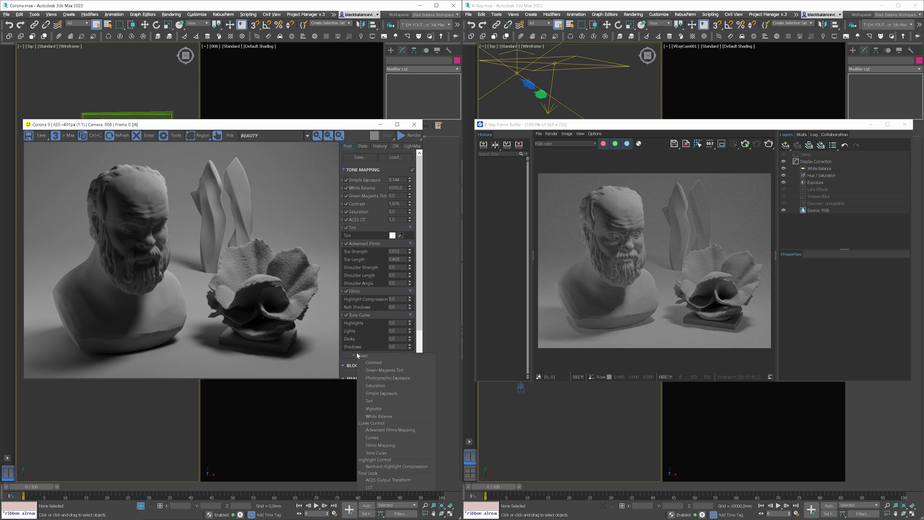
pyautogui.click(393, 401)
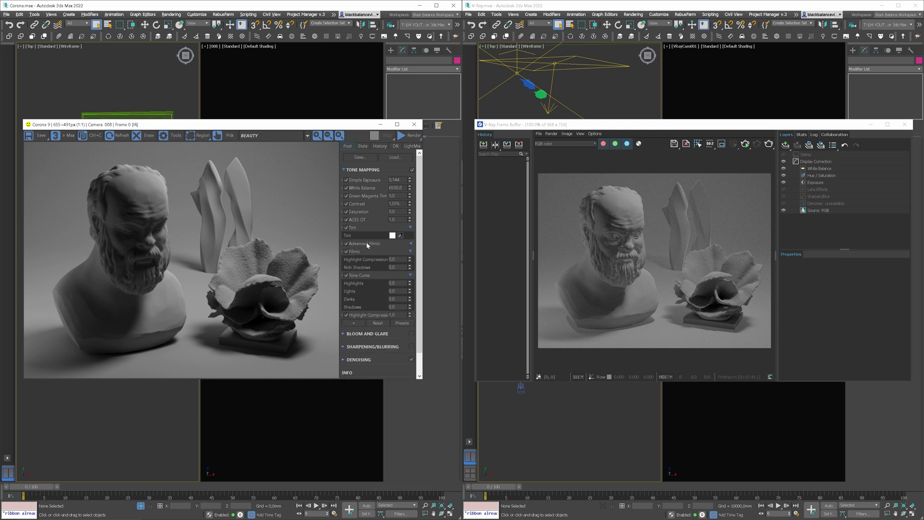
pyautogui.click(354, 251)
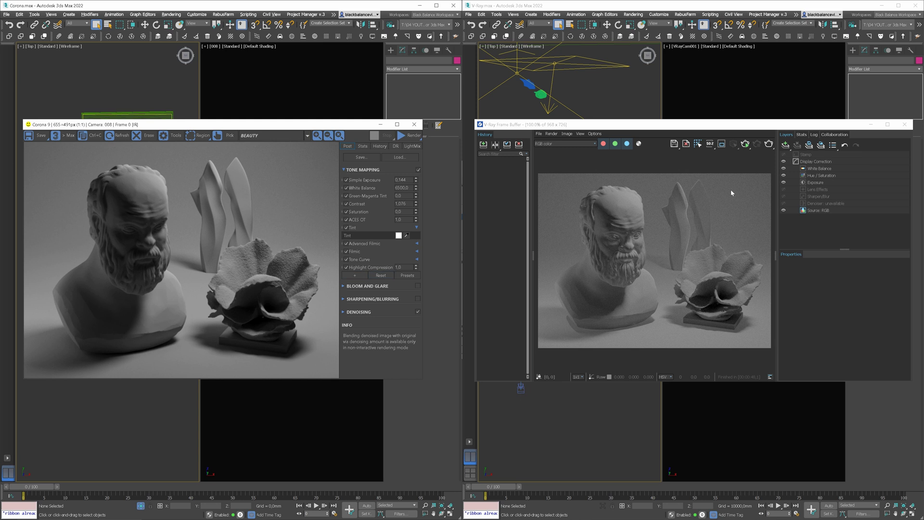
# Add Filmic tonemap and Curves layers in V-Ray and bend the curve to brighten.
pyautogui.click(785, 145)
pyautogui.click(810, 168)
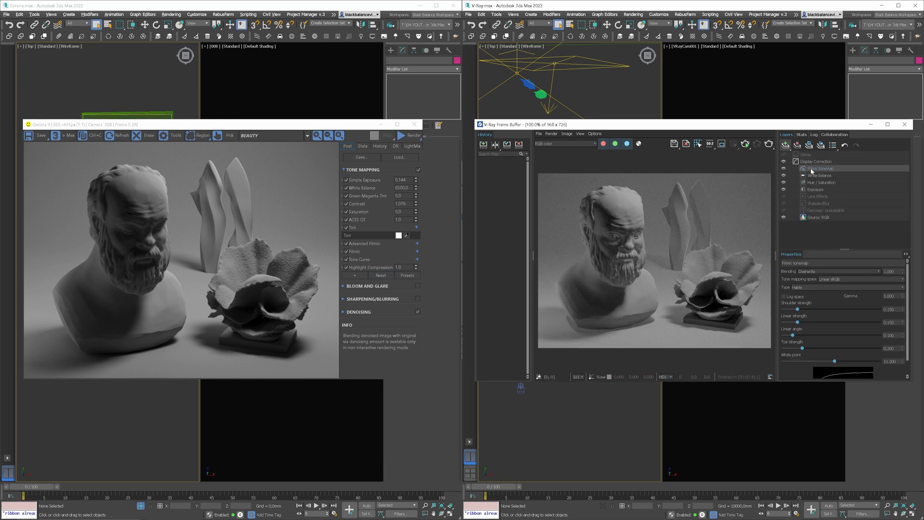
pyautogui.scroll(-2, 908, 346)
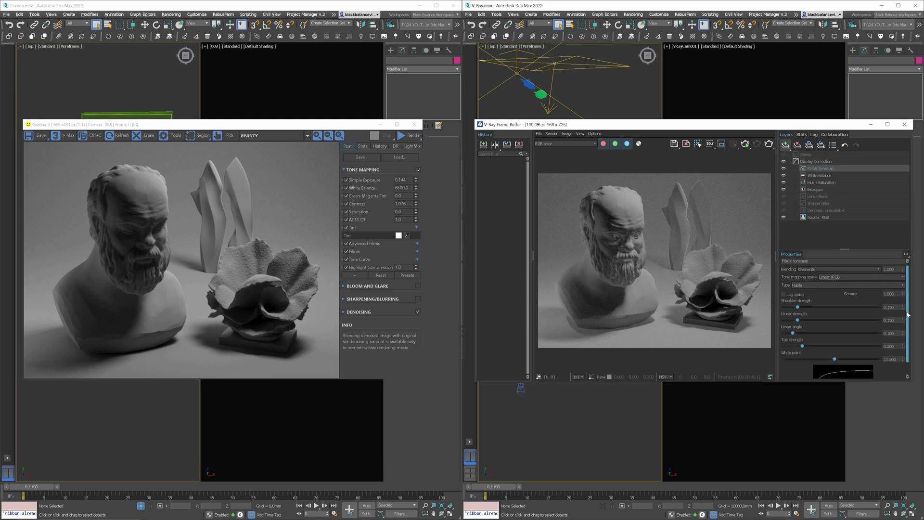
pyautogui.scroll(2, 907, 346)
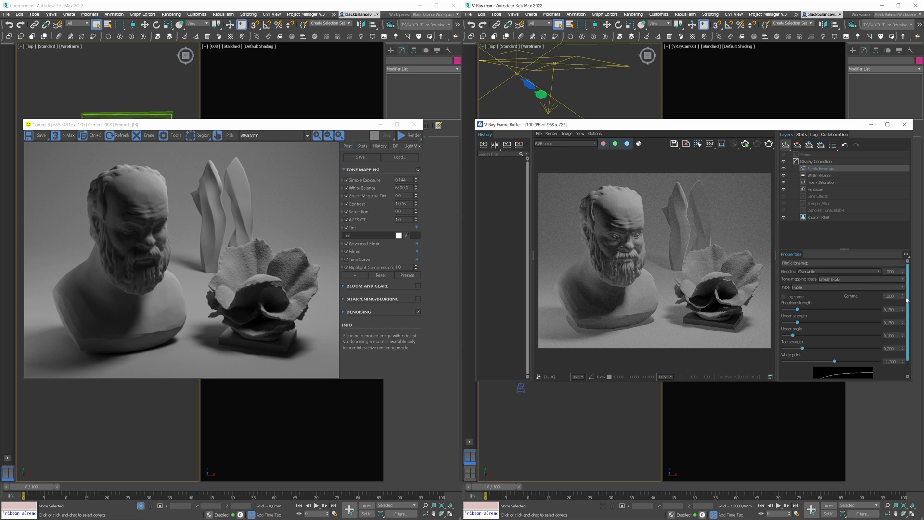
pyautogui.click(785, 145)
pyautogui.click(789, 180)
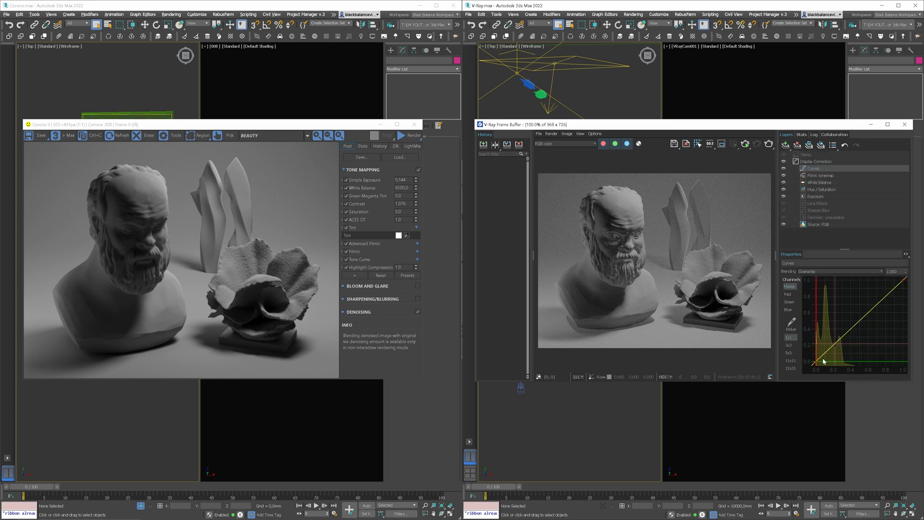
pyautogui.moveTo(841, 338)
pyautogui.mouseDown()
pyautogui.moveTo(875, 306)
pyautogui.moveTo(869, 302)
pyautogui.mouseUp()
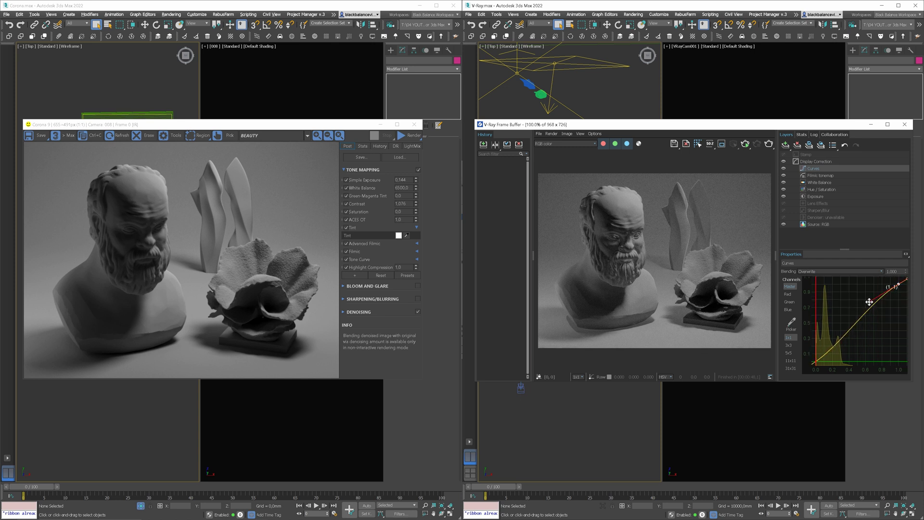
pyautogui.click(353, 275)
# Add a Corona Curves operator and brighten it in the Curve Editor.
pyautogui.click(376, 316)
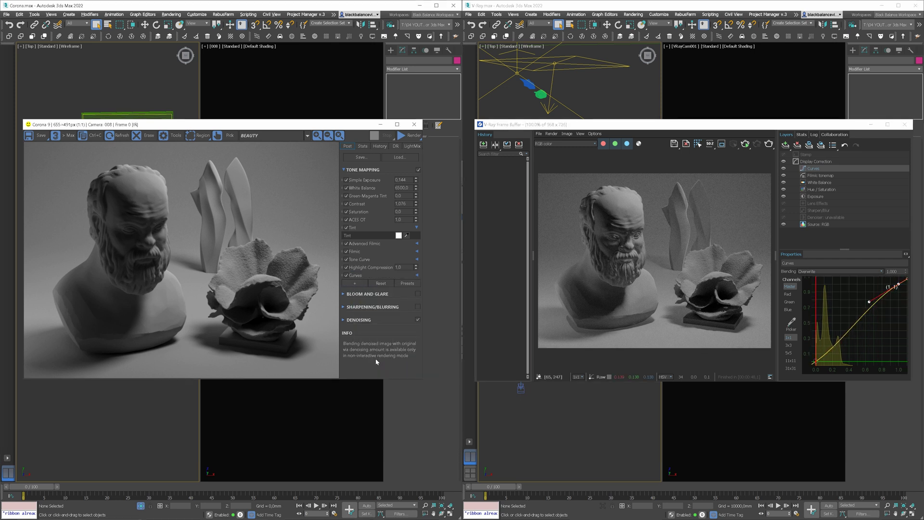
pyautogui.click(414, 275)
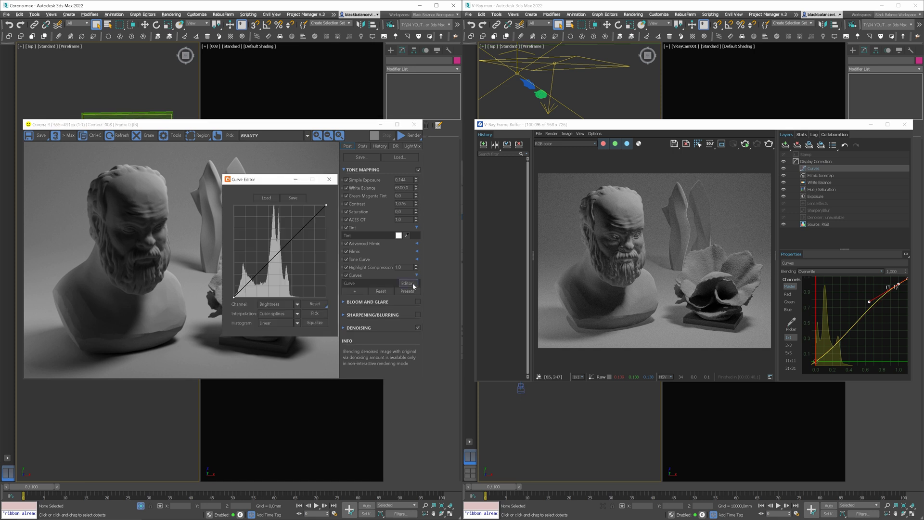
pyautogui.moveTo(258, 281); pyautogui.dragTo(259, 275)
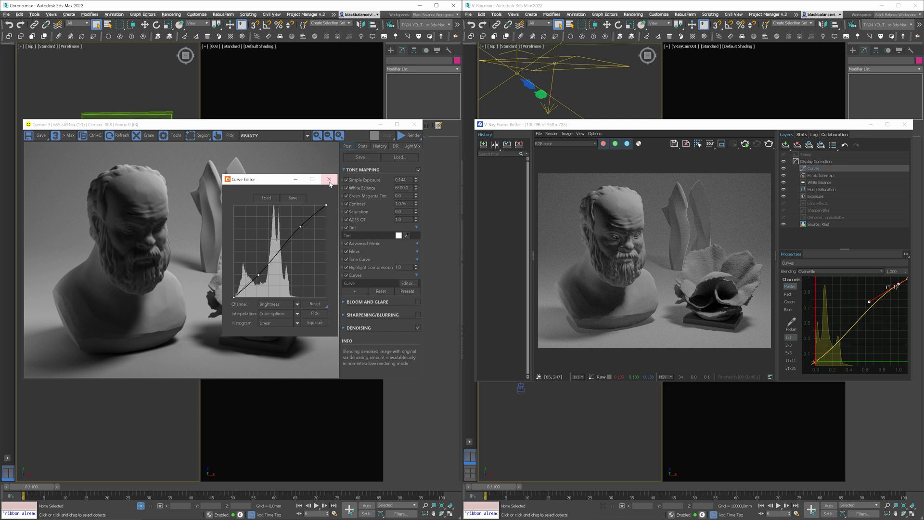
pyautogui.click(330, 179)
# Keep Overwrite blending on the V-Ray Curves and White Balance layers.
pyautogui.click(830, 271)
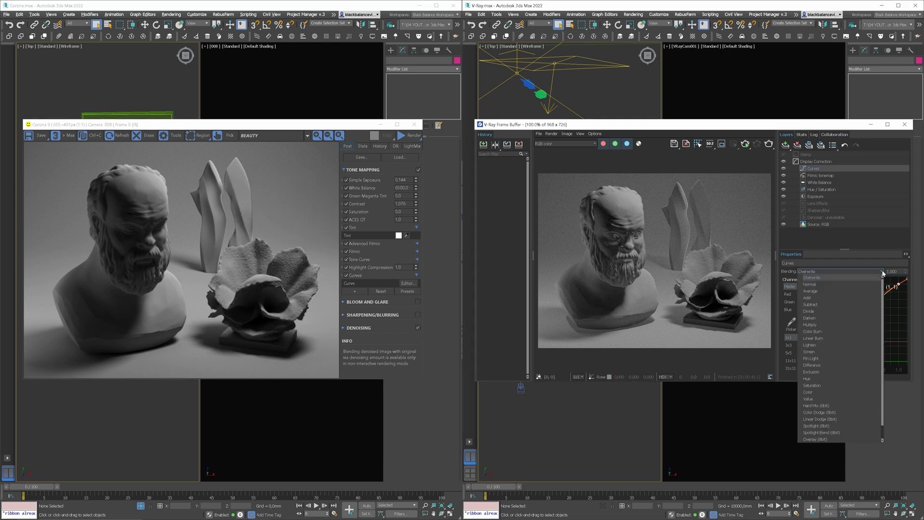
pyautogui.click(838, 277)
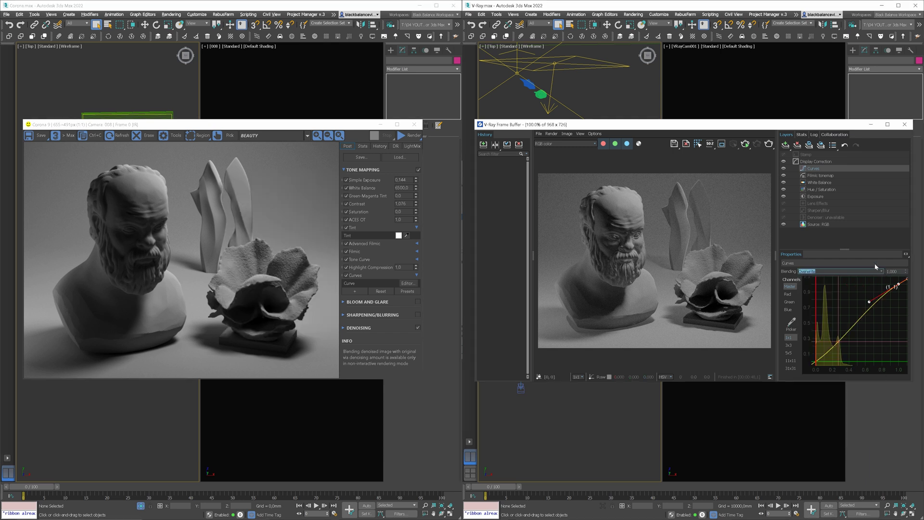
pyautogui.click(819, 183)
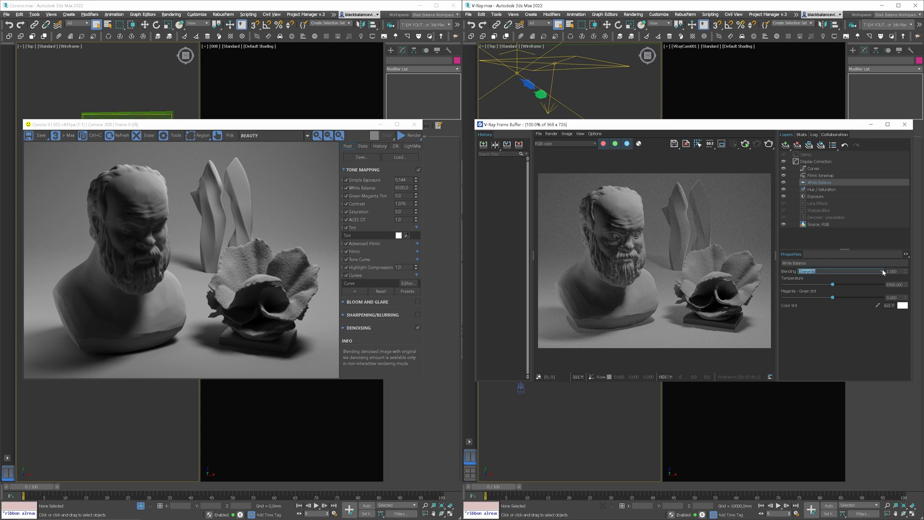
pyautogui.click(838, 271)
pyautogui.click(859, 278)
pyautogui.click(354, 291)
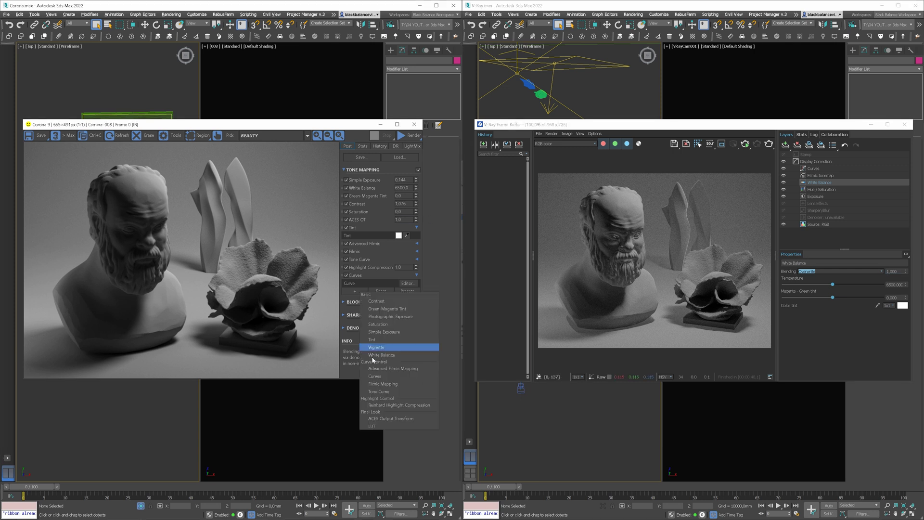
# Add a LUT to Corona tone mapping and a Lookup Table layer in V-Ray.
pyautogui.click(372, 426)
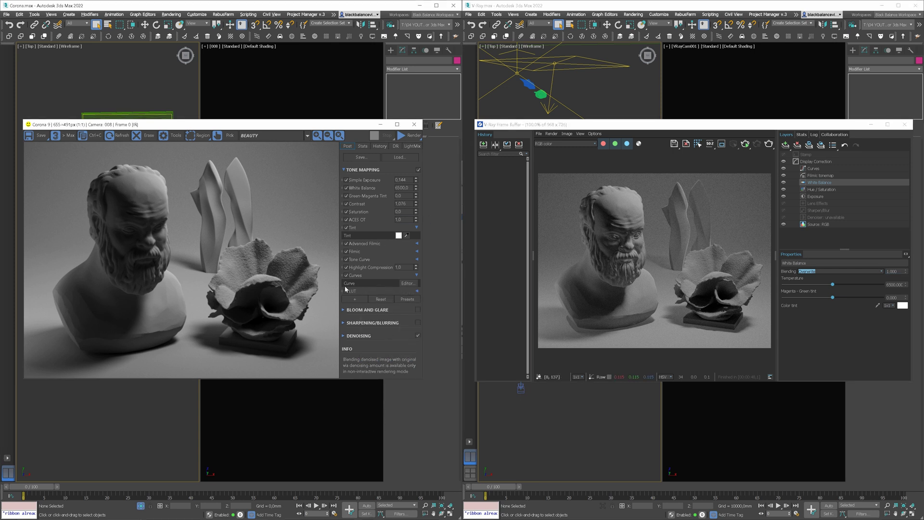
pyautogui.click(785, 144)
pyautogui.click(801, 175)
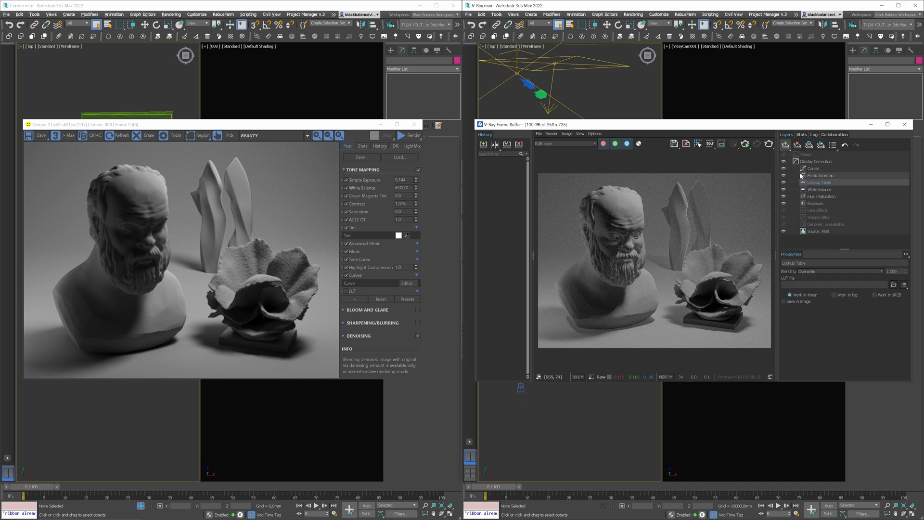
# Add a V-Ray Proportion Guide layer and collapse the Rule of Thirds settings.
pyautogui.click(786, 145)
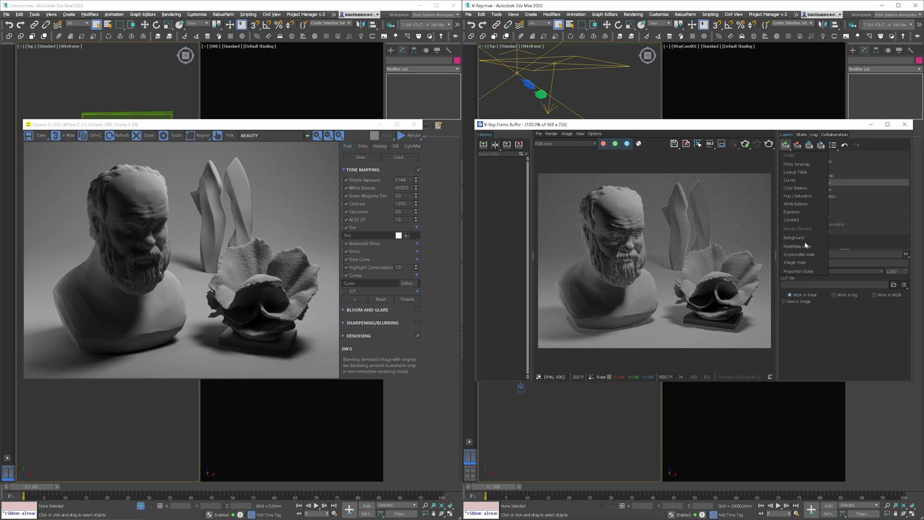
pyautogui.click(808, 271)
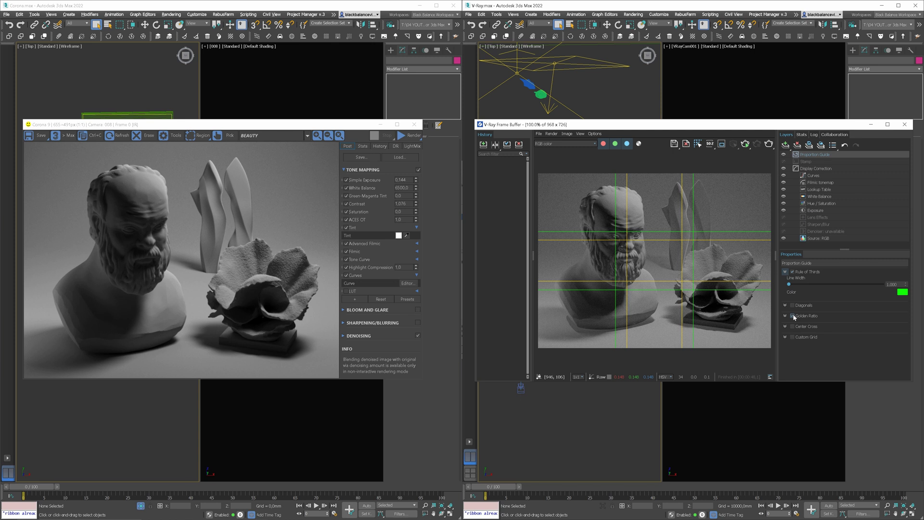
pyautogui.click(791, 272)
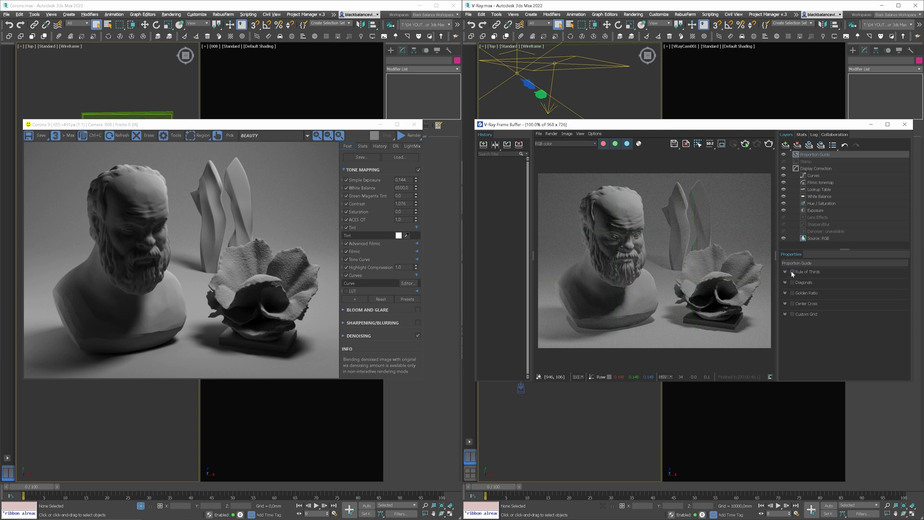
pyautogui.click(368, 309)
pyautogui.scroll(-3, 415, 311)
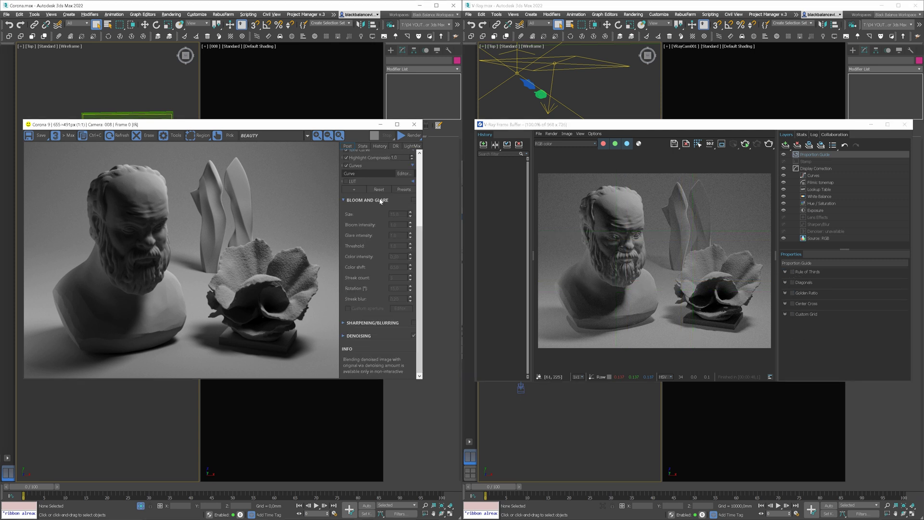
# Enable Corona bloom and glare with a custom aperture, and V-Ray Lens Effects with larger glare.
pyautogui.click(413, 201)
pyautogui.click(824, 217)
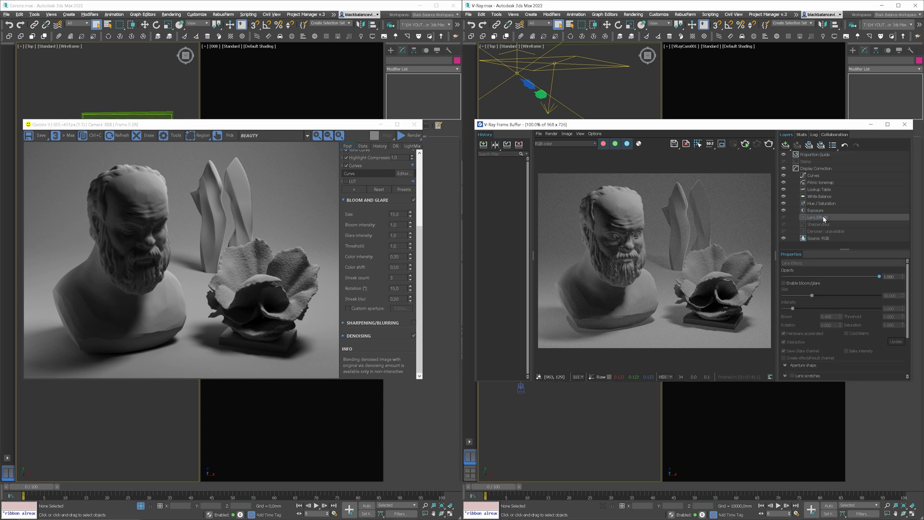
pyautogui.click(784, 283)
pyautogui.moveTo(811, 296)
pyautogui.mouseDown()
pyautogui.moveTo(848, 297)
pyautogui.moveTo(810, 298)
pyautogui.mouseUp()
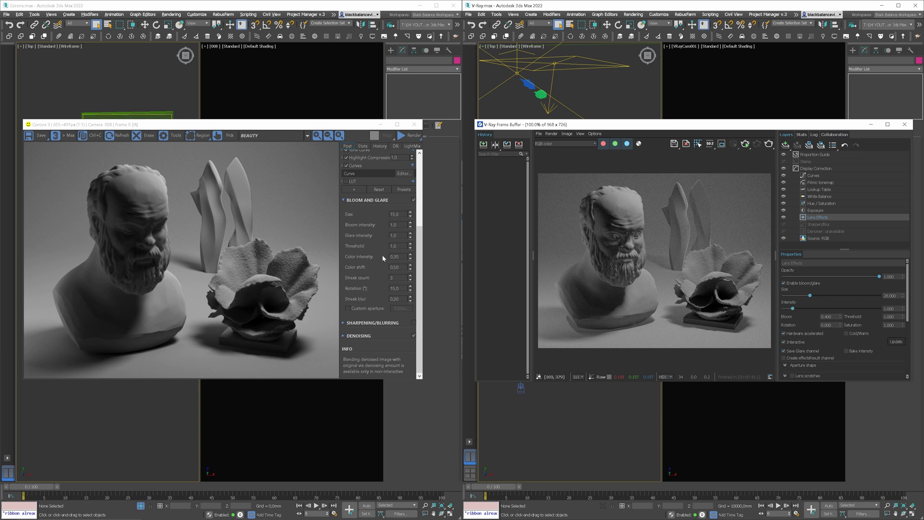
pyautogui.click(349, 309)
pyautogui.click(401, 308)
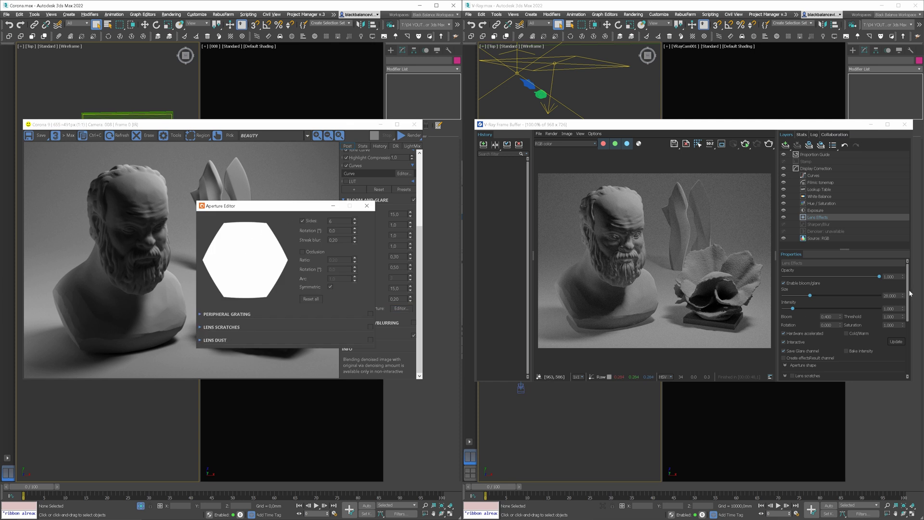
pyautogui.moveTo(908, 292); pyautogui.dragTo(906, 335)
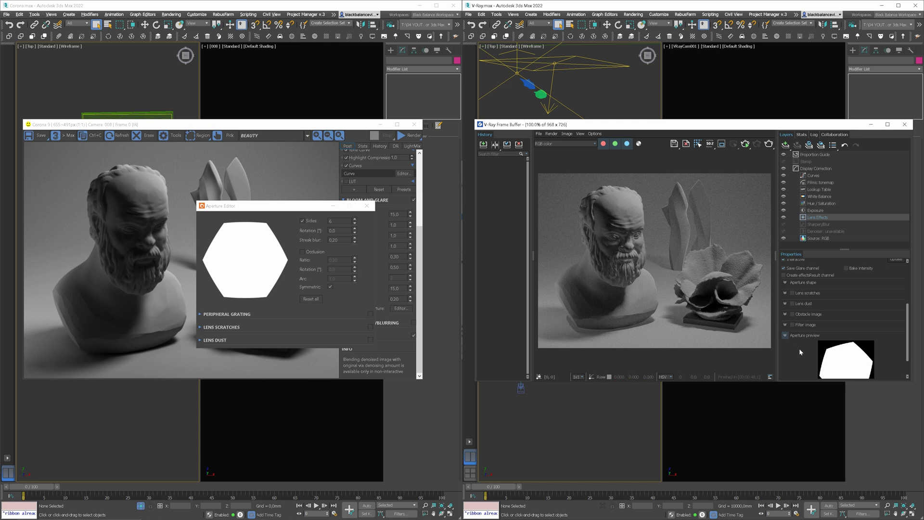
pyautogui.click(369, 206)
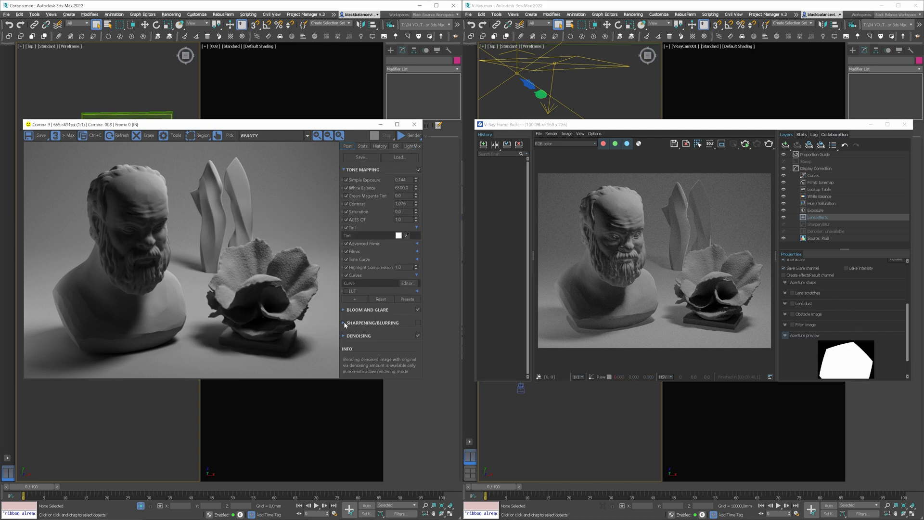
# Review the sharpen/blur and denoiser settings in both renders, ending on Corona Denoising.
pyautogui.click(345, 324)
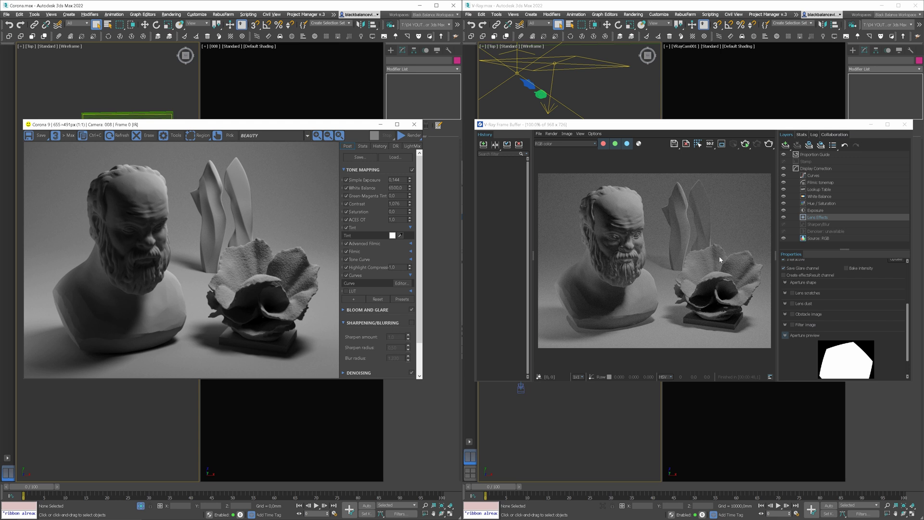
pyautogui.click(818, 224)
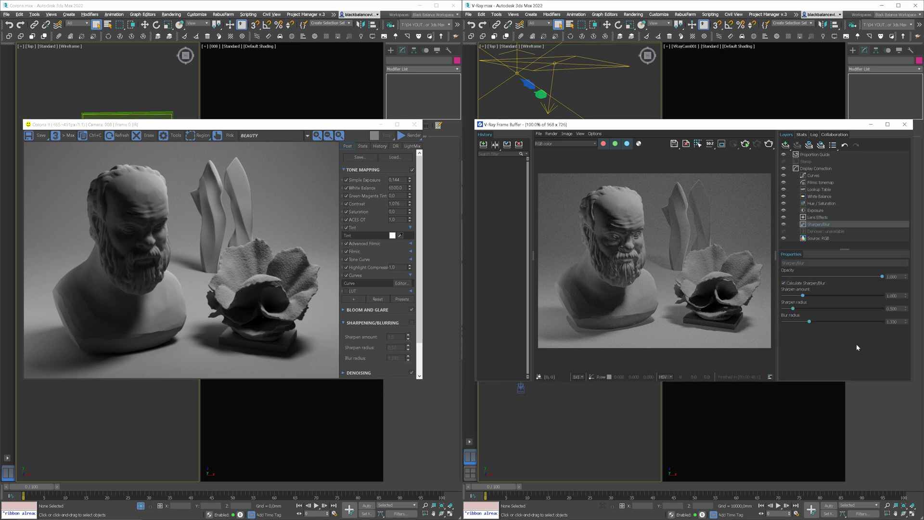
pyautogui.click(817, 232)
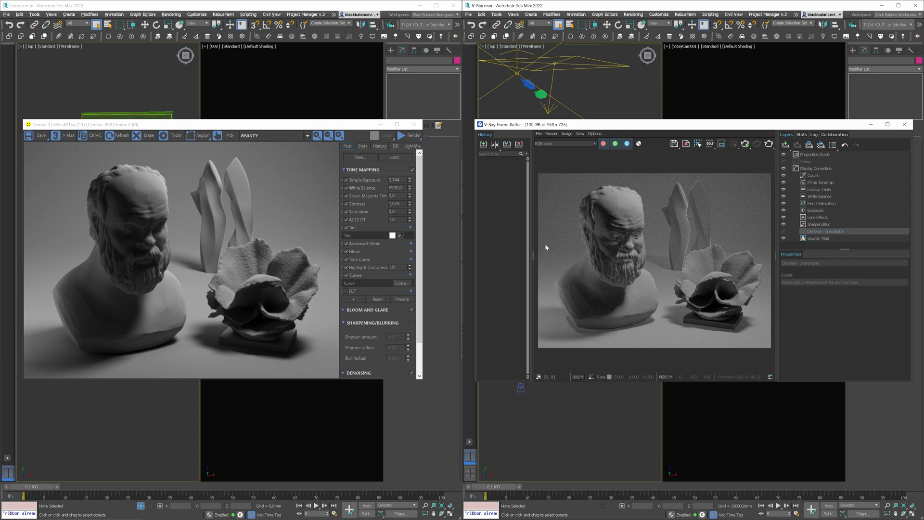
pyautogui.click(345, 324)
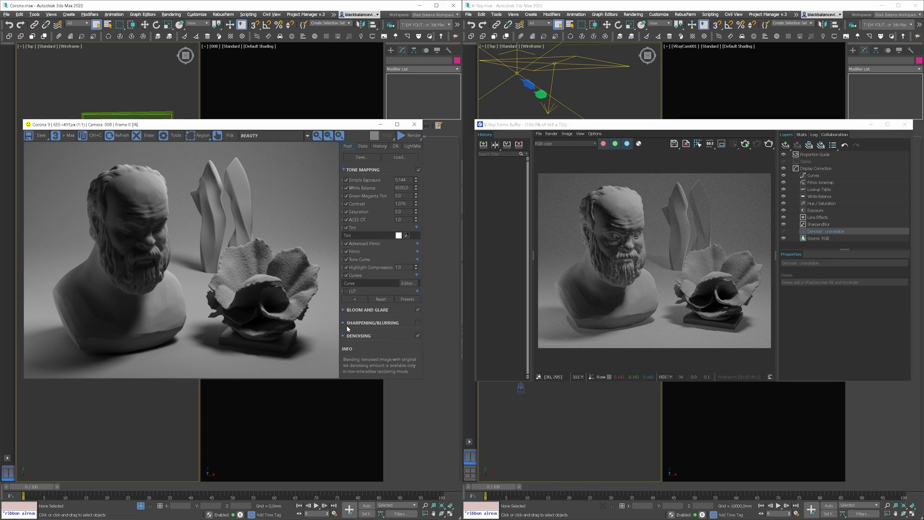
pyautogui.click(344, 336)
pyautogui.scroll(-1, 395, 325)
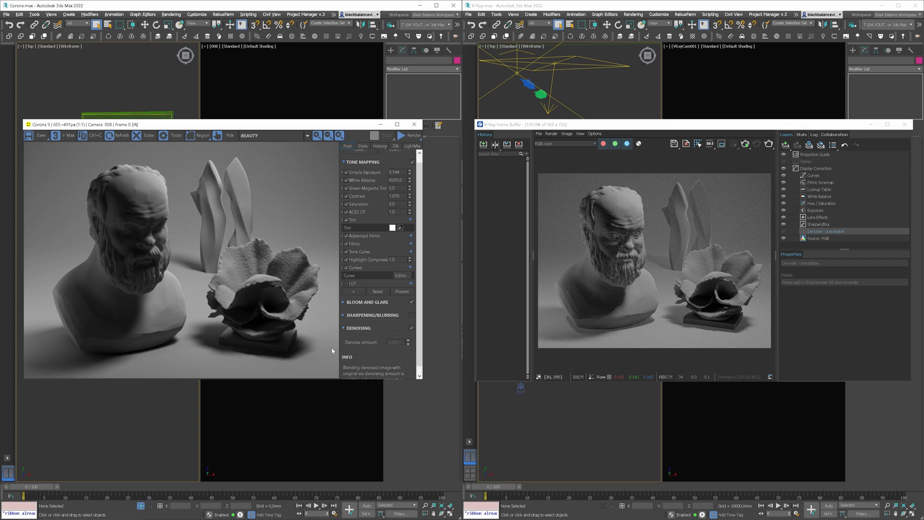
pyautogui.scroll(-1, 382, 326)
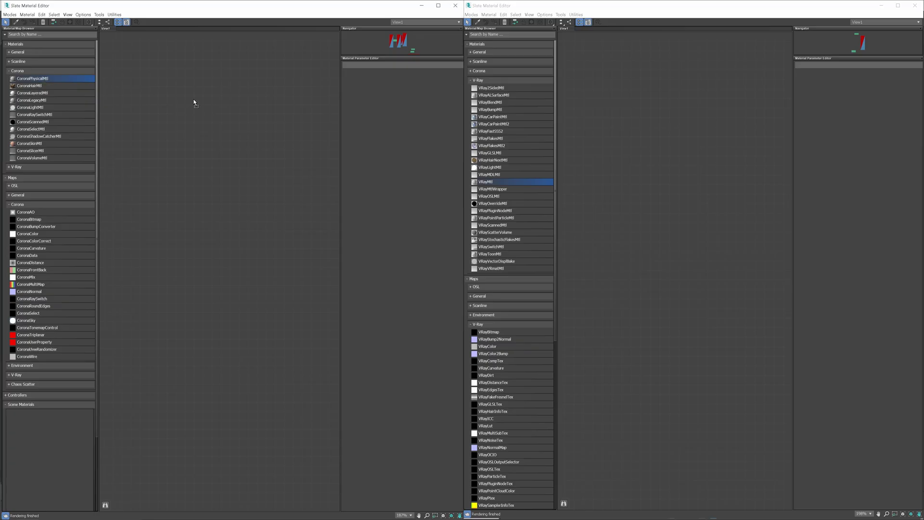
# Place CoronaPhysicalMtl left and VRayMtl right, show VRayMtl parameters, and make Corona metal.
pyautogui.doubleClick(196, 103)
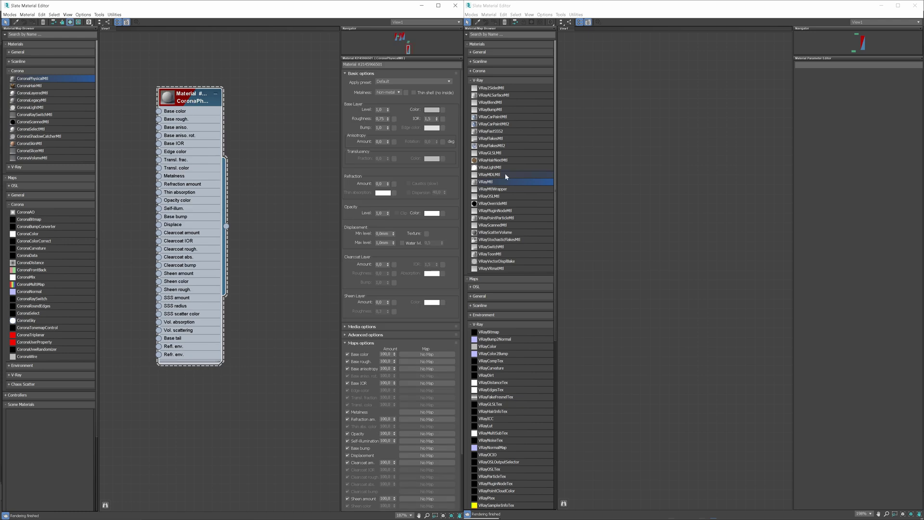
pyautogui.moveTo(502, 183)
pyautogui.mouseDown()
pyautogui.moveTo(601, 167)
pyautogui.moveTo(630, 125)
pyautogui.moveTo(627, 105)
pyautogui.mouseUp()
pyautogui.doubleClick(622, 174)
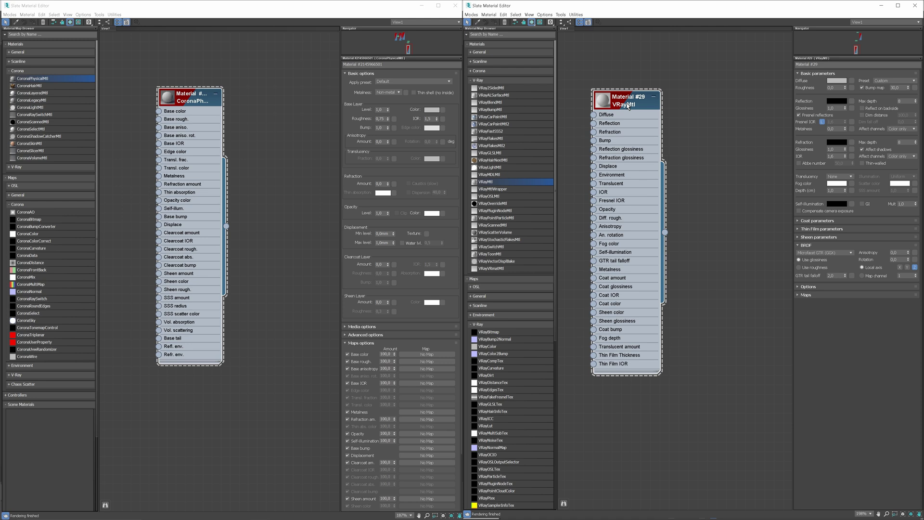
pyautogui.click(386, 93)
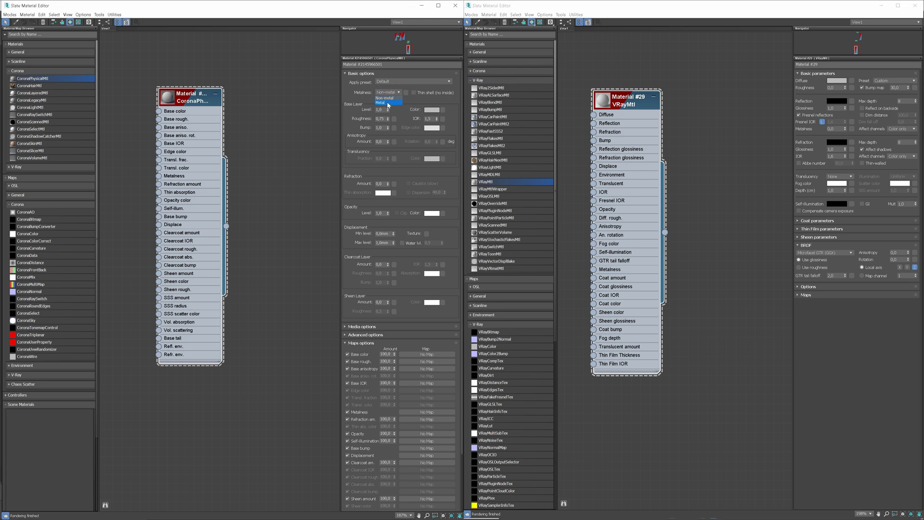
# Set the Corona material back to non-metal and lock VRayMtl Fresnel IOR to refraction IOR.
pyautogui.click(387, 95)
pyautogui.click(387, 99)
pyautogui.click(805, 115)
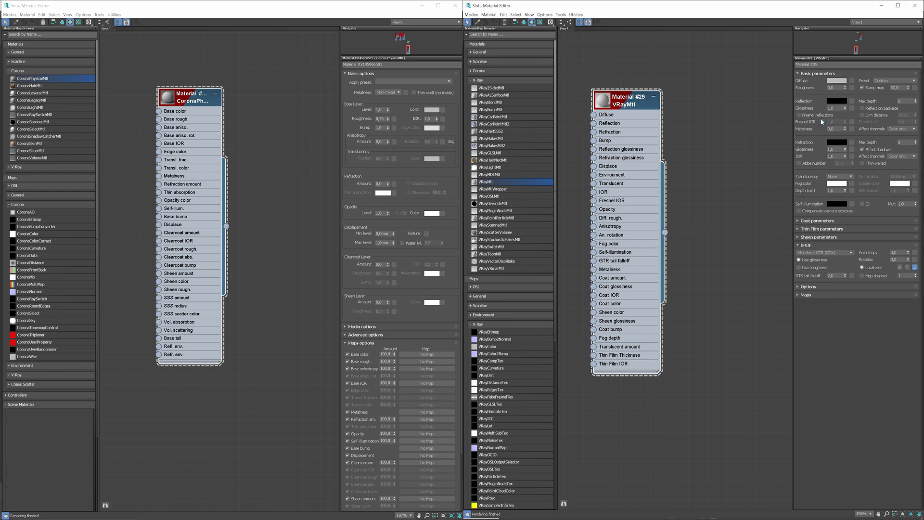
pyautogui.click(810, 117)
pyautogui.click(822, 121)
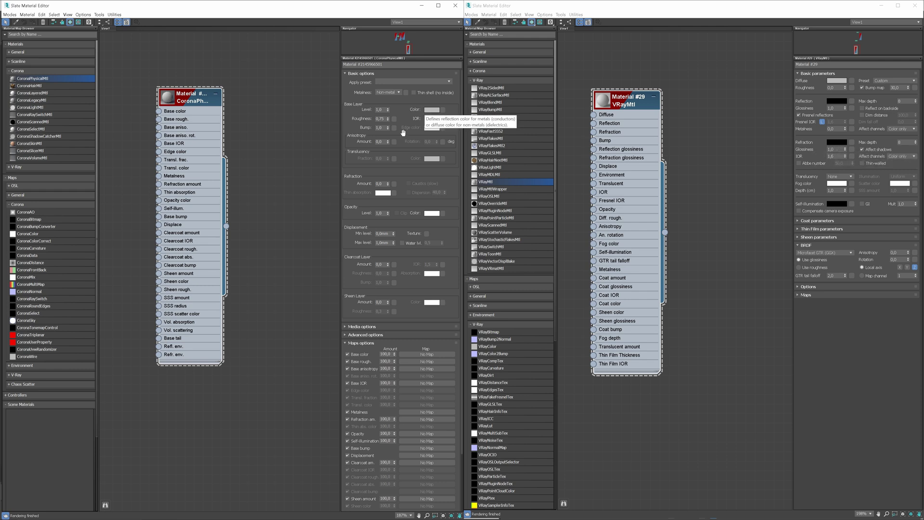
# Try Corona refraction amount 1,0 then 0,0, and raise V-Ray refraction colour to white.
pyautogui.moveTo(380, 184); pyautogui.dragTo(364, 183)
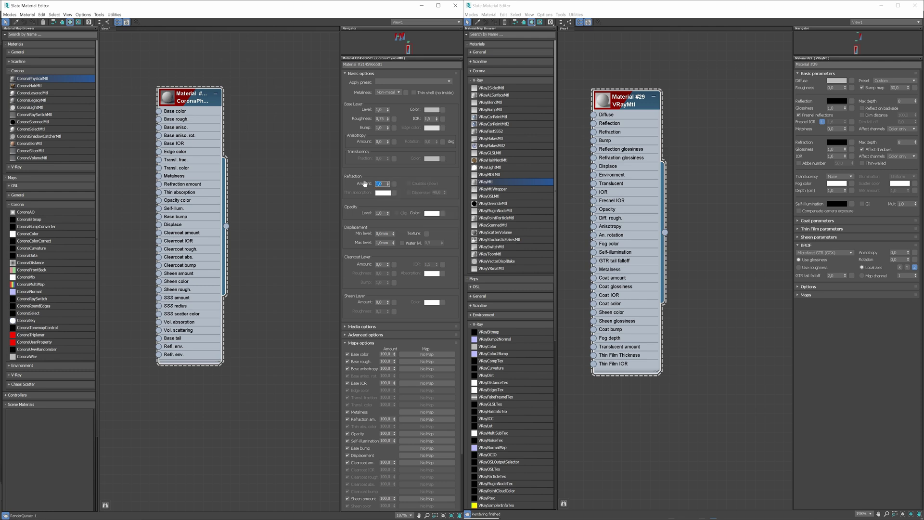
pyautogui.write('1')
pyautogui.press('Return')
pyautogui.write('0')
pyautogui.press('Return')
pyautogui.click(838, 143)
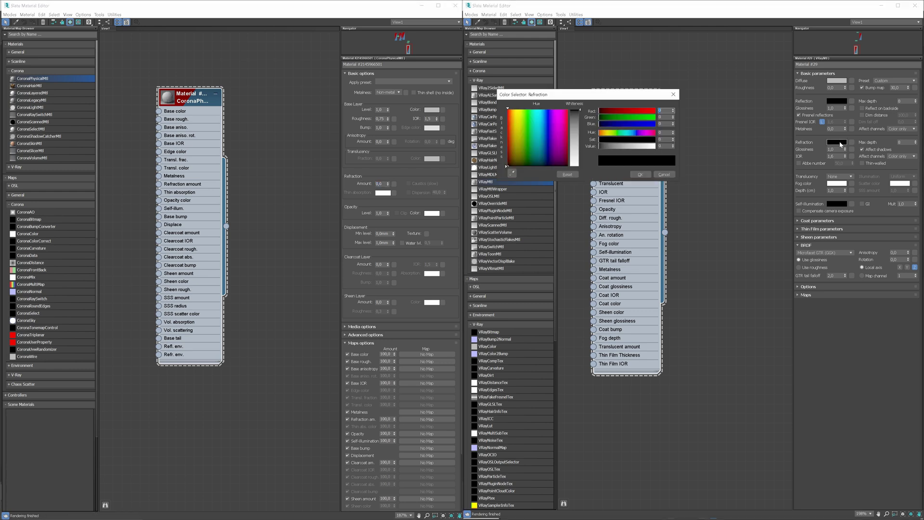
pyautogui.moveTo(582, 110); pyautogui.dragTo(579, 167)
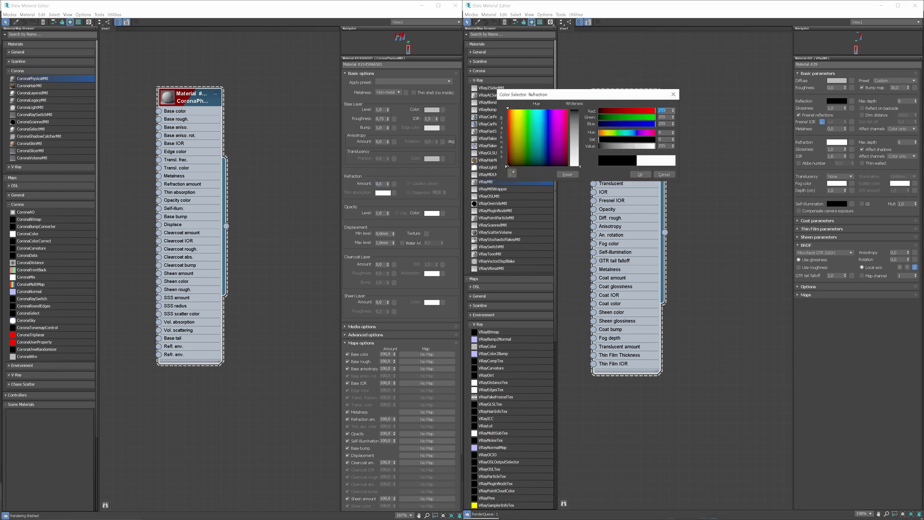
pyautogui.click(673, 95)
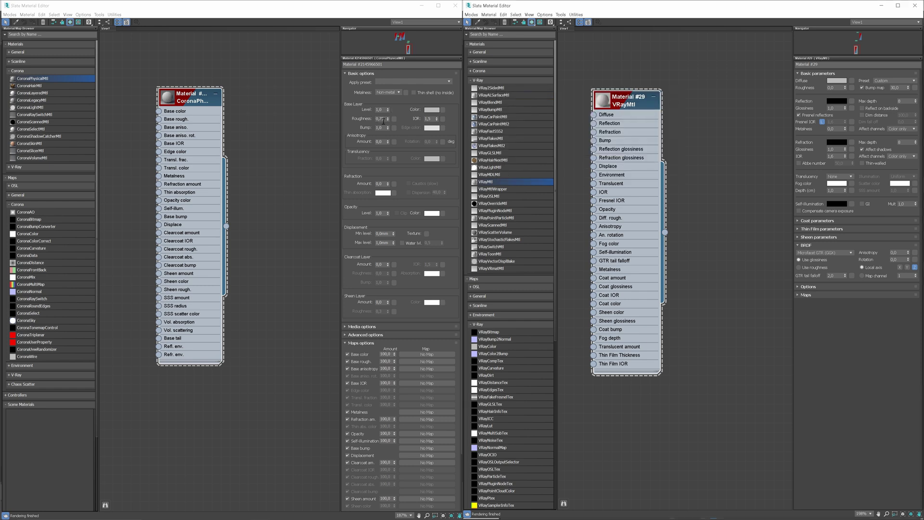
# Compare roughness and glossiness modes in both materials, leaving Corona on roughness.
pyautogui.click(354, 336)
pyautogui.click(395, 417)
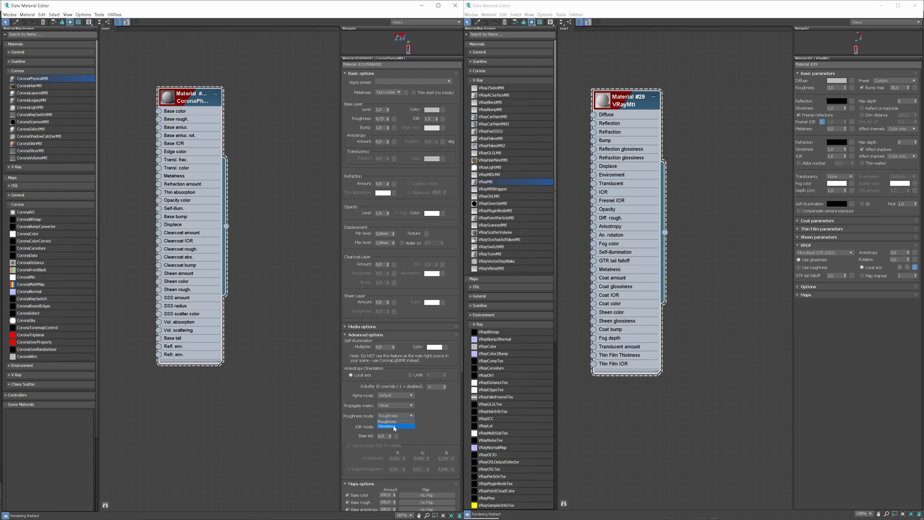
pyautogui.click(394, 427)
pyautogui.click(798, 267)
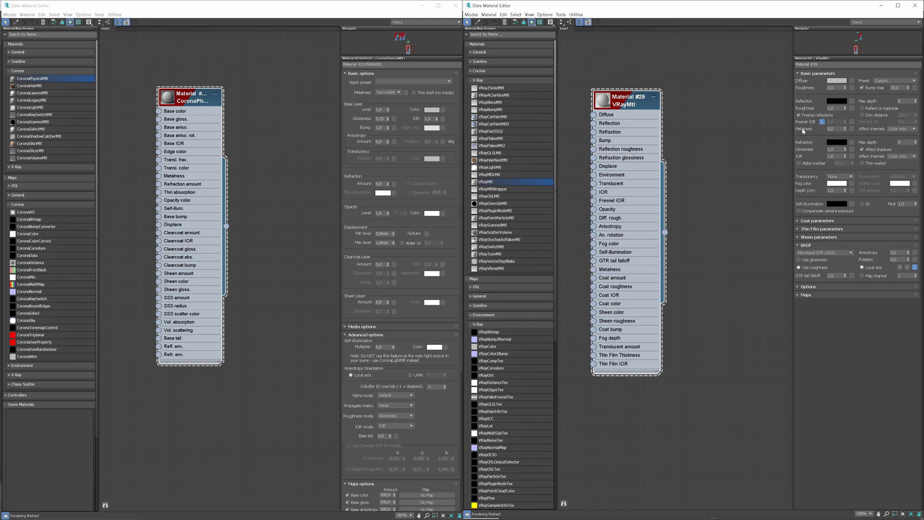
pyautogui.click(814, 260)
pyautogui.click(396, 416)
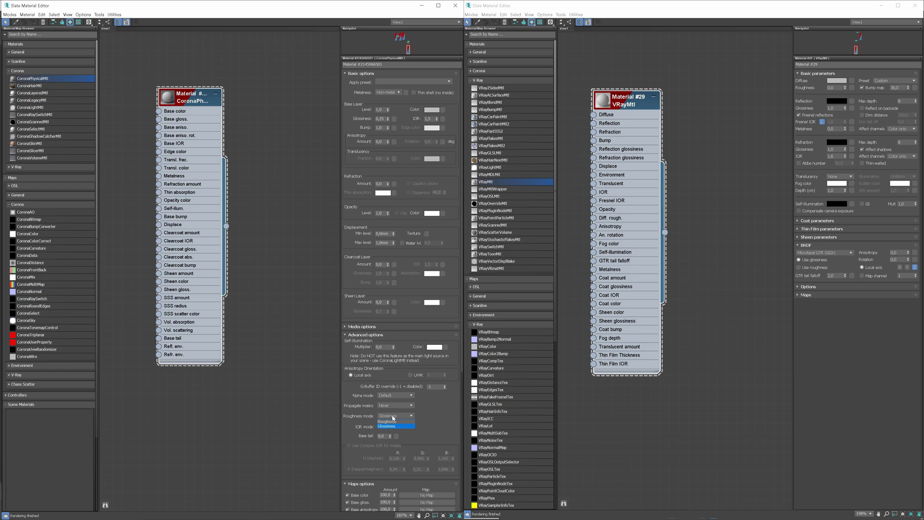
pyautogui.click(394, 422)
pyautogui.click(377, 335)
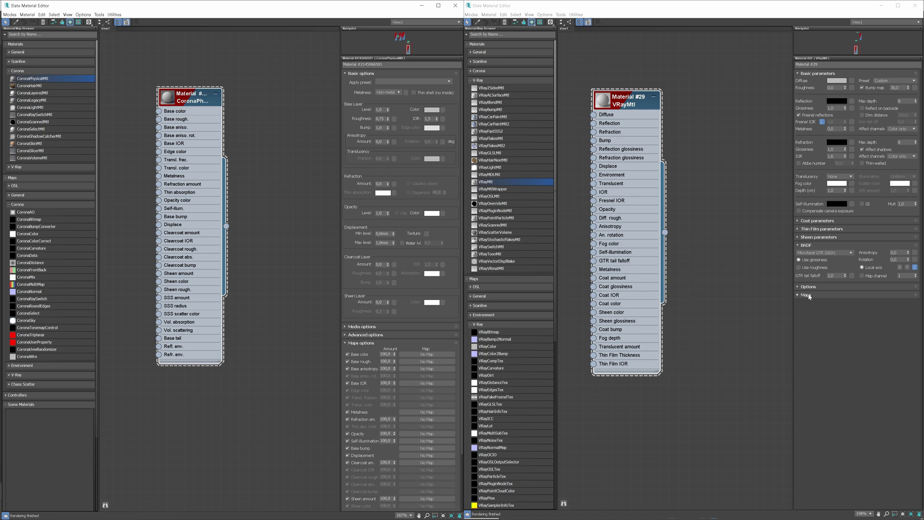
# Show the VRayMtl maps list, delete the Corona node, and select the VRayMtl node.
pyautogui.click(809, 295)
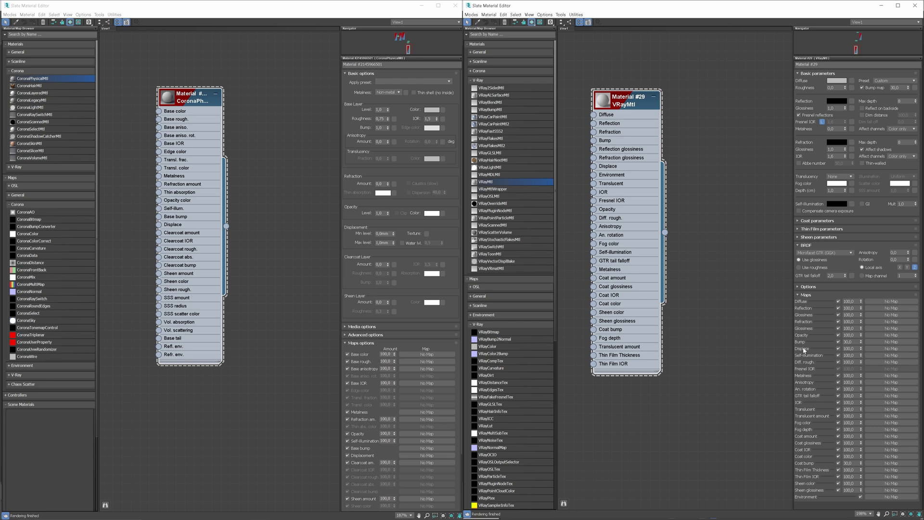
pyautogui.moveTo(263, 67); pyautogui.dragTo(198, 133)
pyautogui.press('Delete')
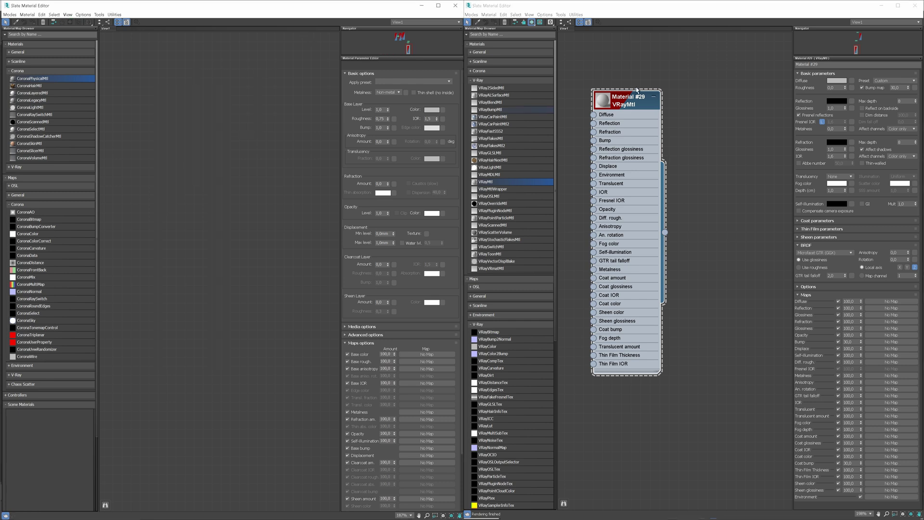
pyautogui.click(628, 147)
# Delete the VRayMtl node and add paired CoronaLayeredMtl and VRayBlendMtl nodes.
pyautogui.press('Delete')
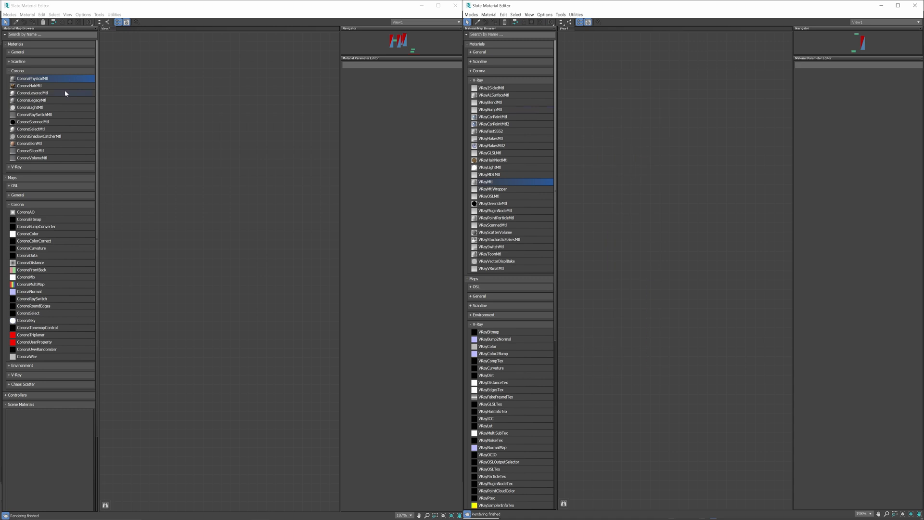
pyautogui.moveTo(64, 90); pyautogui.dragTo(176, 88)
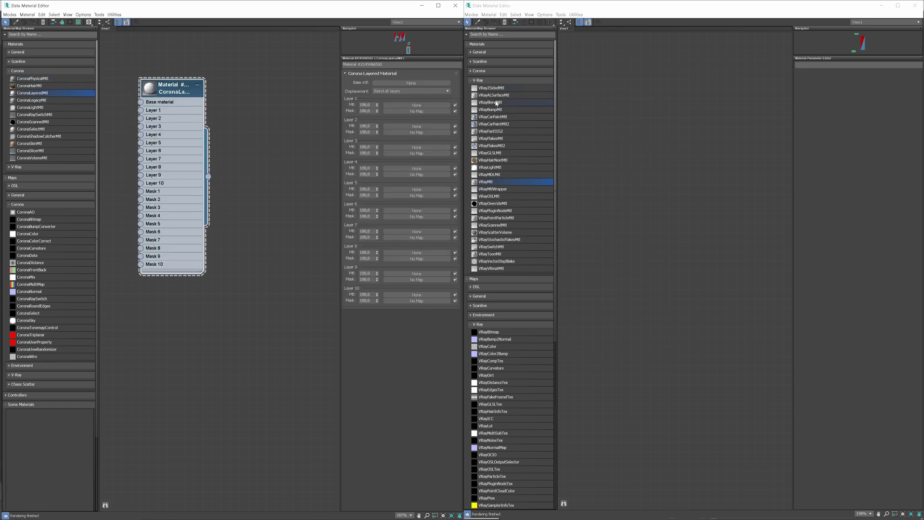
pyautogui.moveTo(496, 103)
pyautogui.mouseDown()
pyautogui.moveTo(653, 109)
pyautogui.moveTo(590, 44)
pyautogui.mouseUp()
pyautogui.moveTo(167, 199); pyautogui.dragTo(131, 157)
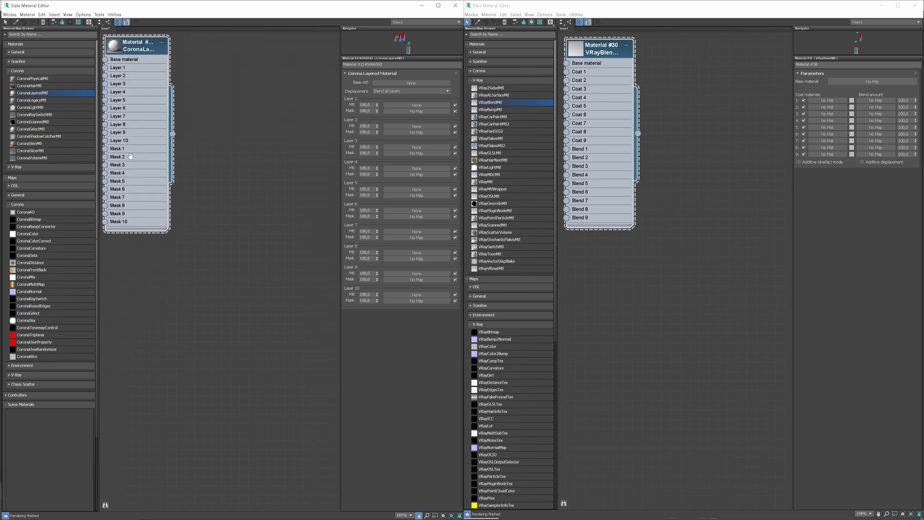
pyautogui.scroll(1, 131, 156)
# Add CoronaLightMtl and CoronaRaySwitchMtl on the left, VRayLightMtl and VRayOverrideMtl on the right.
pyautogui.moveTo(29, 107); pyautogui.dragTo(217, 56)
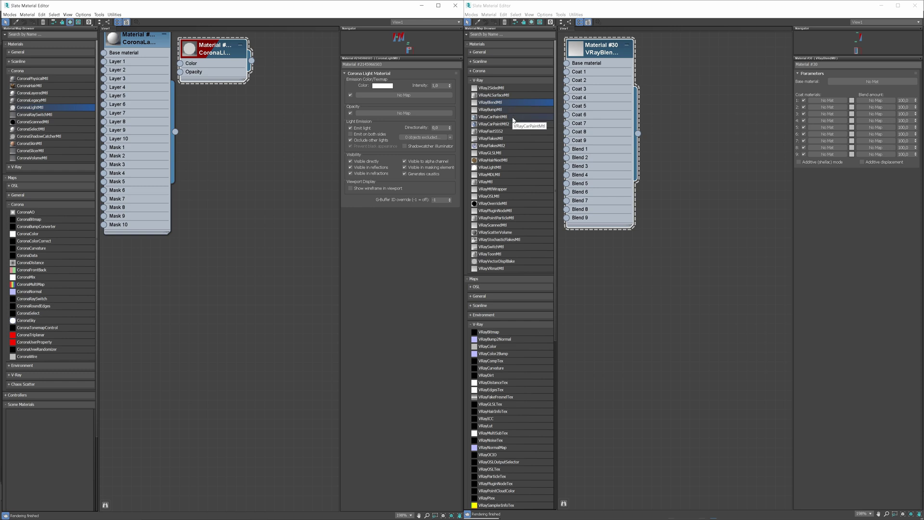
pyautogui.moveTo(491, 166); pyautogui.dragTo(682, 54)
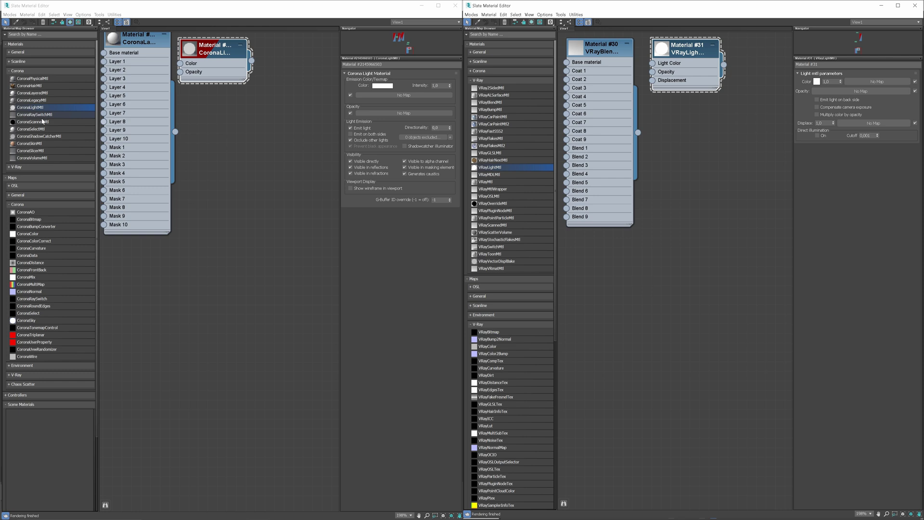
pyautogui.moveTo(33, 114)
pyautogui.mouseDown()
pyautogui.moveTo(220, 104)
pyautogui.moveTo(210, 103)
pyautogui.mouseUp()
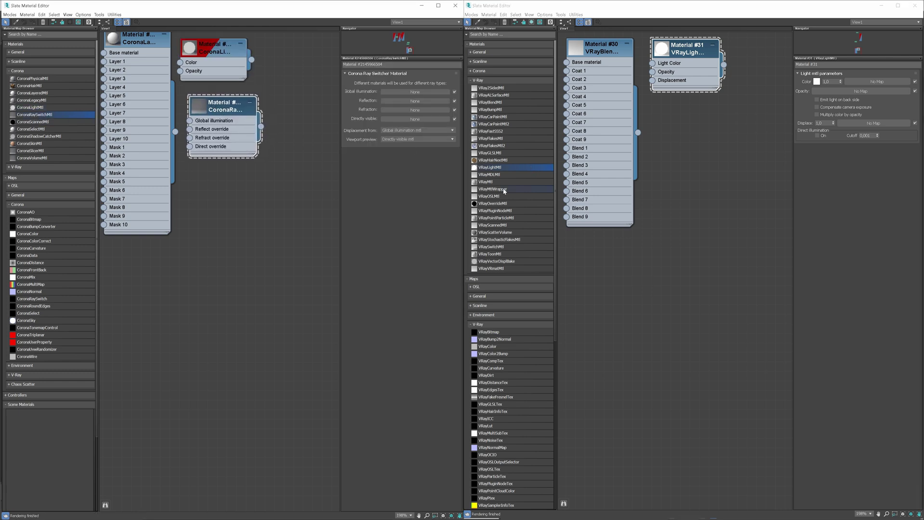
pyautogui.moveTo(495, 202); pyautogui.dragTo(692, 121)
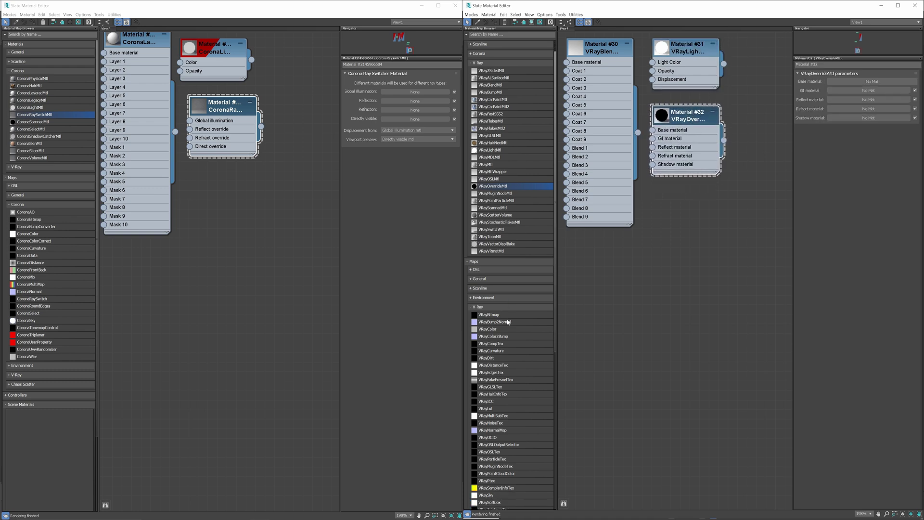
pyautogui.scroll(-10, 513, 324)
# Add CoronaBitmap and VRayBitmap nodes, both loaded with the HDR image.
pyautogui.moveTo(29, 218); pyautogui.dragTo(139, 299)
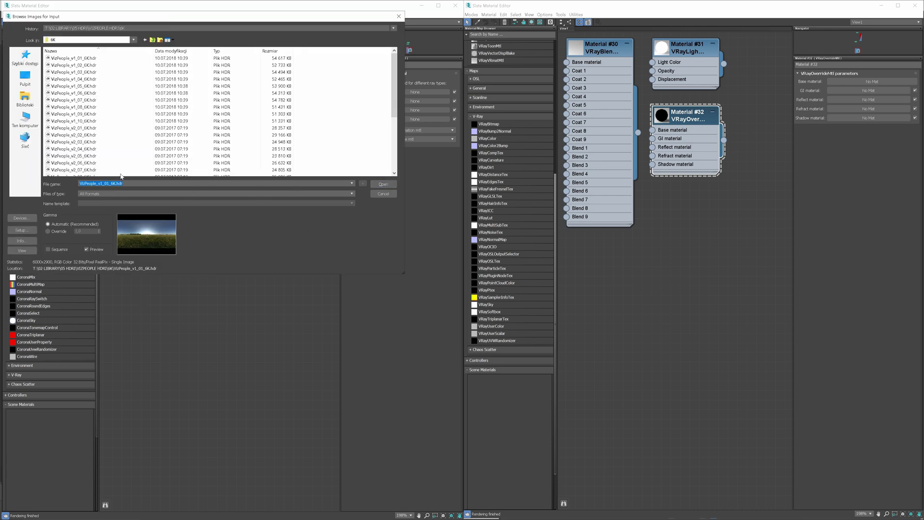
pyautogui.press('Return')
pyautogui.moveTo(489, 124); pyautogui.dragTo(598, 226)
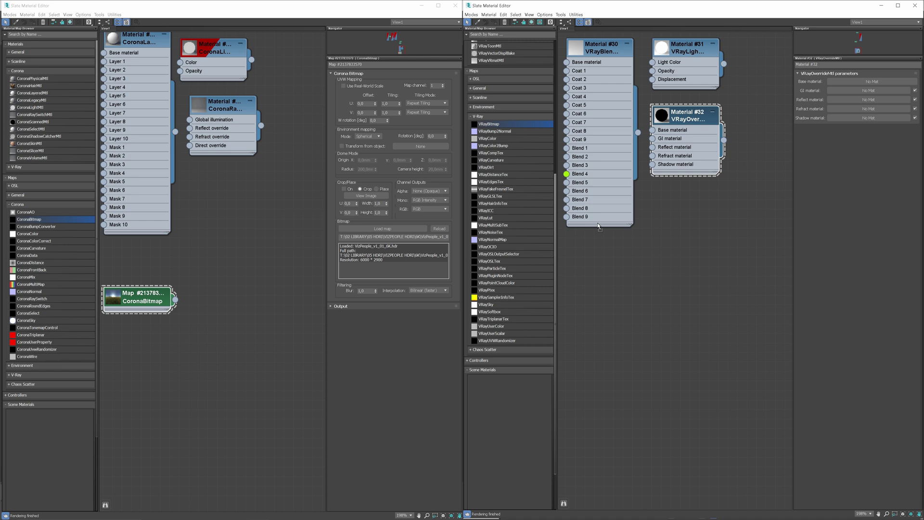
pyautogui.click(731, 243)
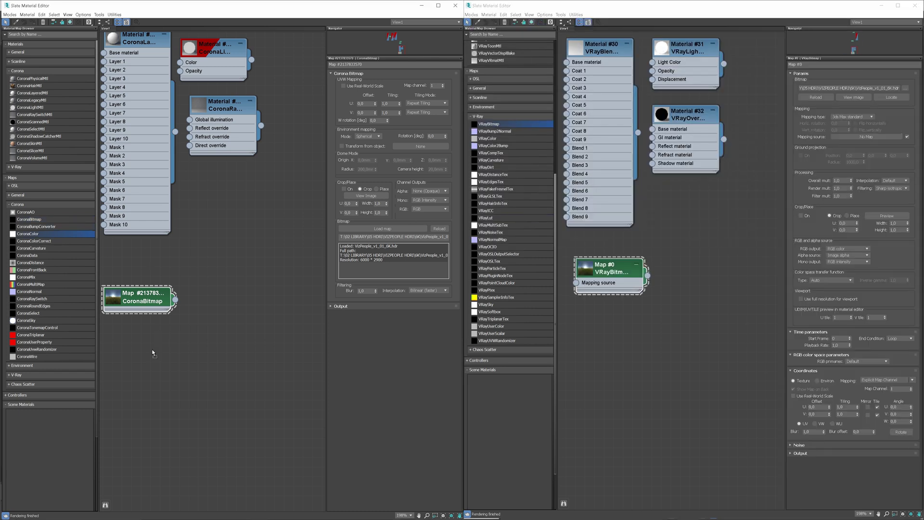
# Add paired CoronaColor/VRayColor and CoronaDistance/VRayDistanceTex map nodes.
pyautogui.moveTo(35, 233); pyautogui.dragTo(137, 336)
pyautogui.moveTo(492, 138); pyautogui.dragTo(604, 323)
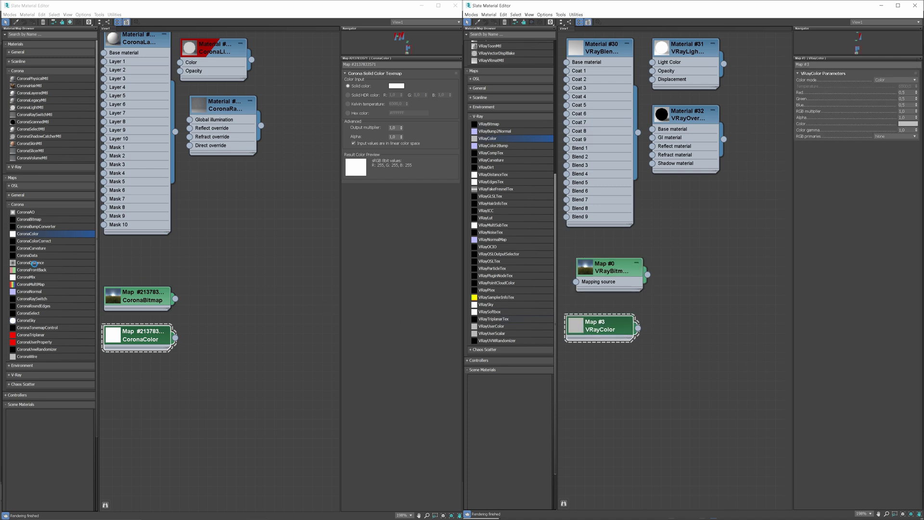
pyautogui.moveTo(33, 265); pyautogui.dragTo(137, 382)
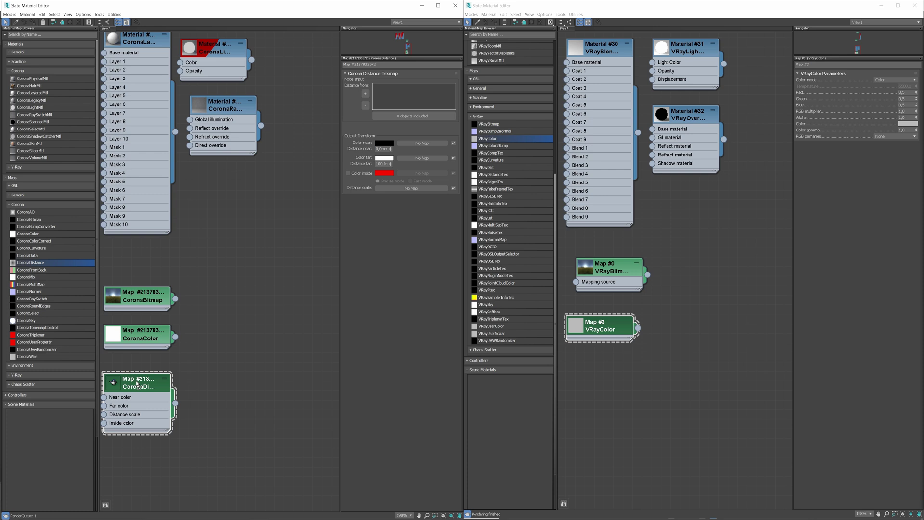
pyautogui.moveTo(509, 174); pyautogui.dragTo(602, 378)
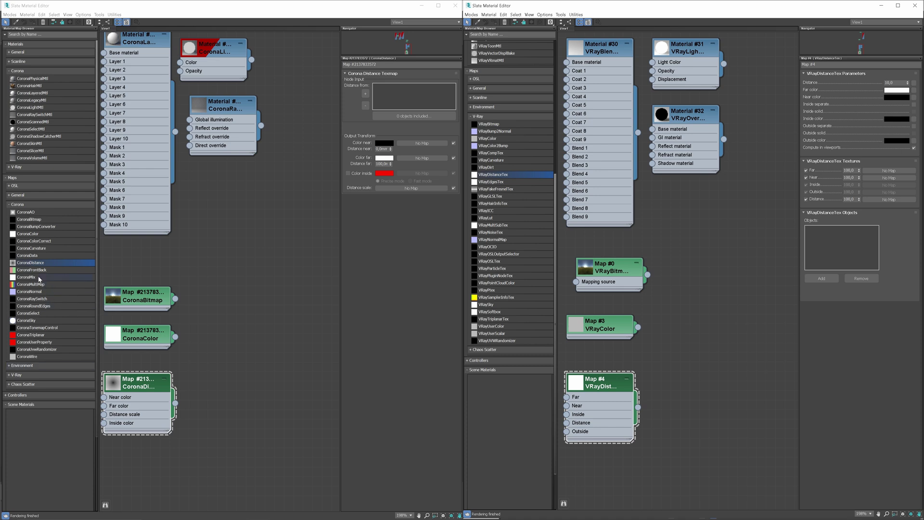
# Add CoronaMix, VRayCompTex and CoronaMultiMap nodes to the canvases.
pyautogui.moveTo(38, 279)
pyautogui.mouseDown()
pyautogui.moveTo(147, 471)
pyautogui.moveTo(147, 463)
pyautogui.mouseUp()
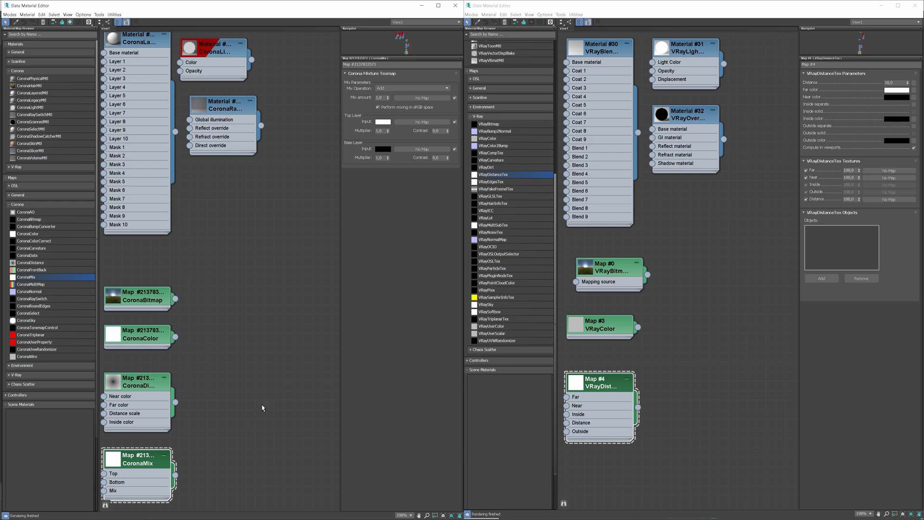
pyautogui.moveTo(491, 153)
pyautogui.mouseDown()
pyautogui.moveTo(601, 497)
pyautogui.moveTo(602, 468)
pyautogui.mouseUp()
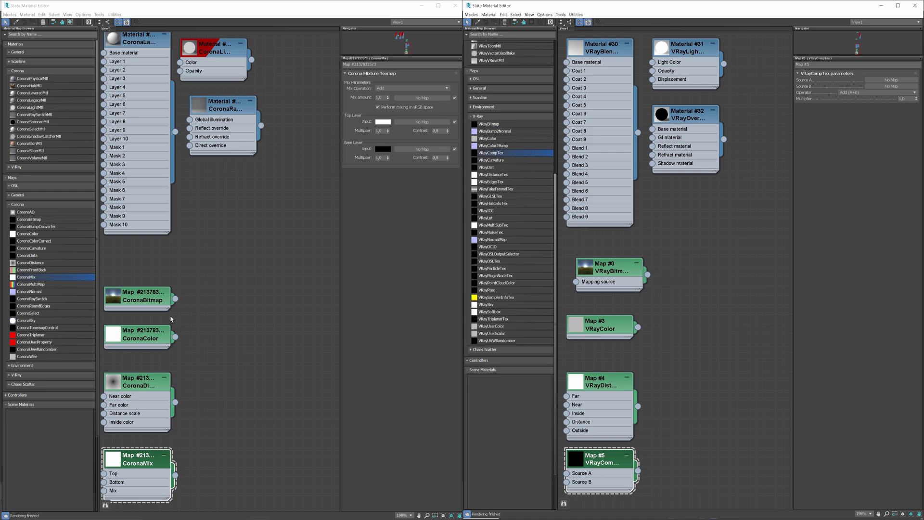
pyautogui.moveTo(33, 284); pyautogui.dragTo(251, 294)
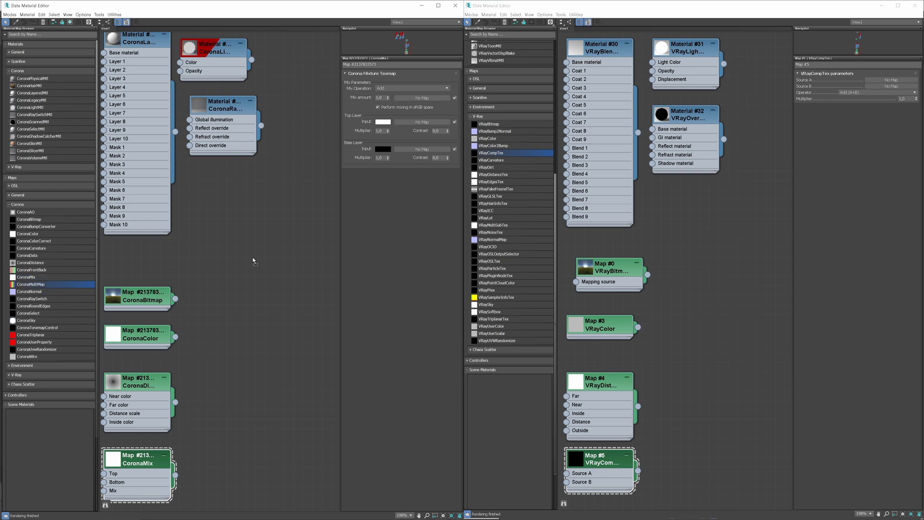
# Add a six-slot VRayMultiSubTex, then paired CoronaNormal and VRayNormalMap nodes.
pyautogui.click(251, 295)
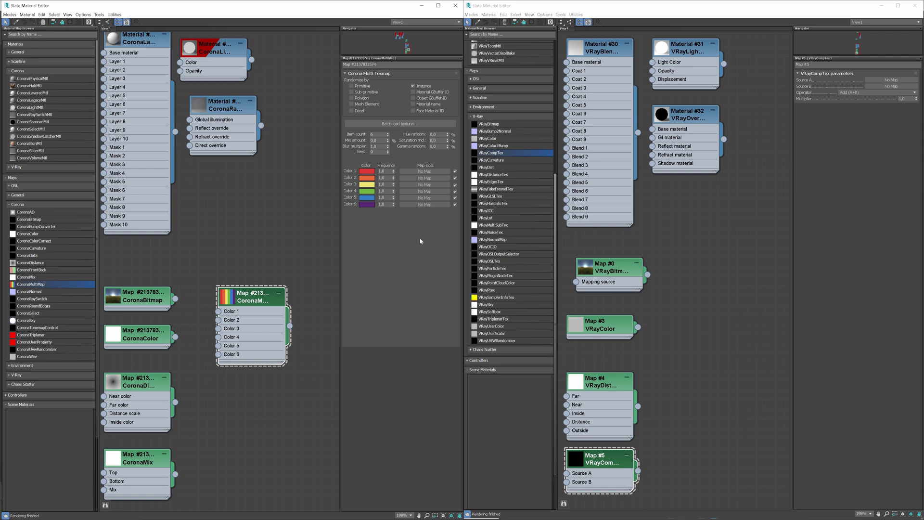
pyautogui.moveTo(491, 225); pyautogui.dragTo(704, 270)
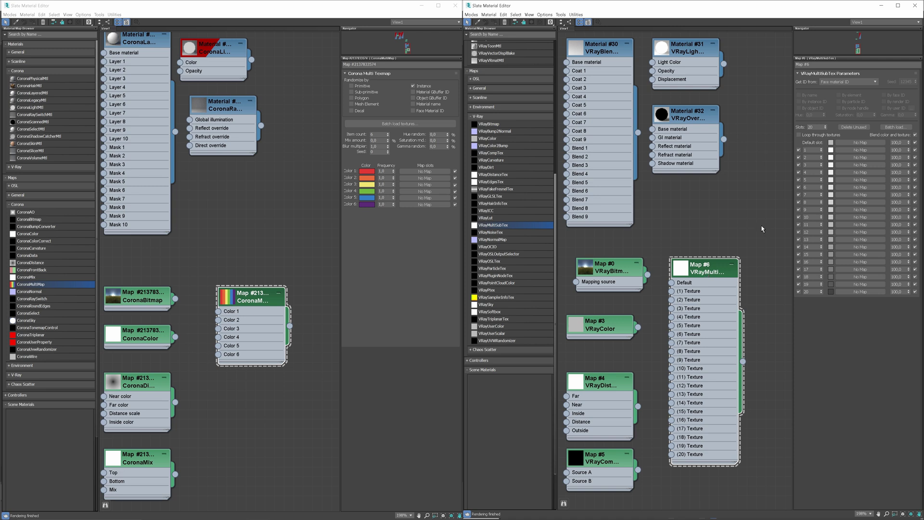
pyautogui.write('6')
pyautogui.press('Return')
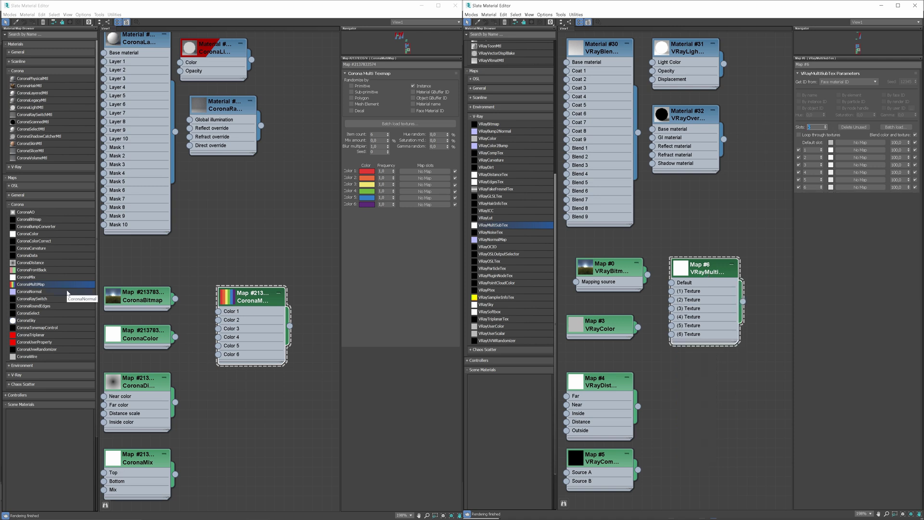
pyautogui.moveTo(67, 292); pyautogui.dragTo(245, 390)
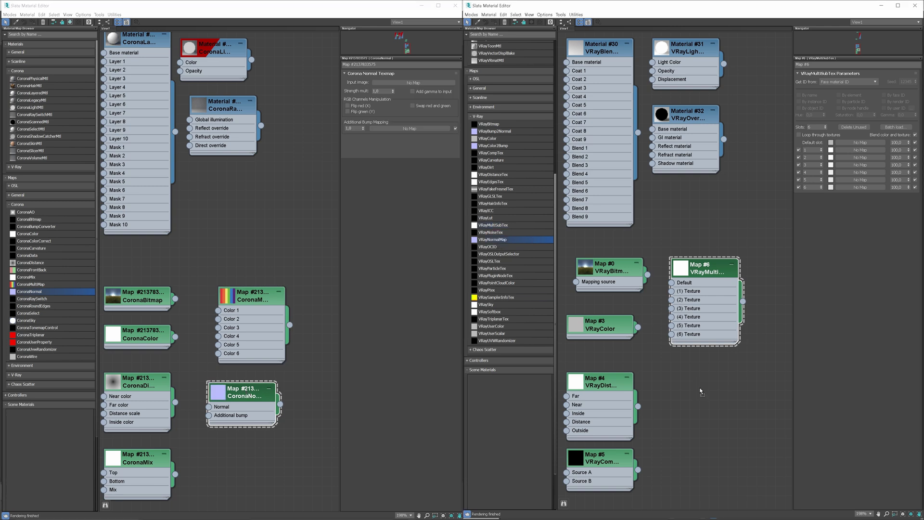
pyautogui.moveTo(499, 239); pyautogui.dragTo(704, 395)
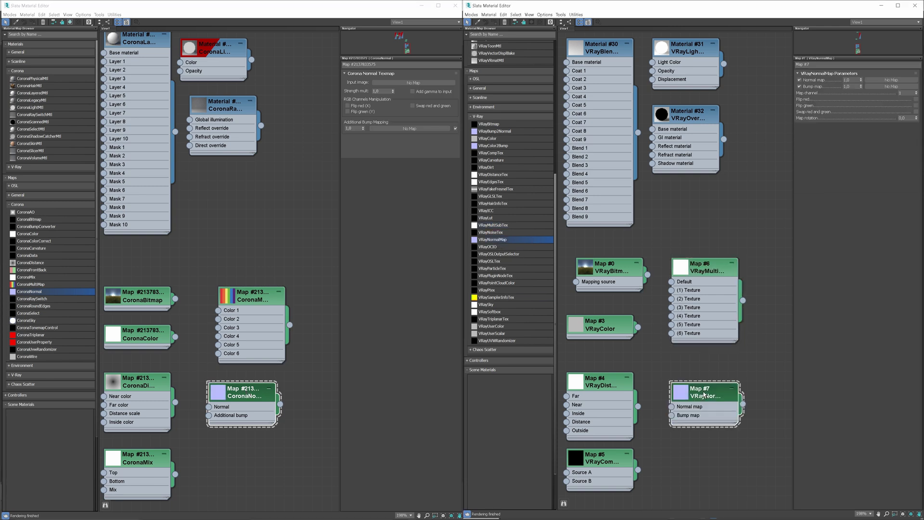
# Add Corona/V-Ray UVW randomizers, a CoronaFrontBack map and a VRay2SidedMtl node.
pyautogui.moveTo(39, 349); pyautogui.dragTo(259, 465)
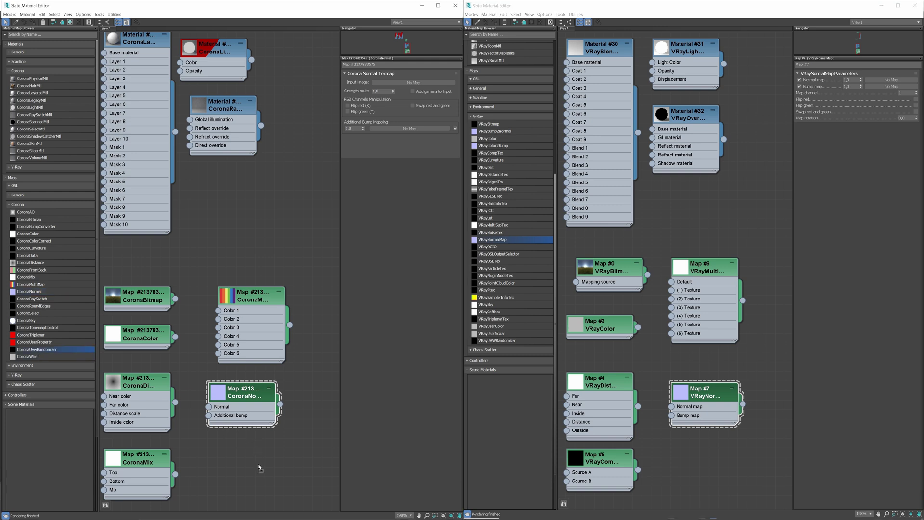
pyautogui.click(485, 340)
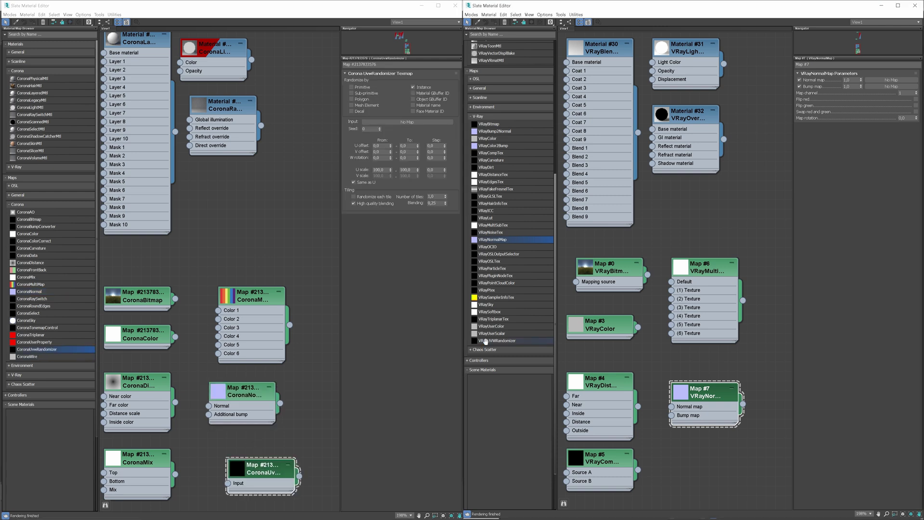
pyautogui.click(700, 468)
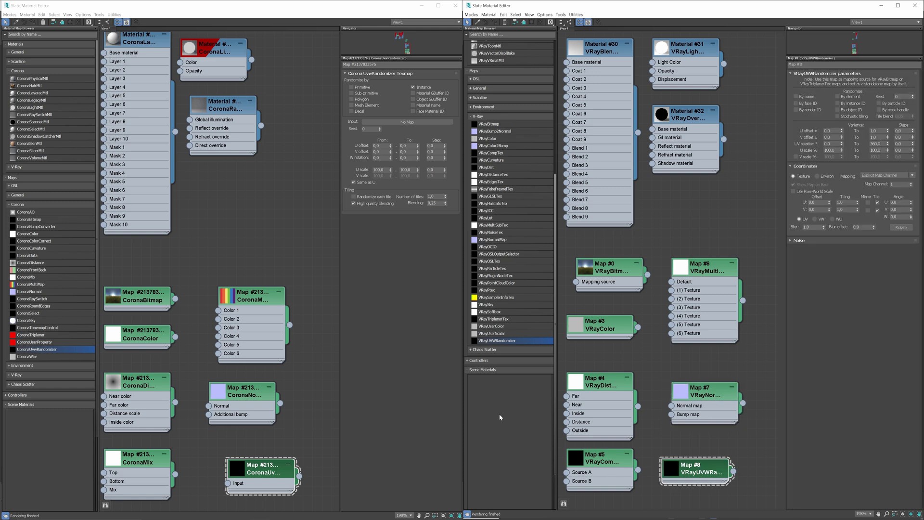
pyautogui.moveTo(34, 270); pyautogui.dragTo(248, 225)
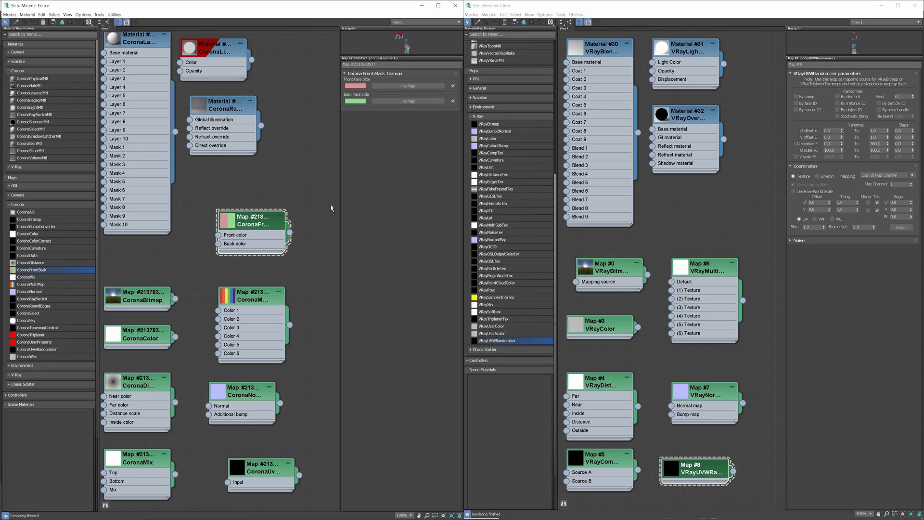
pyautogui.scroll(5, 528, 112)
pyautogui.scroll(5, 529, 110)
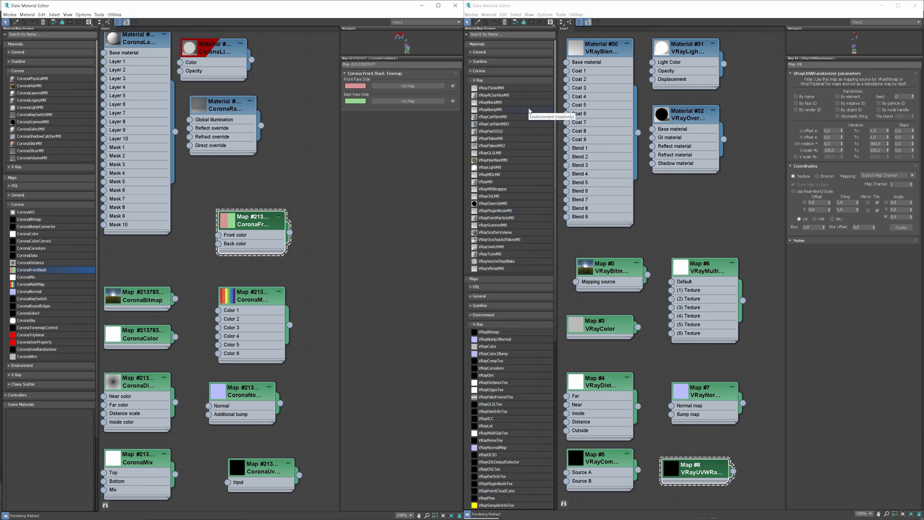
pyautogui.moveTo(504, 90); pyautogui.dragTo(717, 205)
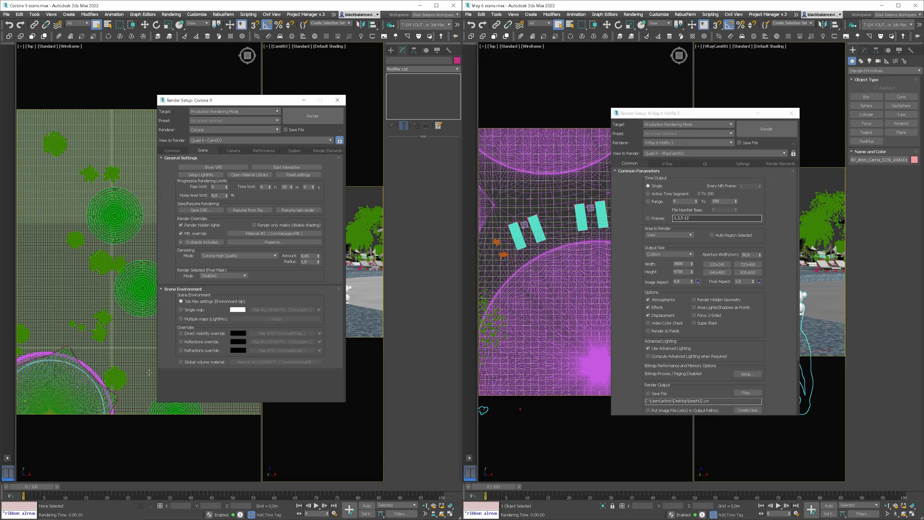
# Show the V-Ray tab in V-Ray Render Setup, with frame buffer and sampler settings.
pyautogui.click(674, 164)
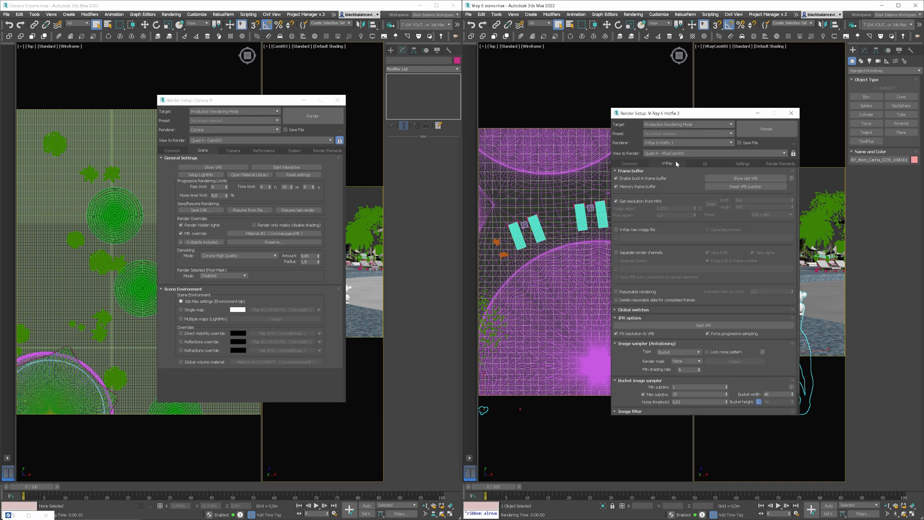